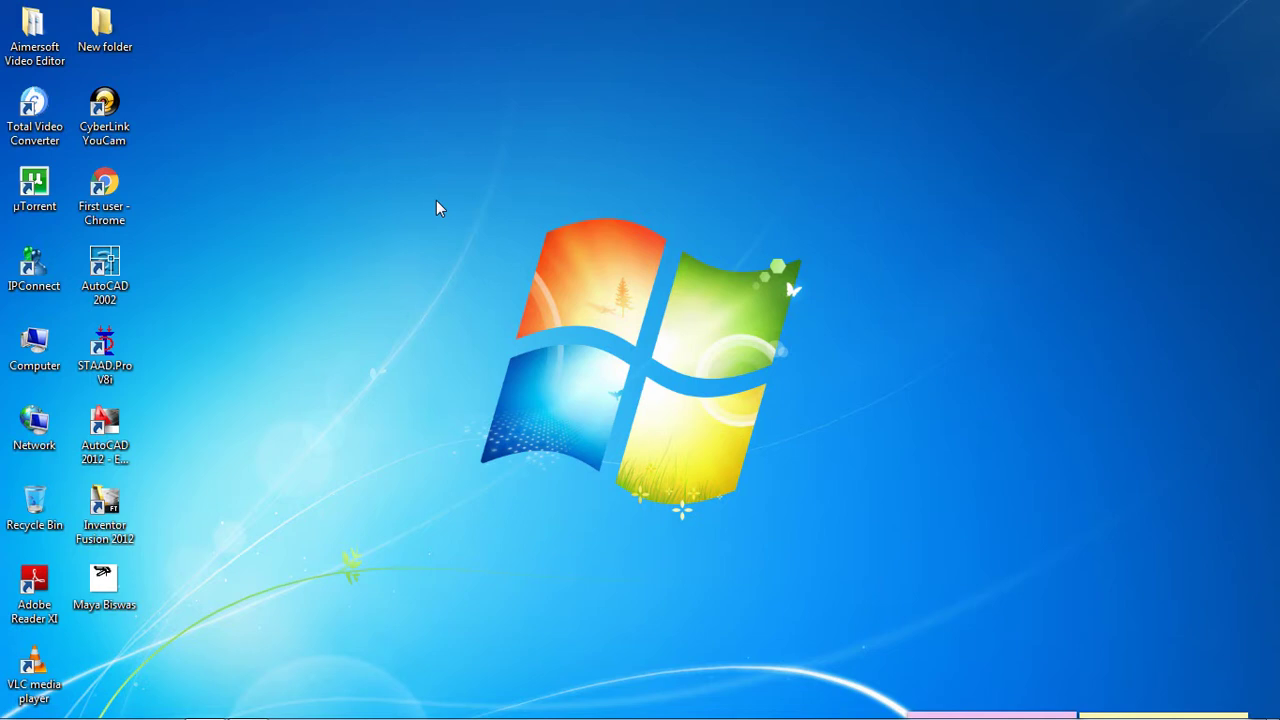
Start STAAD.Pro V8i from its desktop shortcut to reach the start page
double_click(102, 345)
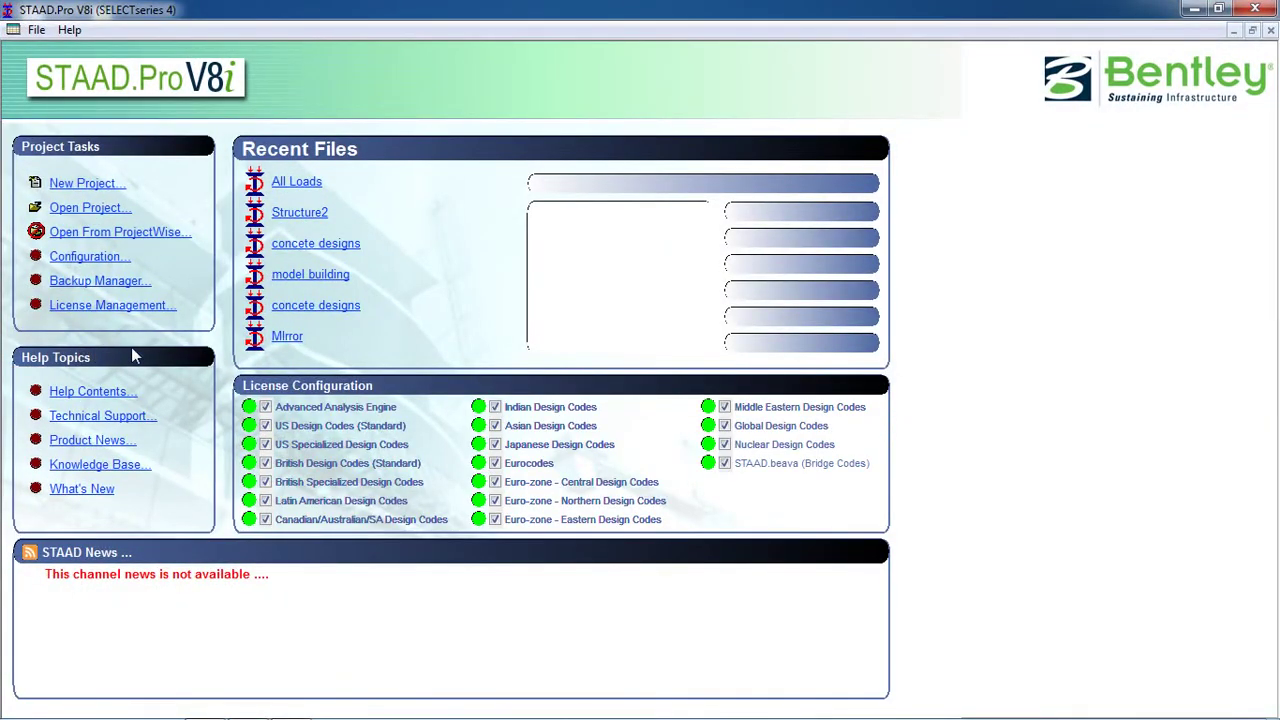
Open the All Loads model and expand its Definitions, Wind, Seismic and Load Cases Details nodes
click(296, 183)
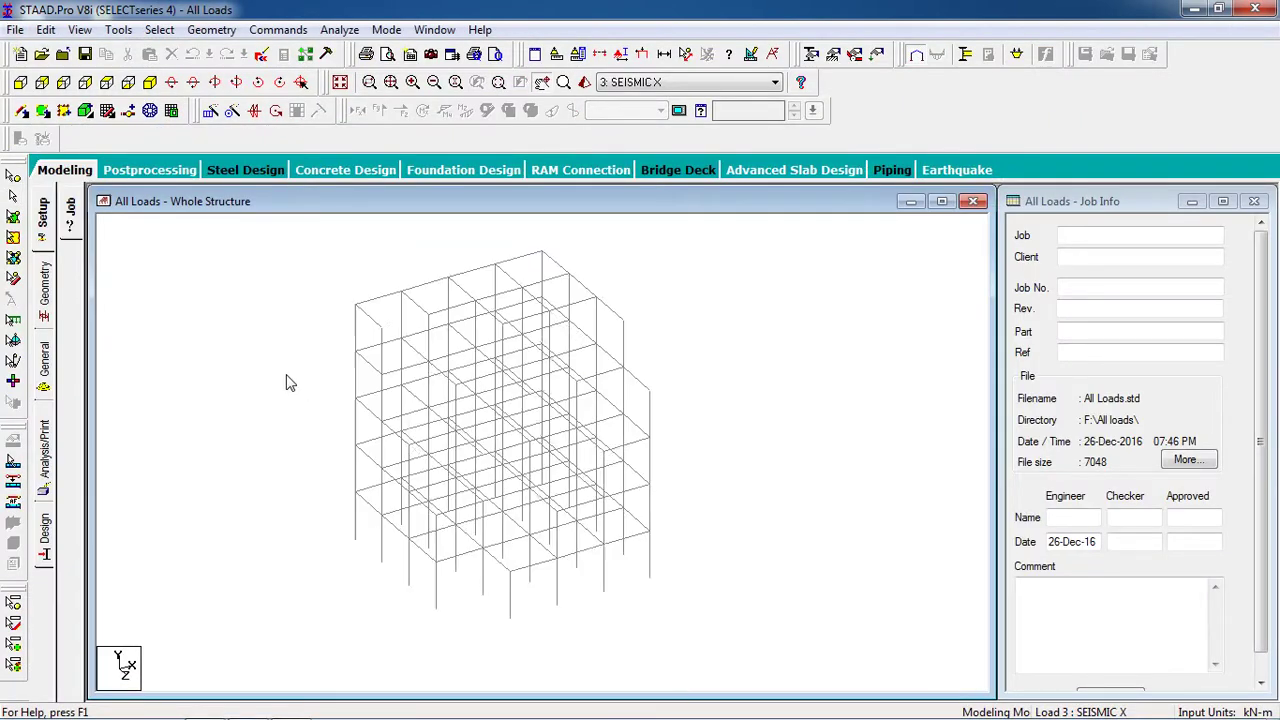
click(878, 54)
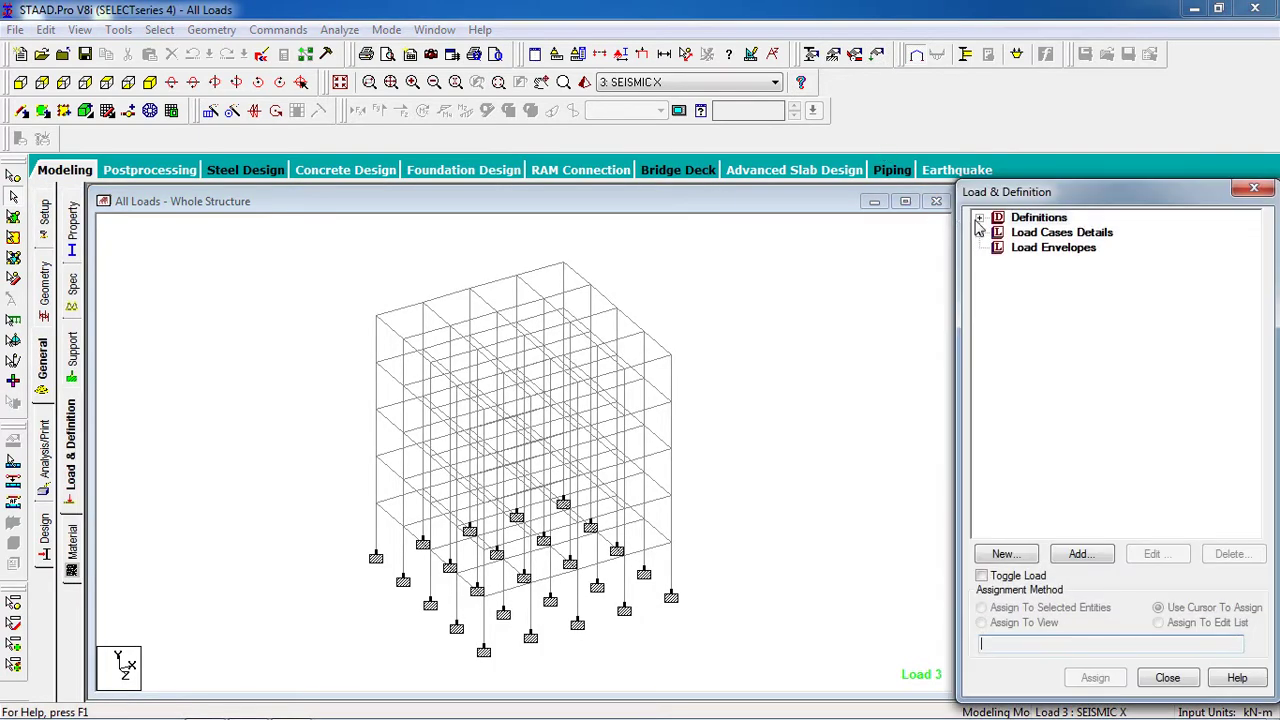
click(997, 217)
click(980, 217)
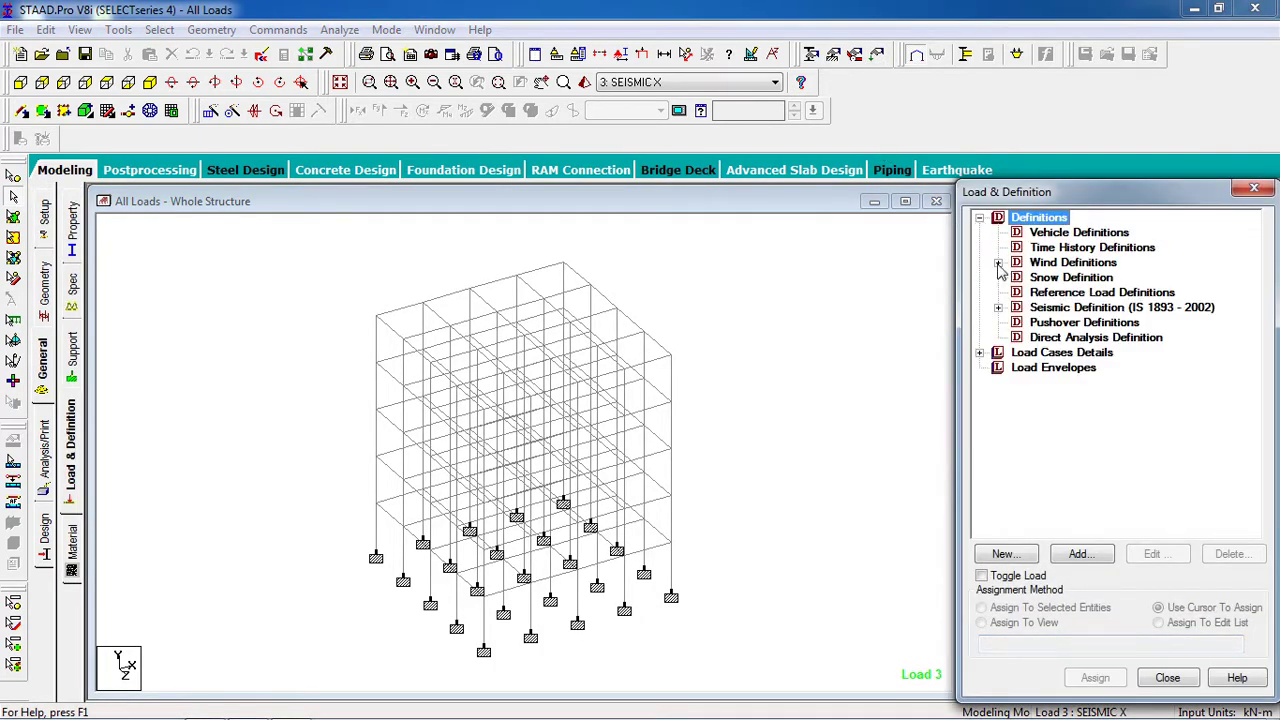
click(998, 262)
click(998, 322)
click(980, 382)
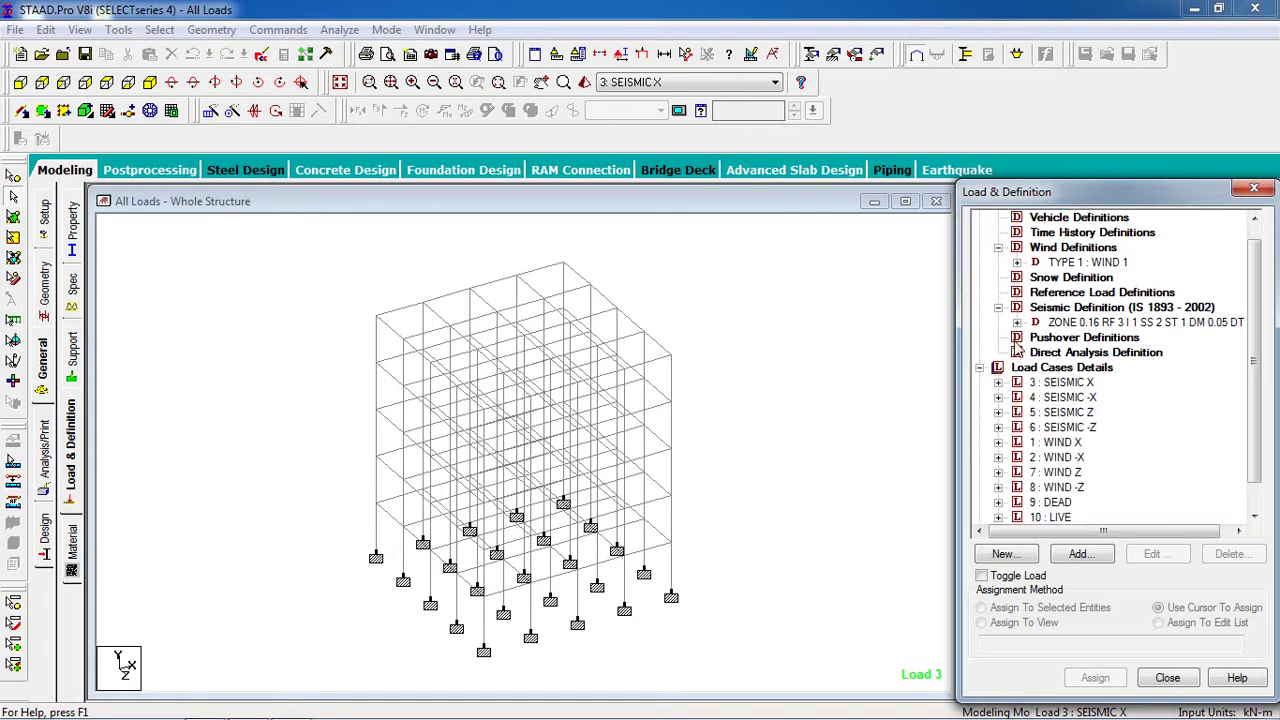
Inspect the DEAD load case, WIND 1 intensity, seismic weights, and floor and member weights
scroll(1020, 395, down, 2)
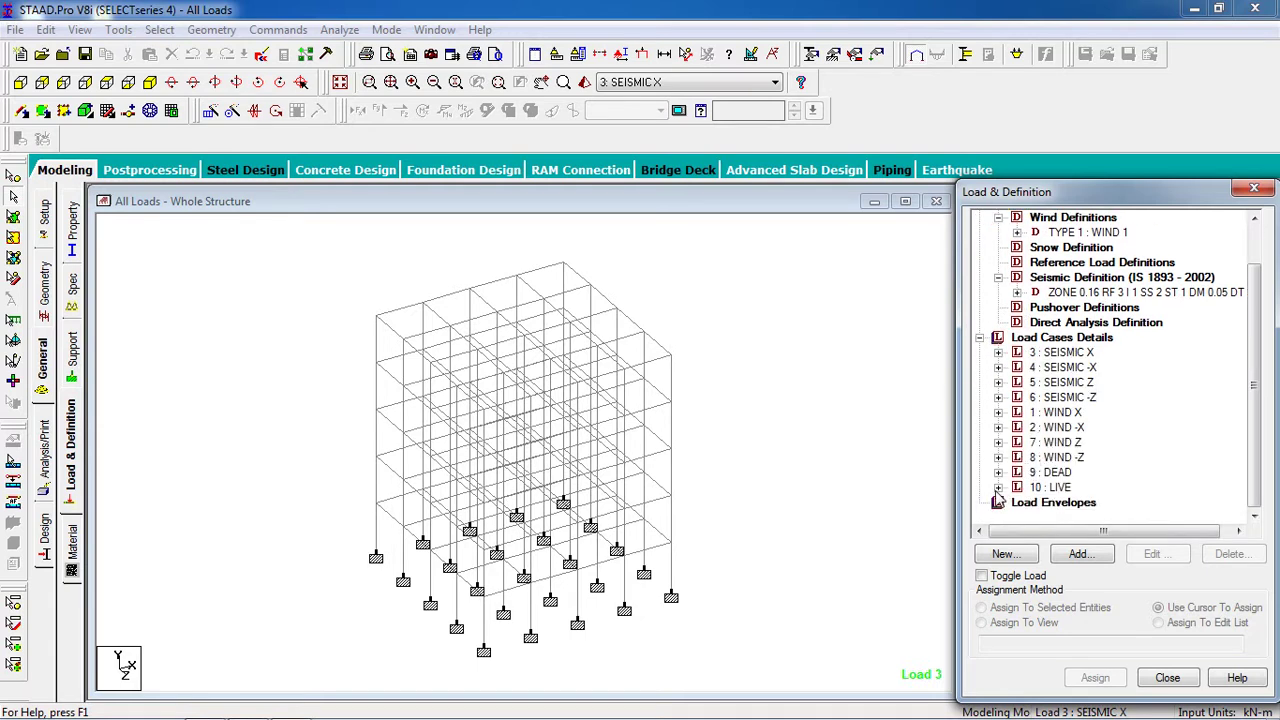
click(998, 472)
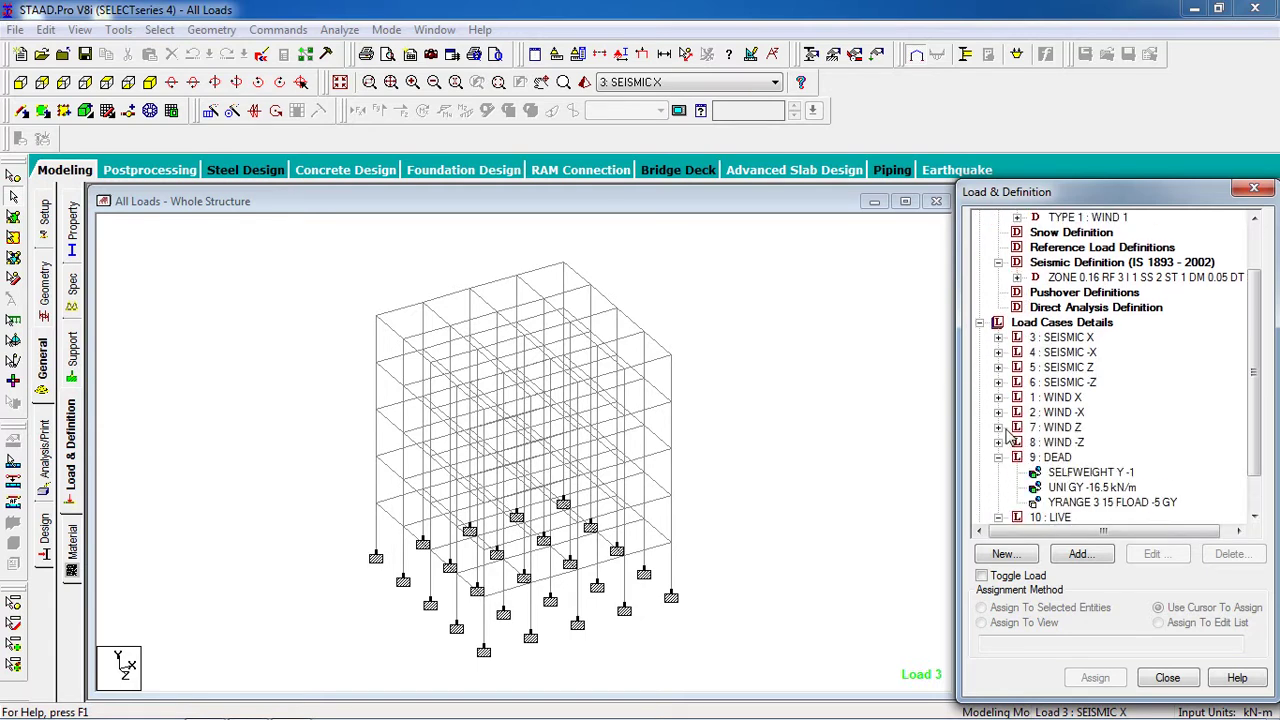
scroll(1012, 438, up, 2)
click(1016, 279)
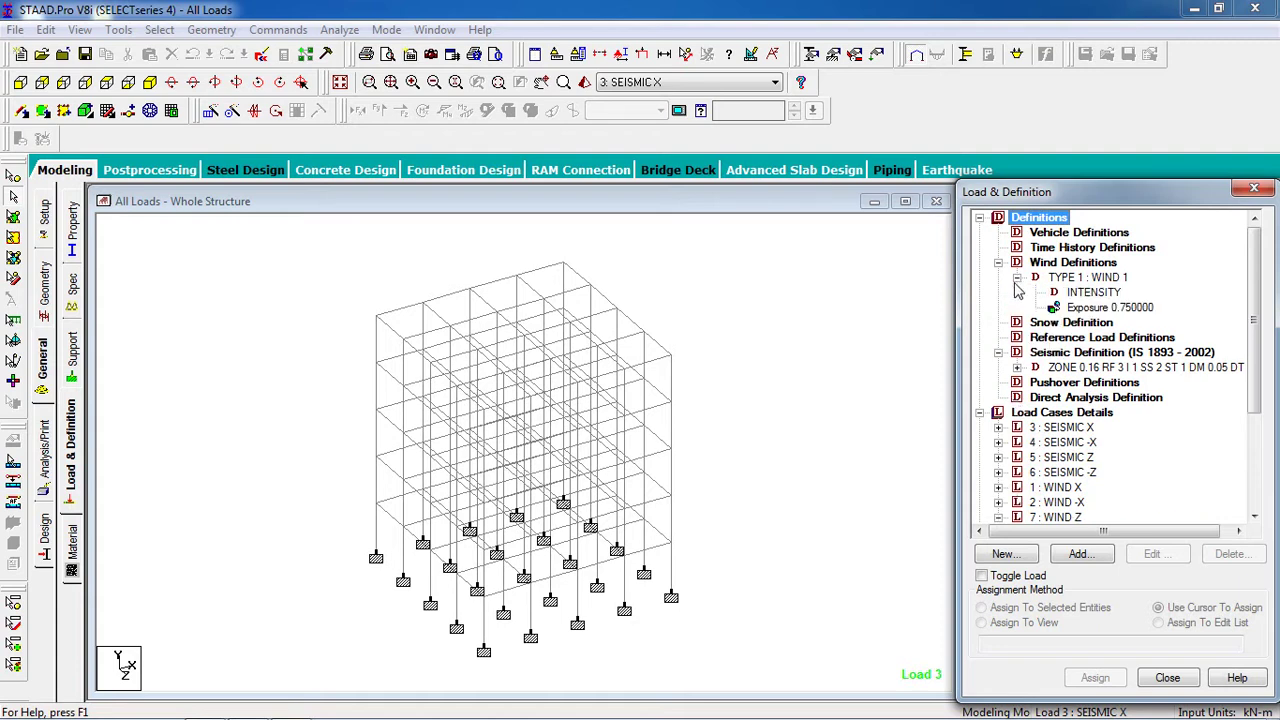
click(1016, 367)
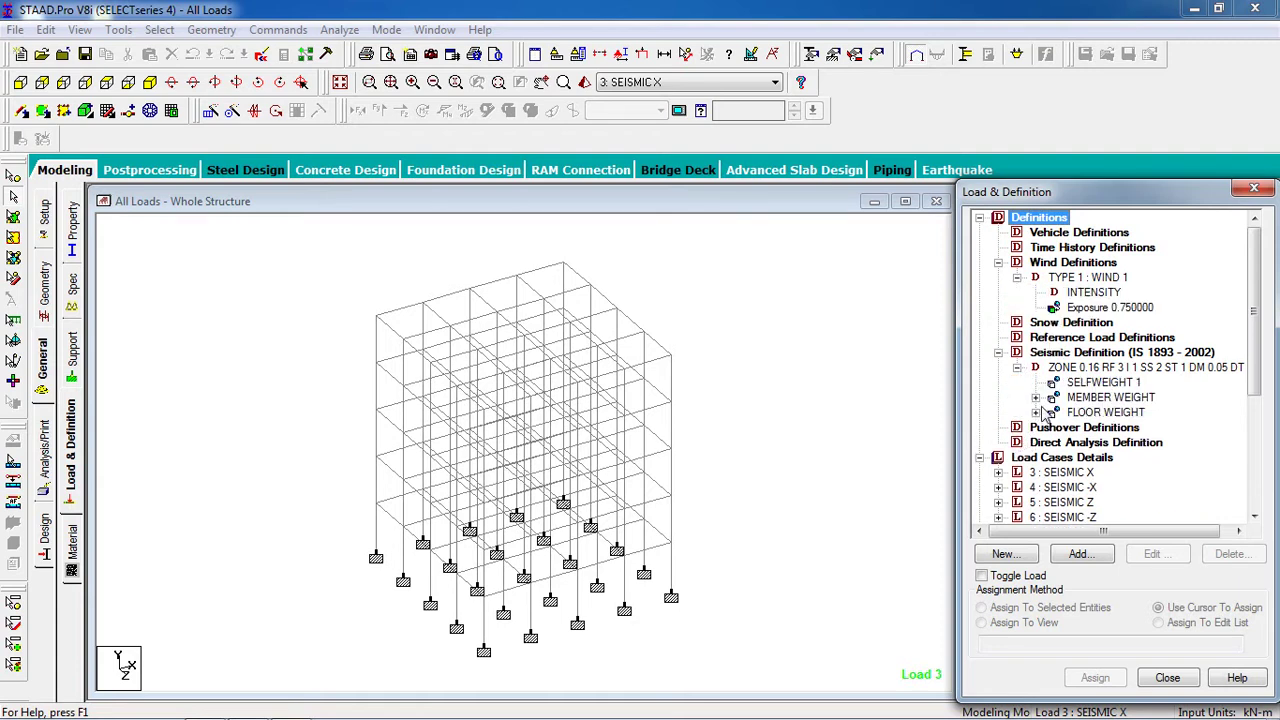
click(1036, 412)
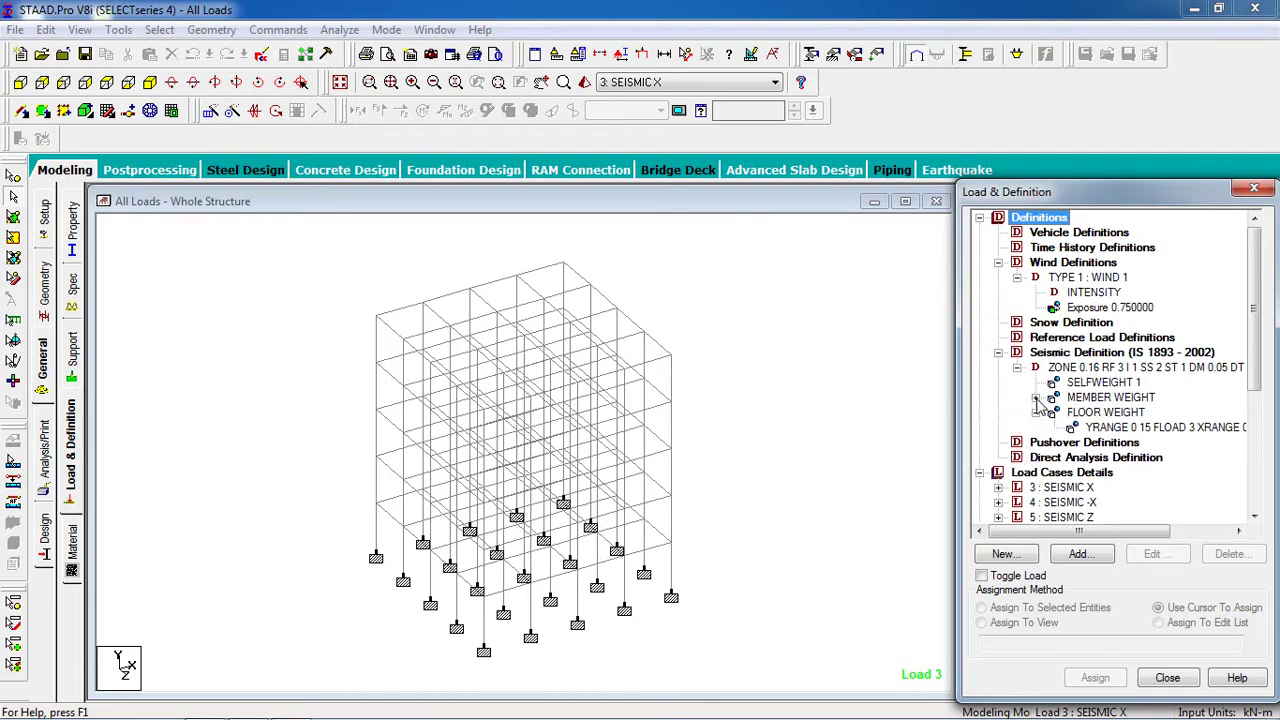
click(1036, 397)
scroll(1023, 383, down, 5)
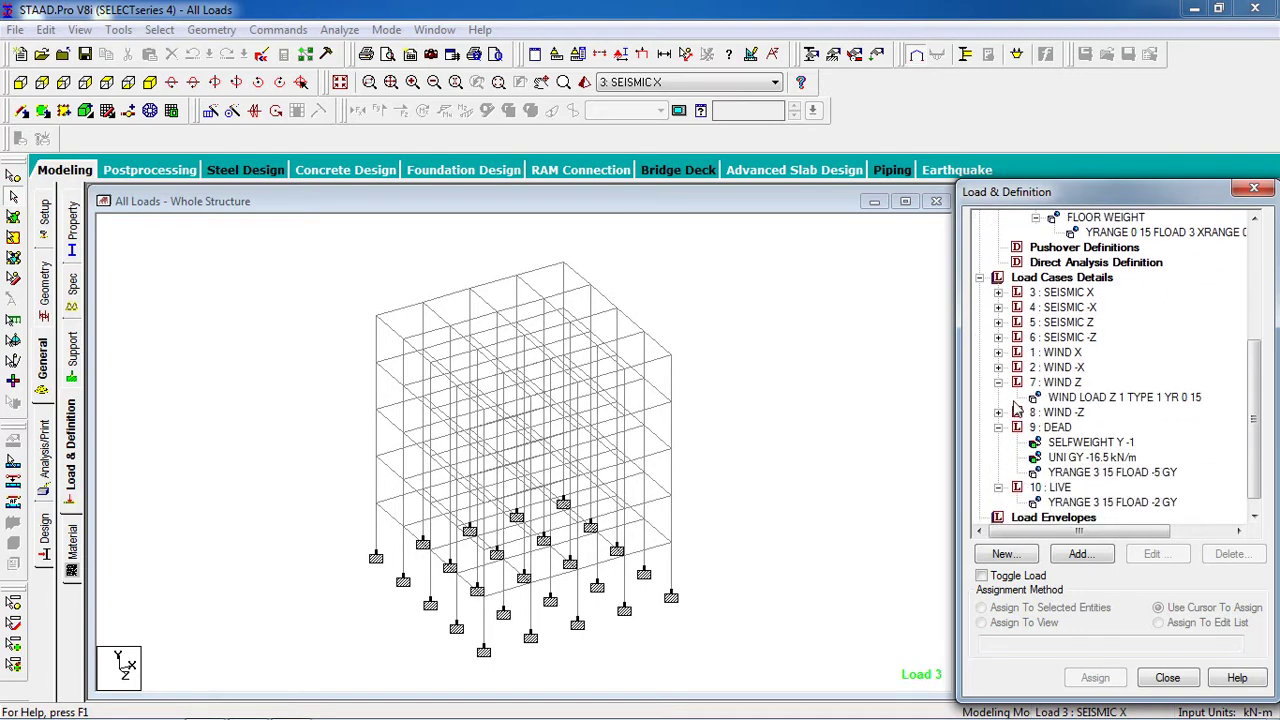
scroll(1020, 410, up, 2)
scroll(1020, 410, up, 3)
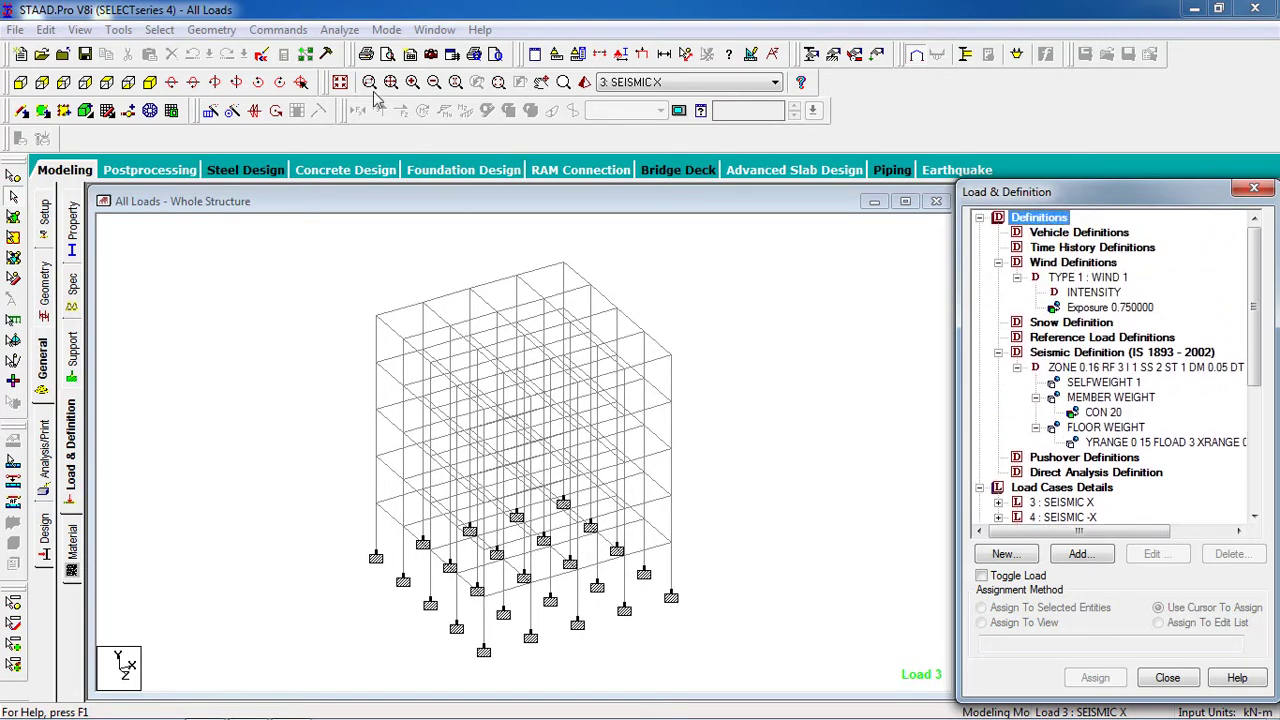
Add a Perform Analysis command with No Print to the model
click(262, 29)
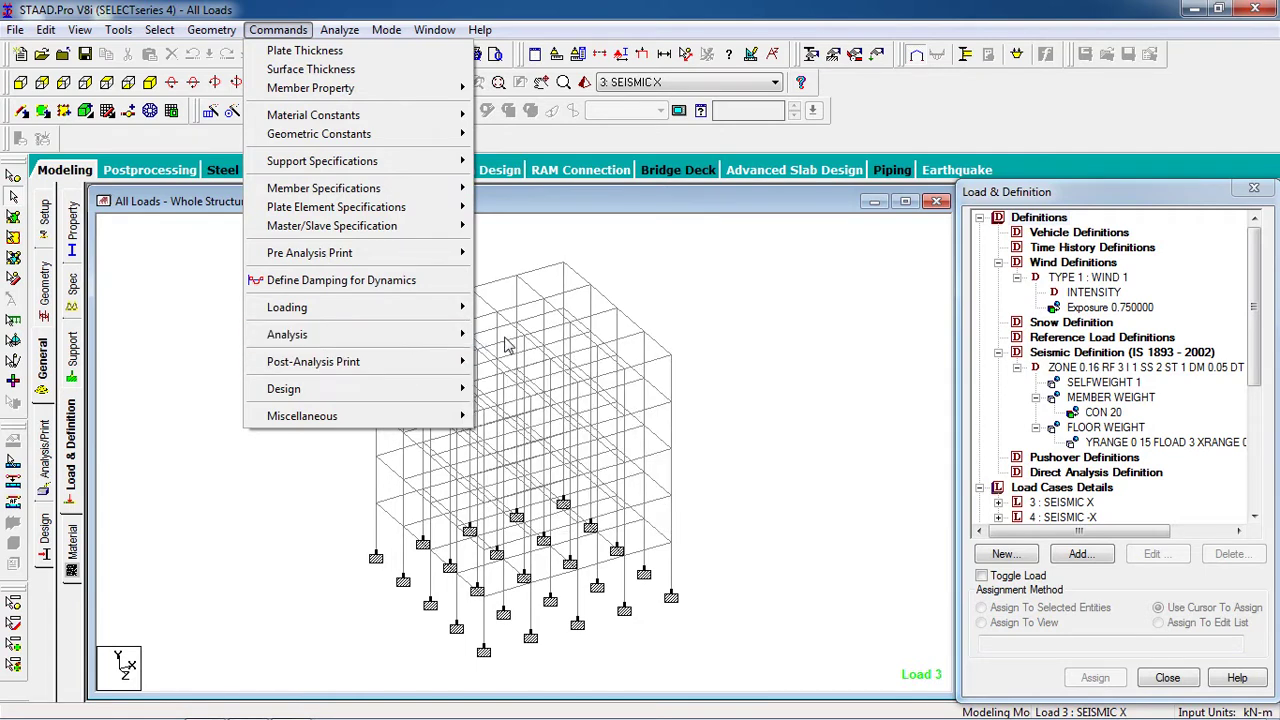
mouse_move(459, 334)
click(500, 336)
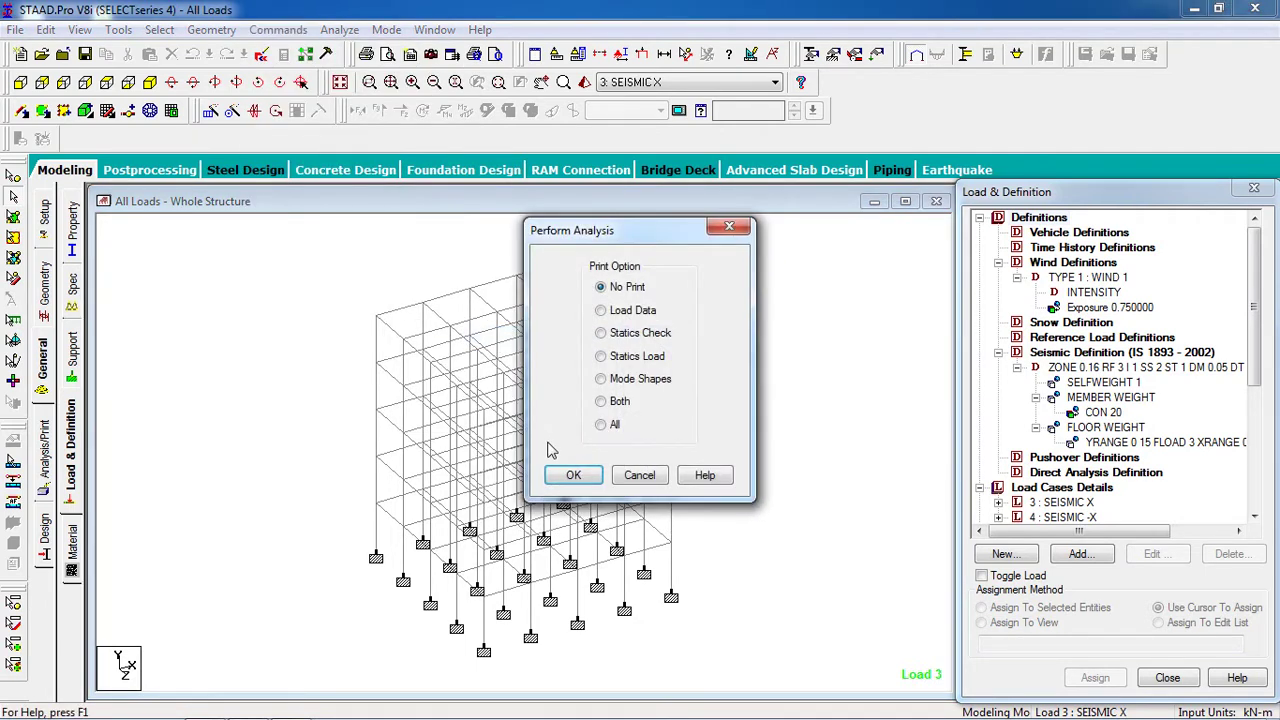
click(573, 477)
Save the model and run the analysis, closing the report once it finishes with 0 errors
click(339, 29)
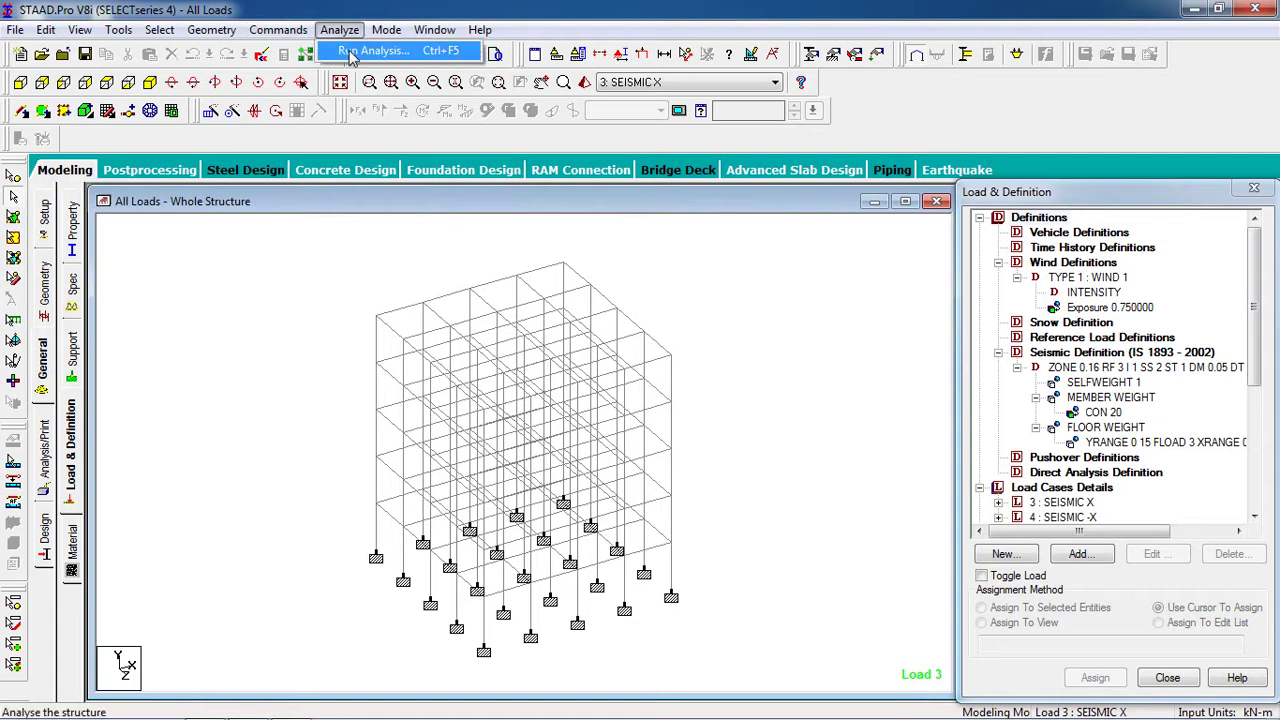
click(350, 53)
click(518, 396)
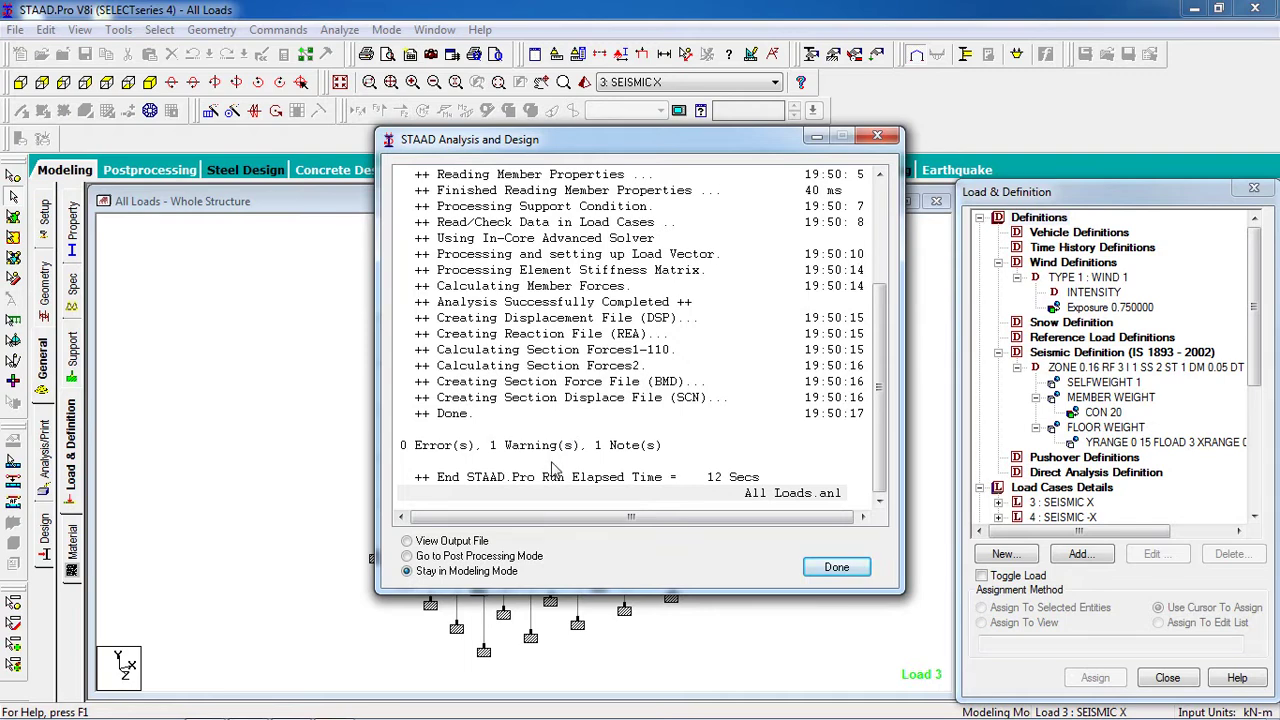
click(836, 568)
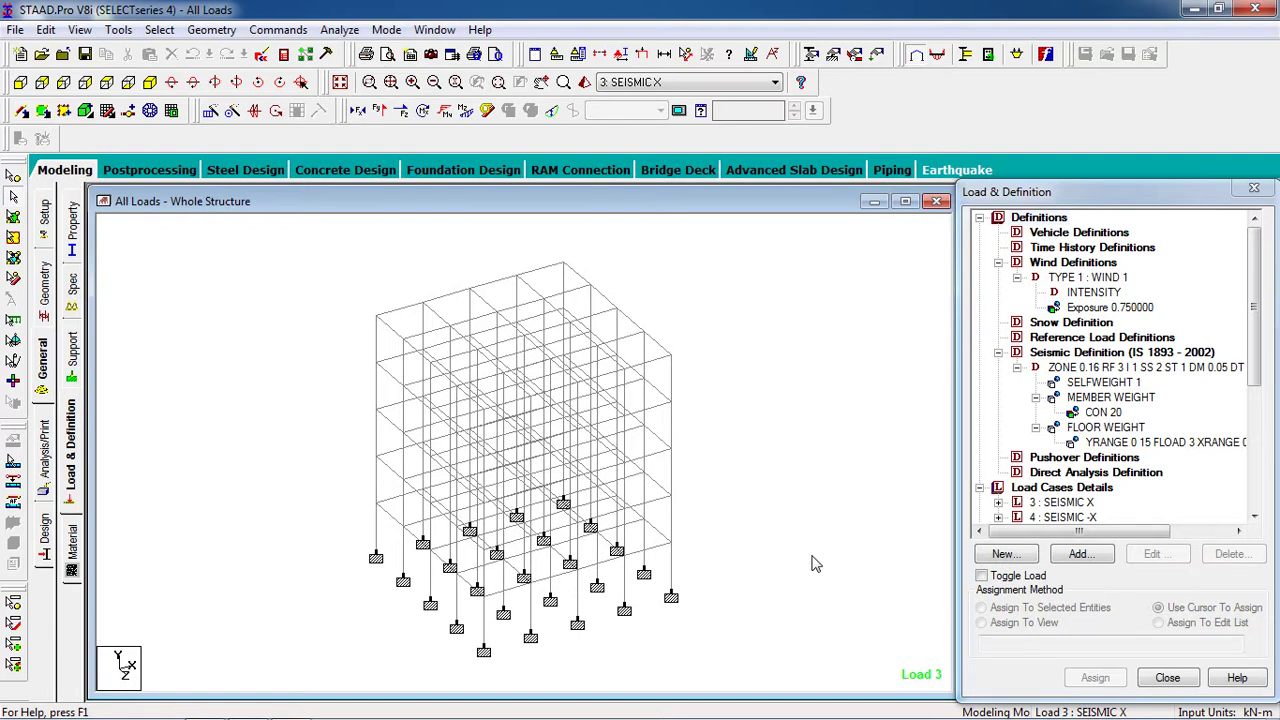
In Foundation Design mode, include all load cases and run STAAD.foundation
click(459, 172)
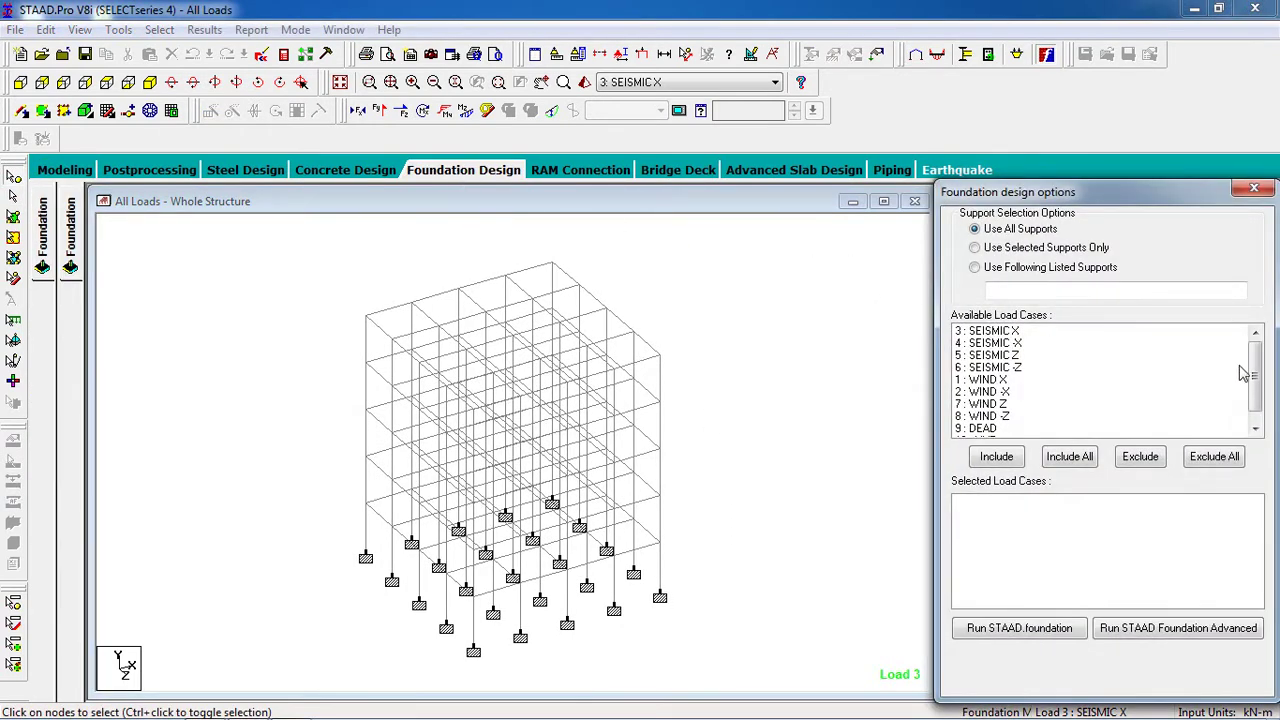
mouse_move(1254, 388)
mouse_down()
mouse_move(1255, 400)
mouse_move(1255, 388)
mouse_up()
click(1070, 460)
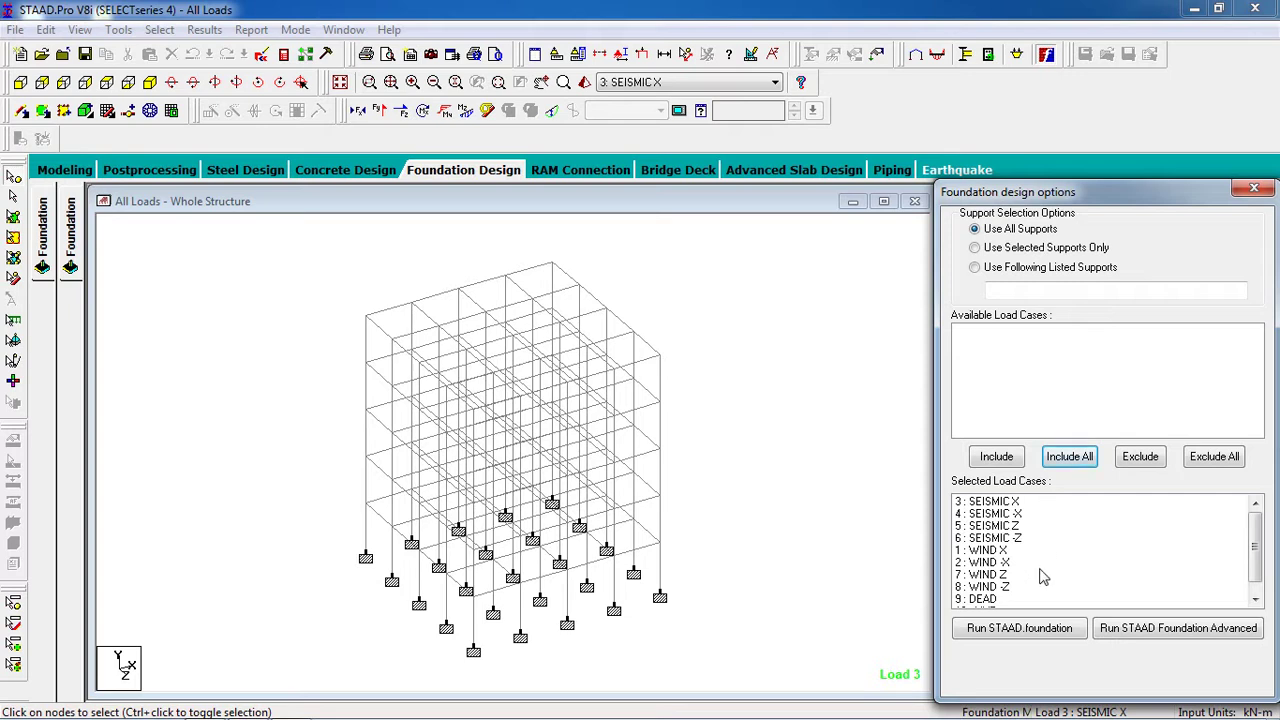
click(1009, 630)
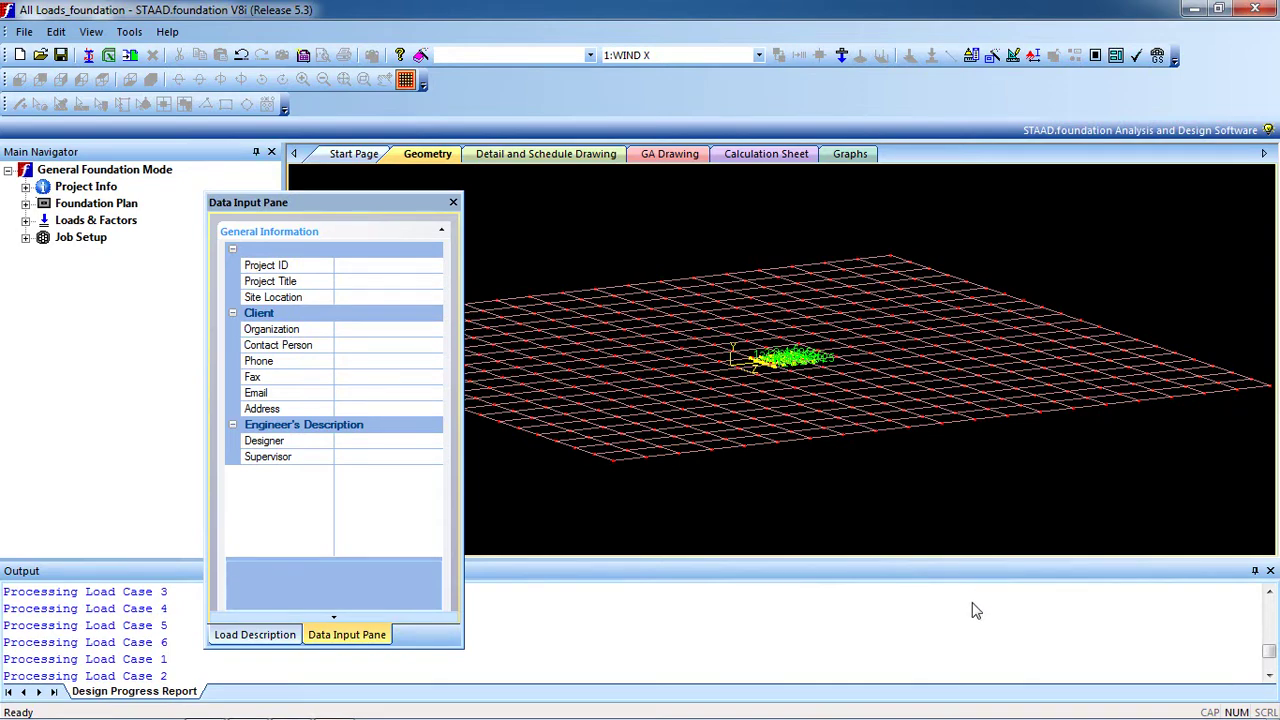
Zoom and pan onto the footings with their column reactions, and dock the Data Input Pane bottom right
scroll(775, 371, up, 6)
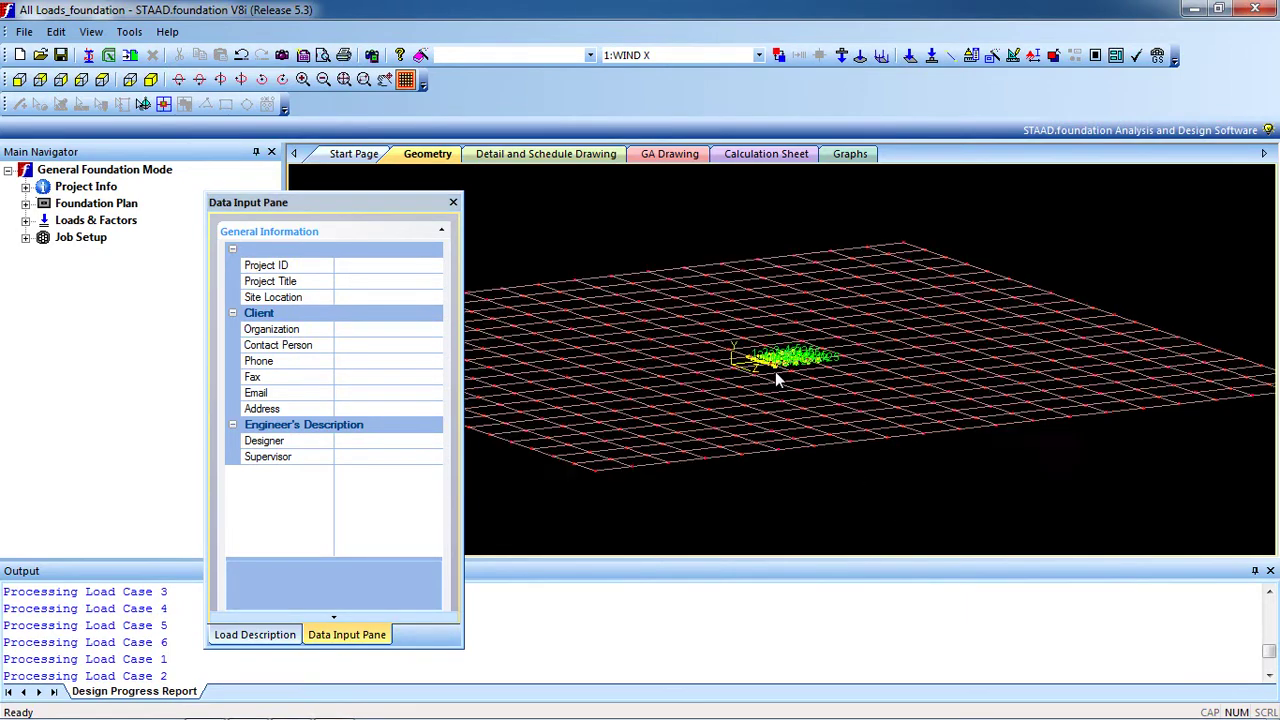
scroll(785, 400, down, 5)
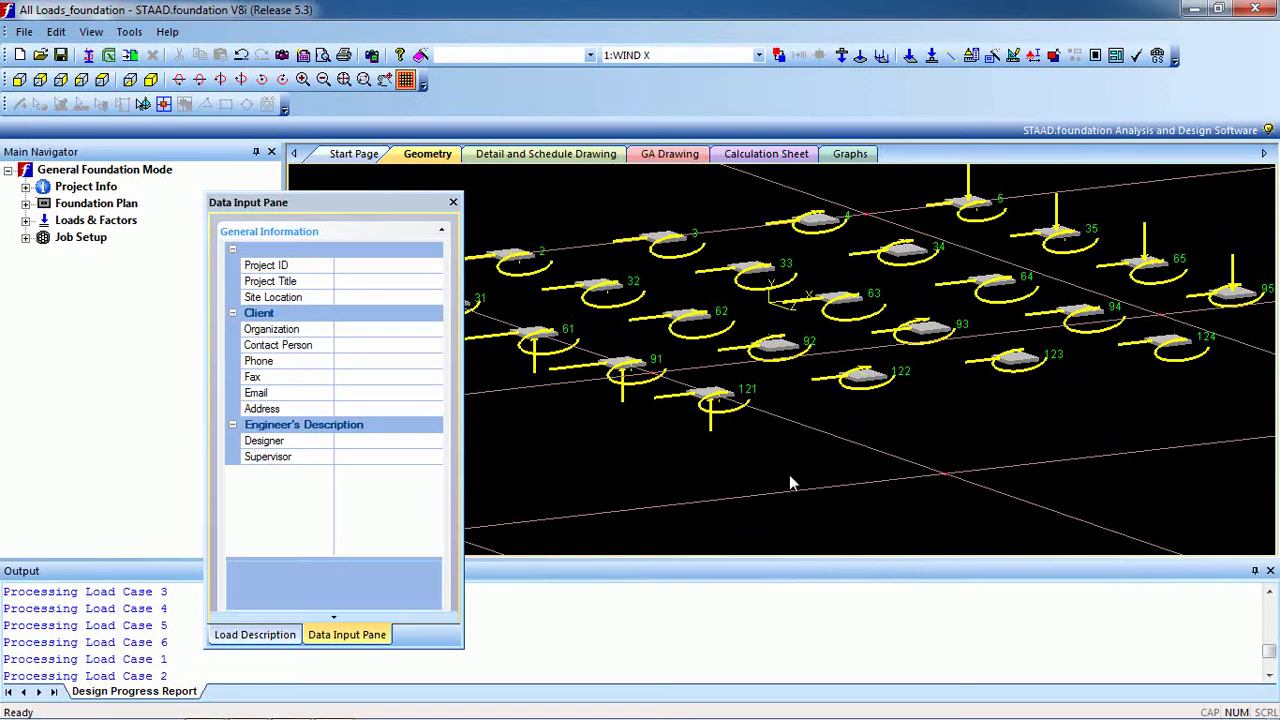
scroll(630, 405, up, 5)
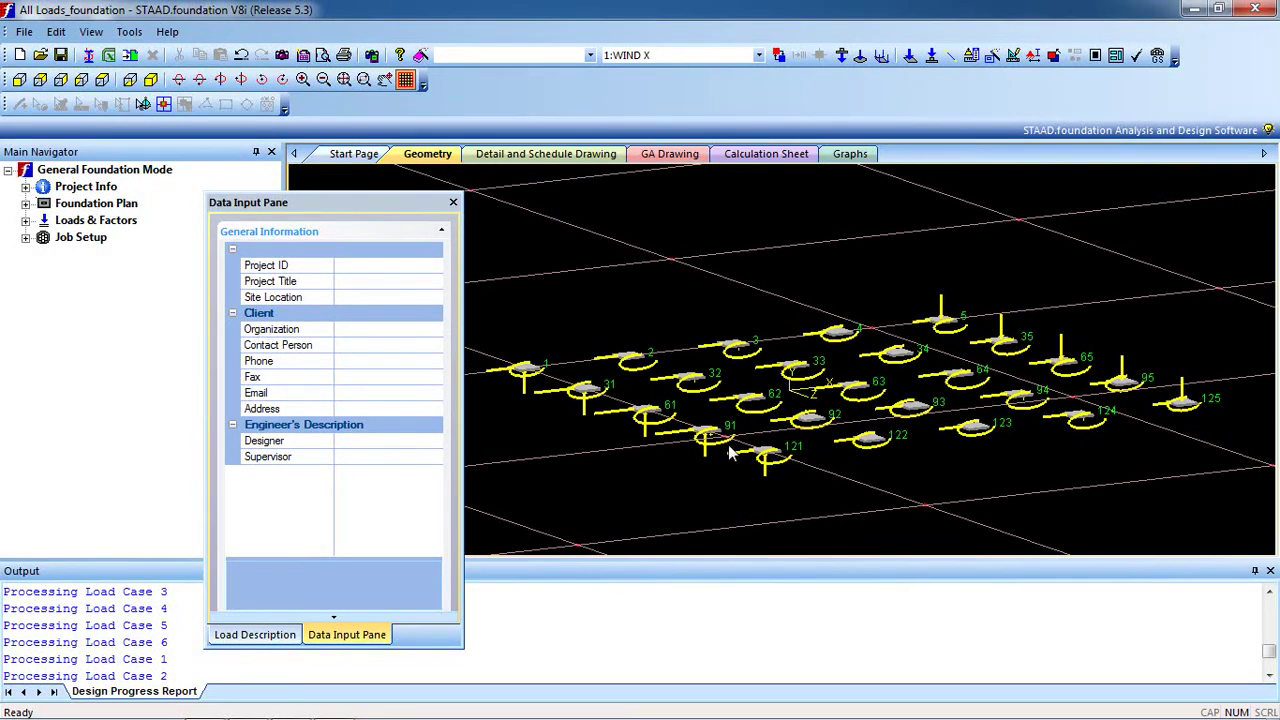
middle_drag(699, 482, 742, 507)
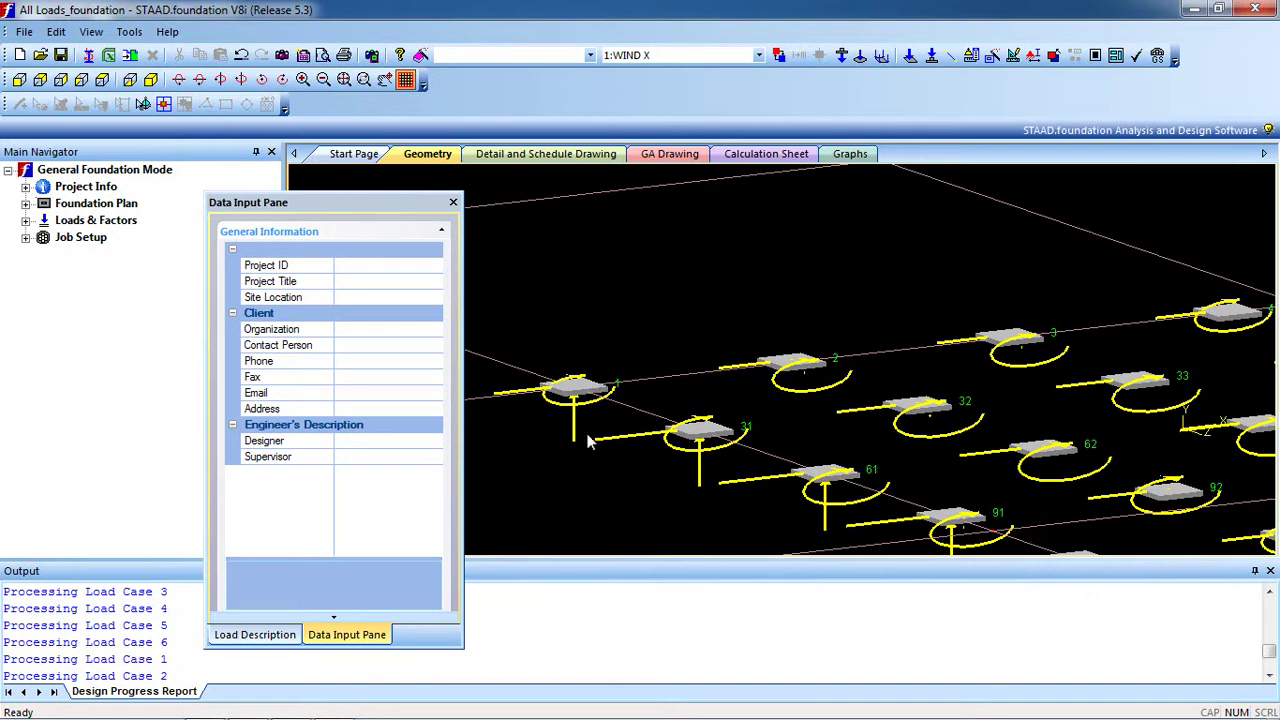
scroll(589, 432, down, 3)
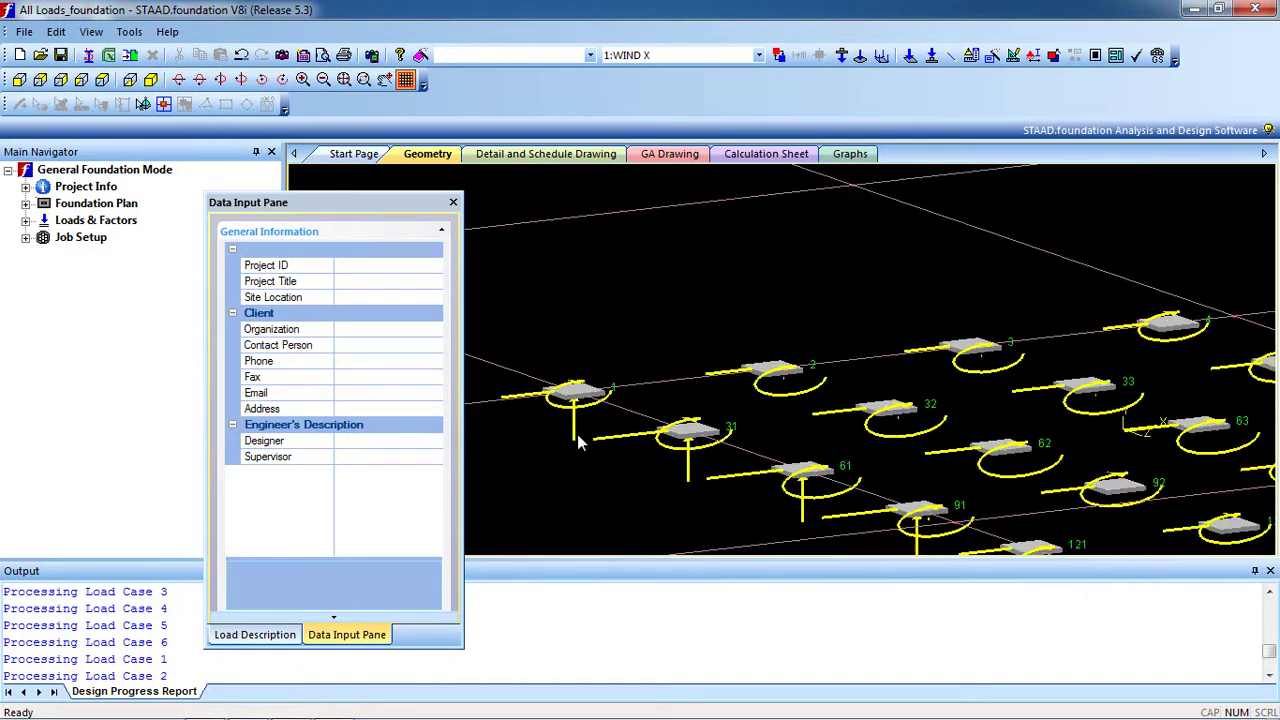
scroll(1230, 362, down, 1)
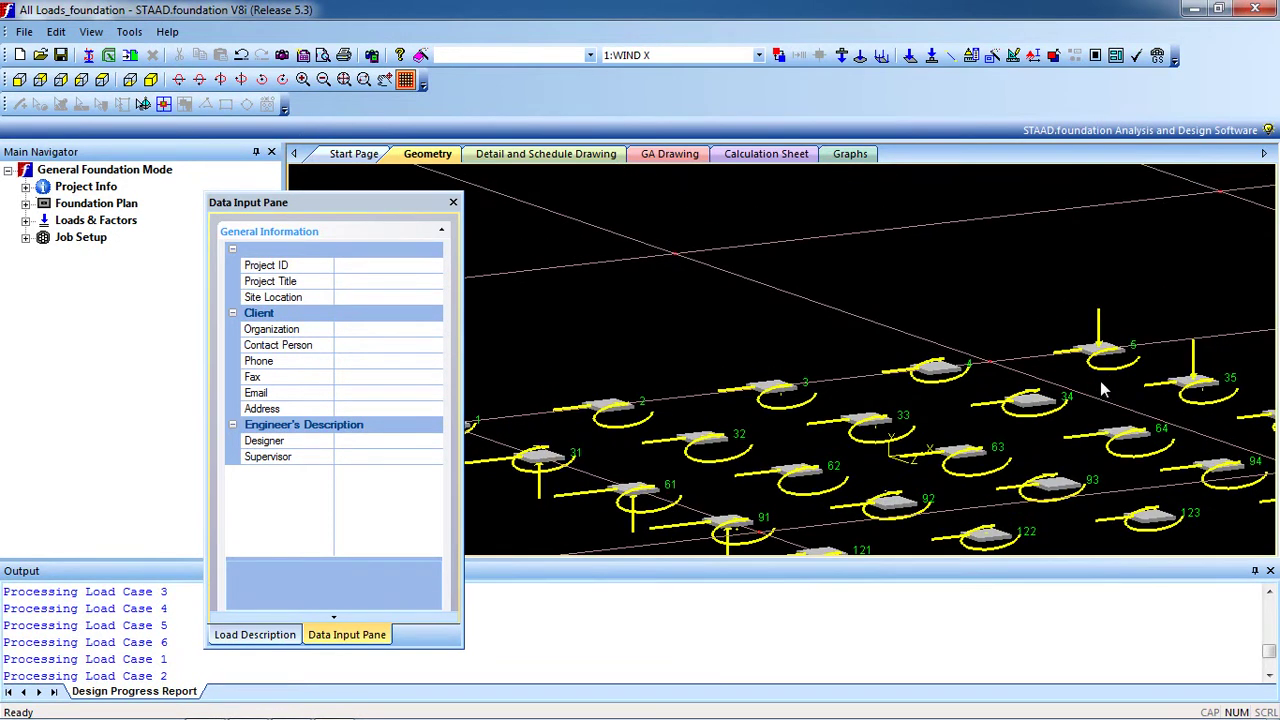
scroll(974, 412, down, 1)
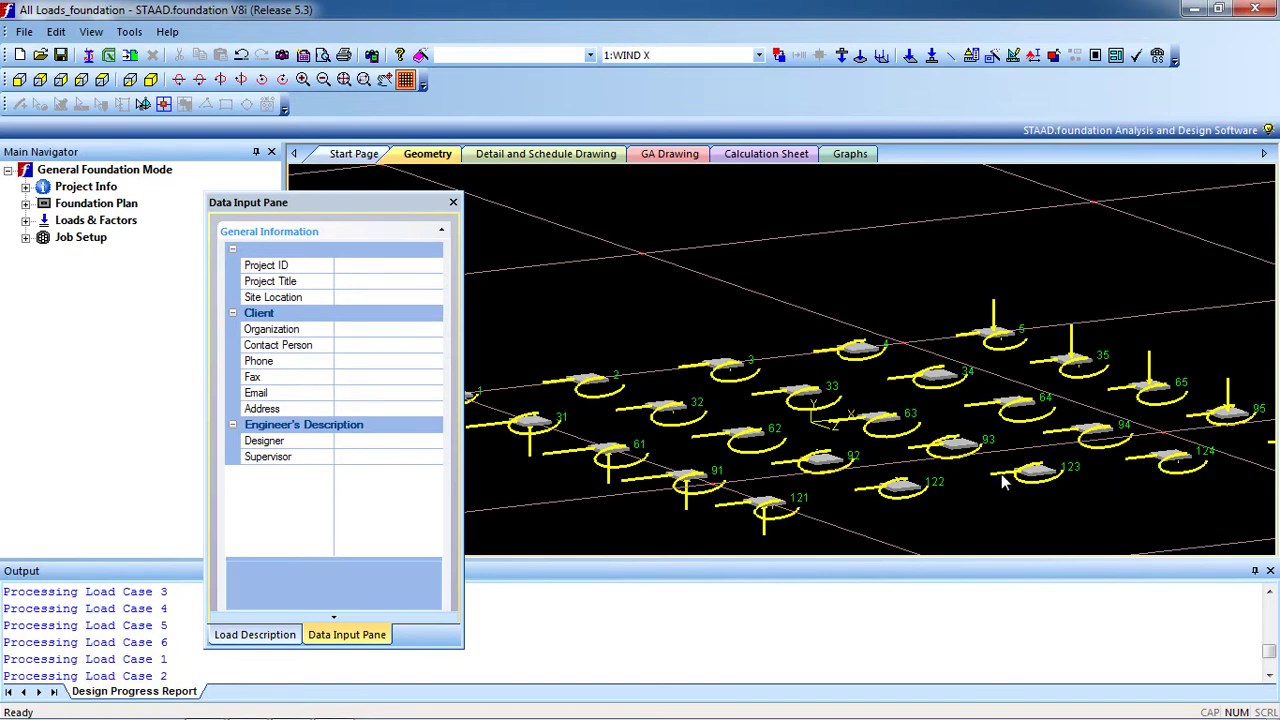
scroll(940, 450, up, 4)
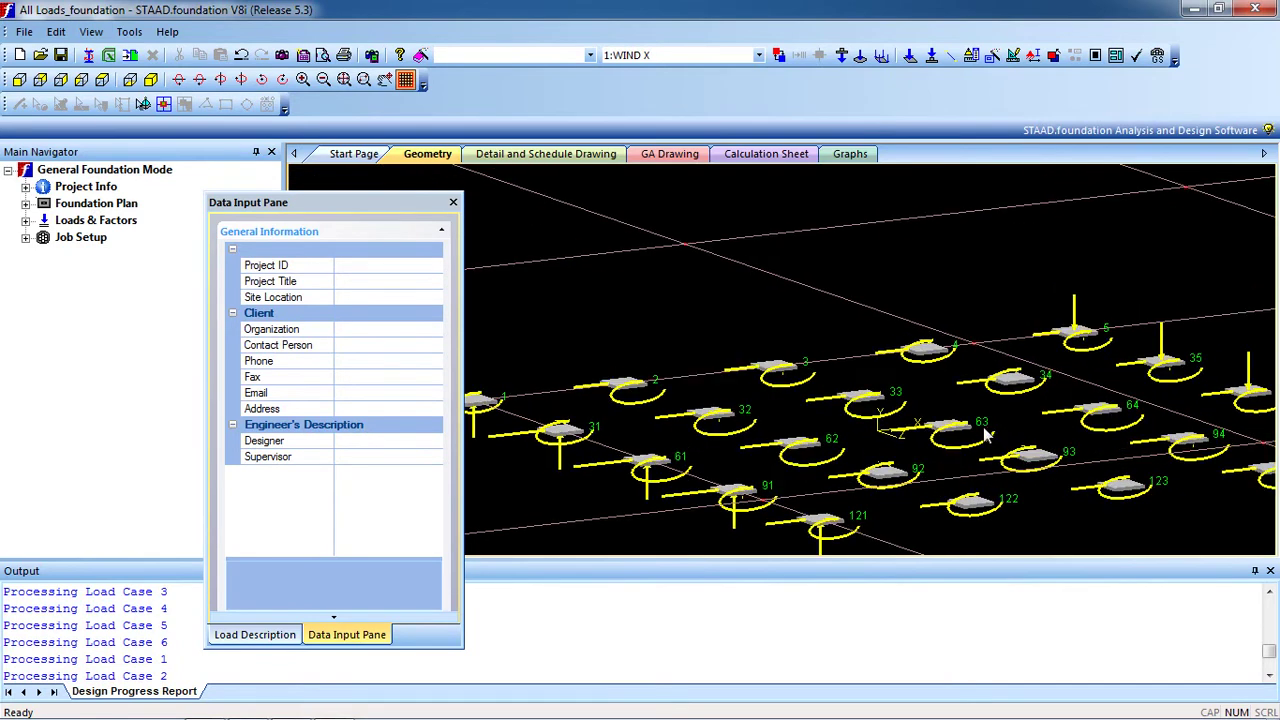
scroll(900, 446, down, 3)
scroll(905, 445, up, 5)
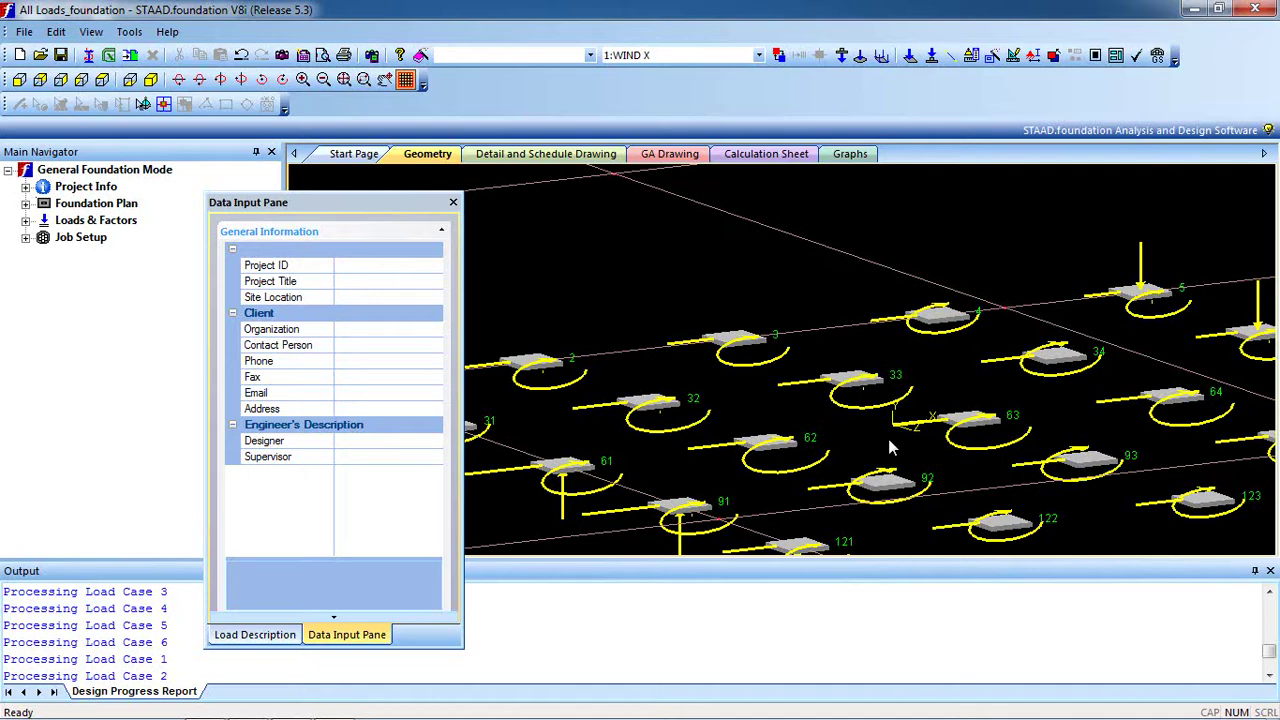
scroll(940, 425, up, 2)
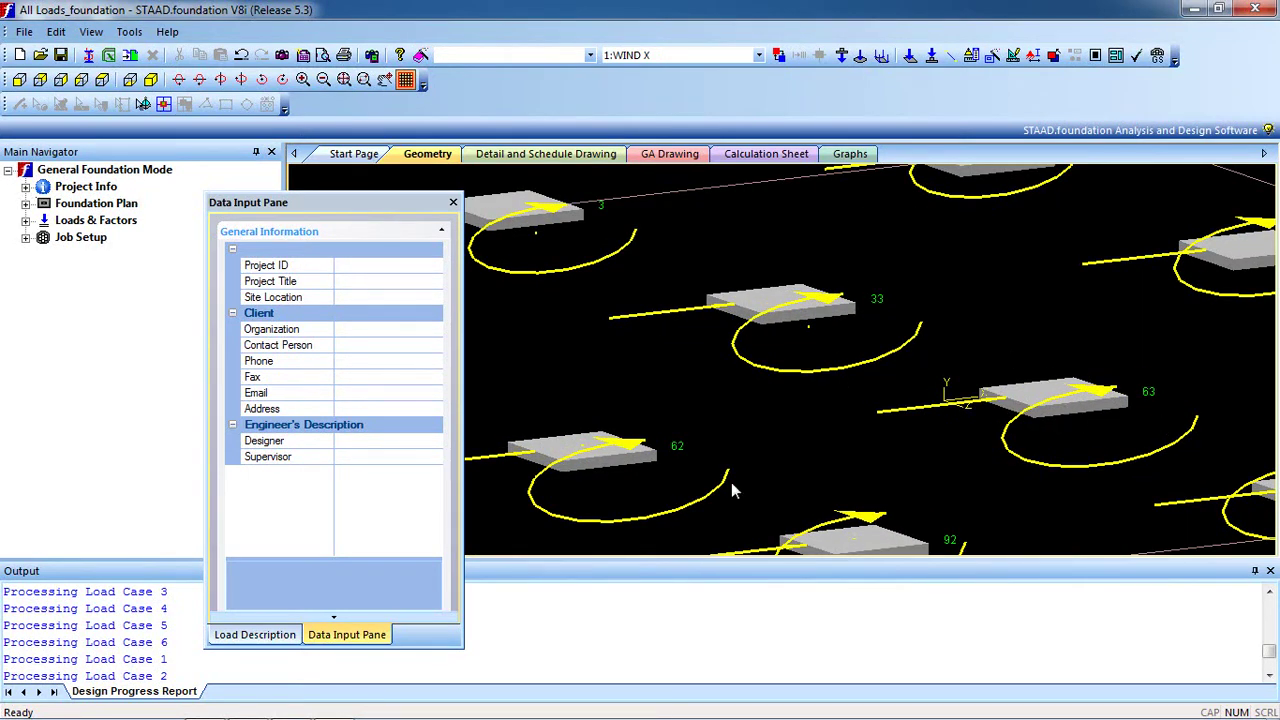
drag(333, 213, 1056, 606)
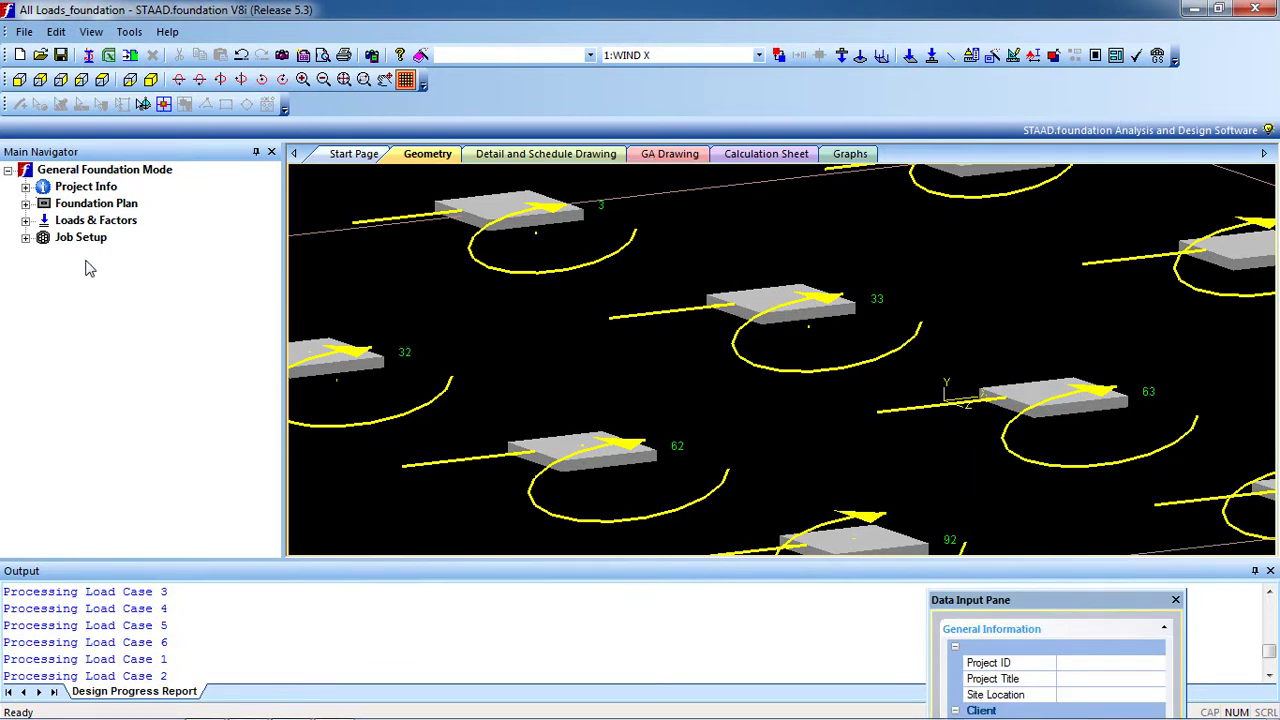
Open the load combination generator and choose the INDIAN combination table
click(44, 221)
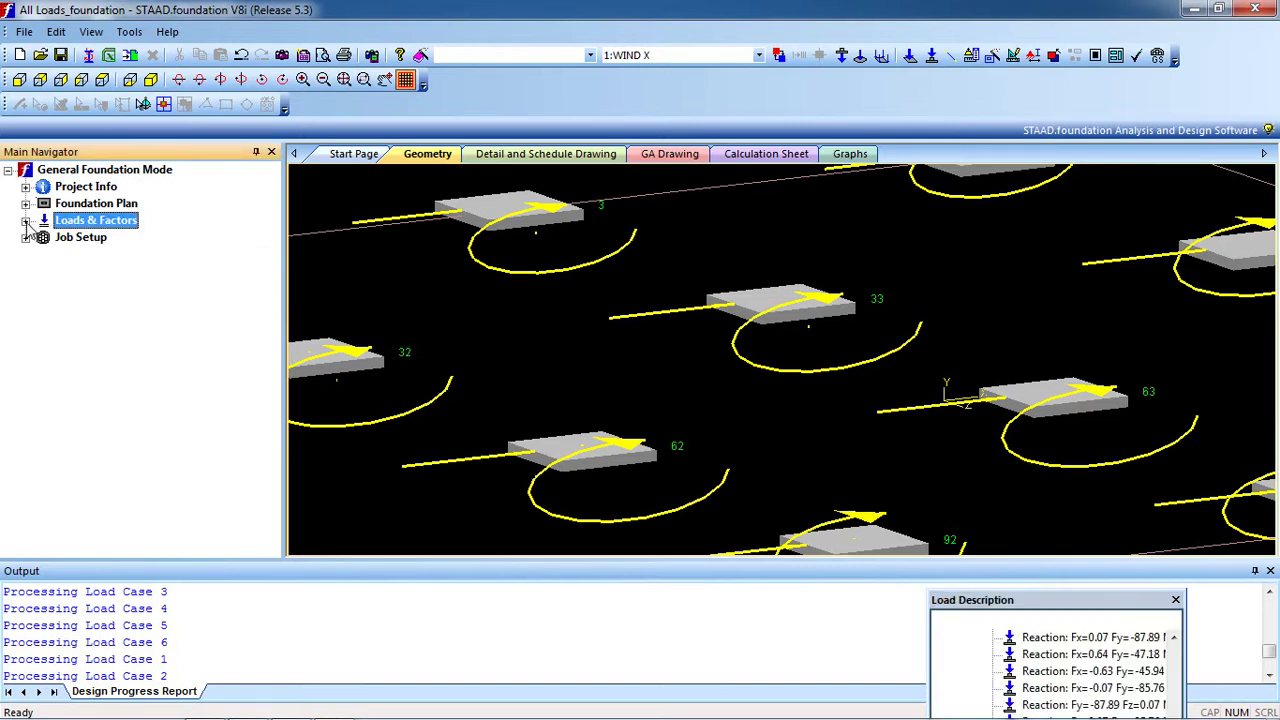
click(25, 221)
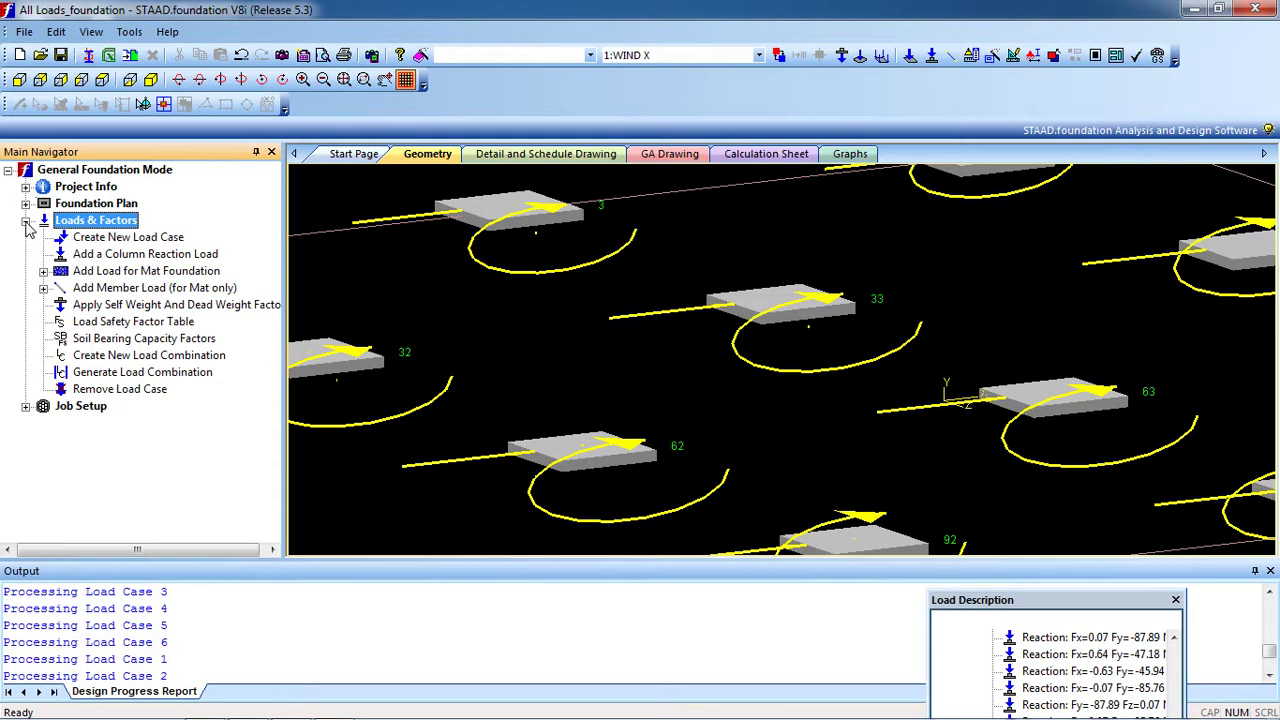
click(141, 372)
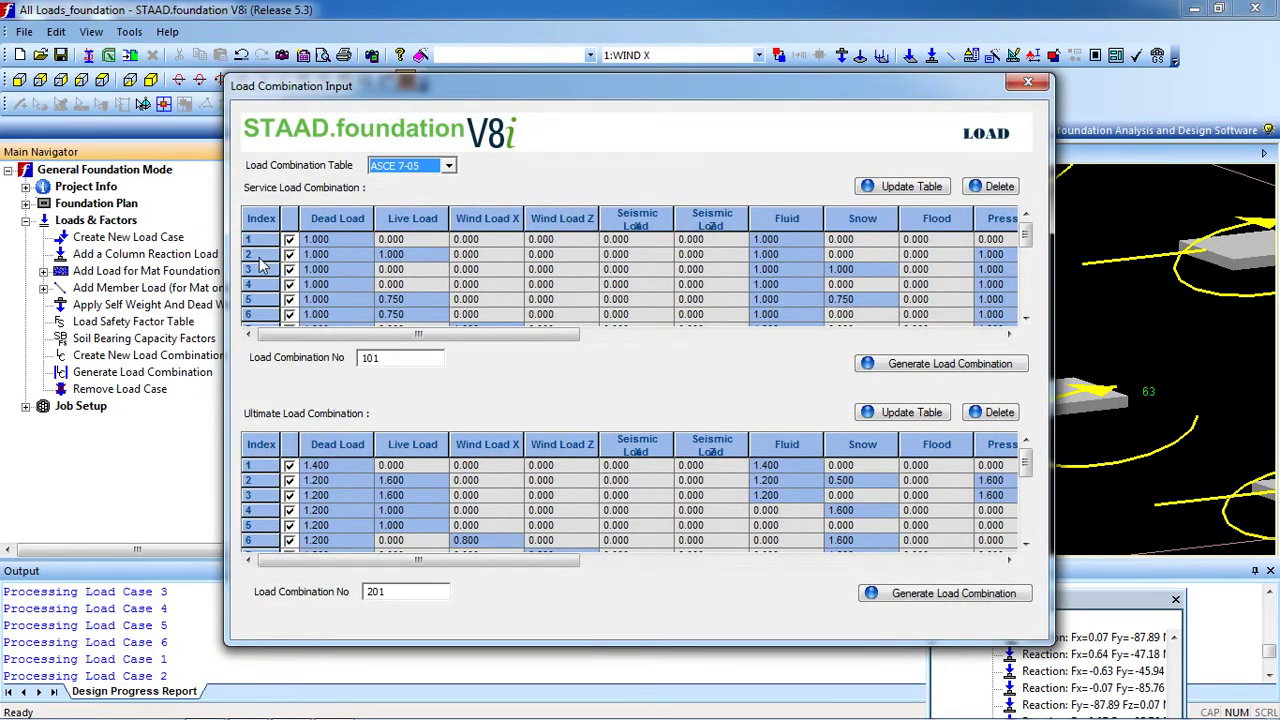
click(449, 167)
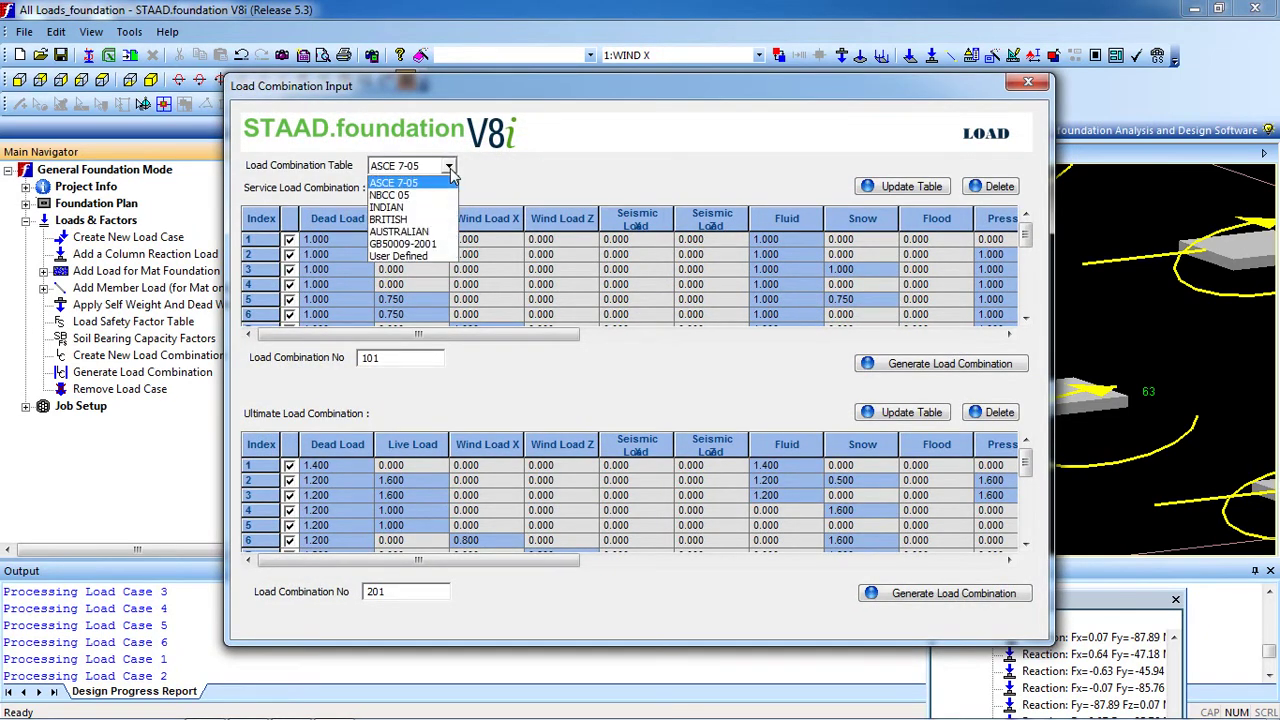
click(440, 207)
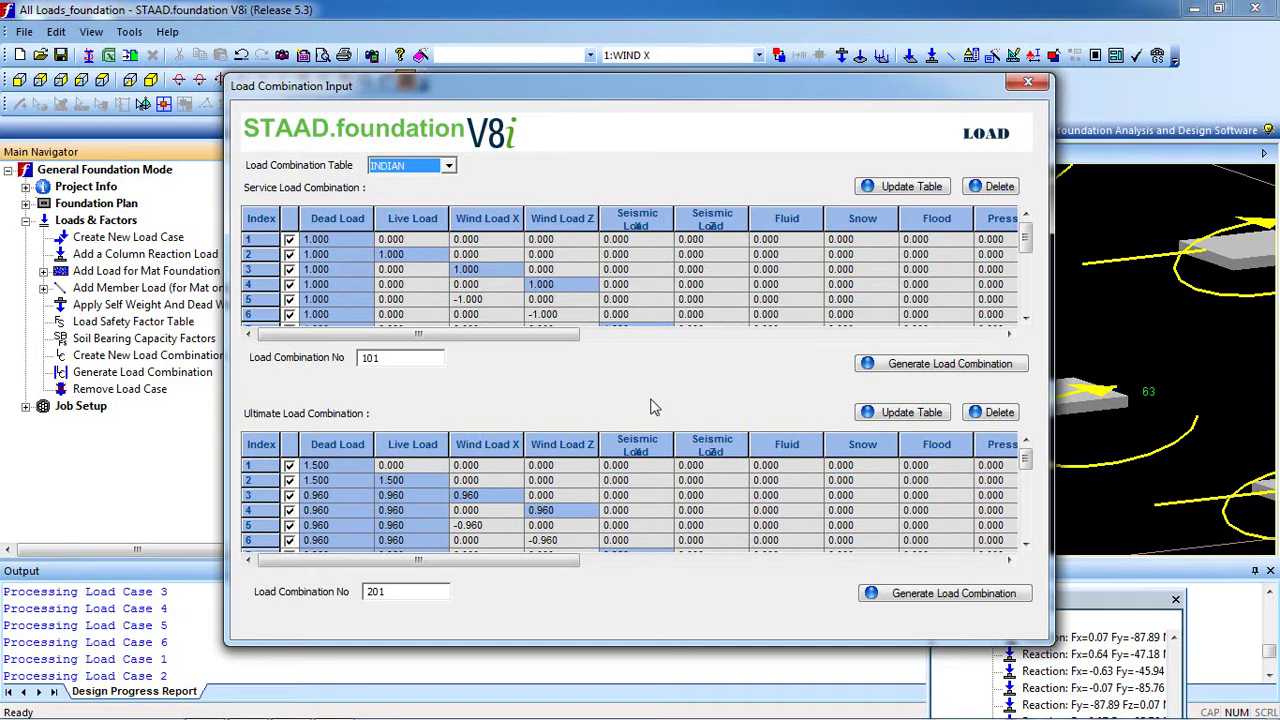
Generate the service and ultimate load combinations, then close the generator
click(913, 366)
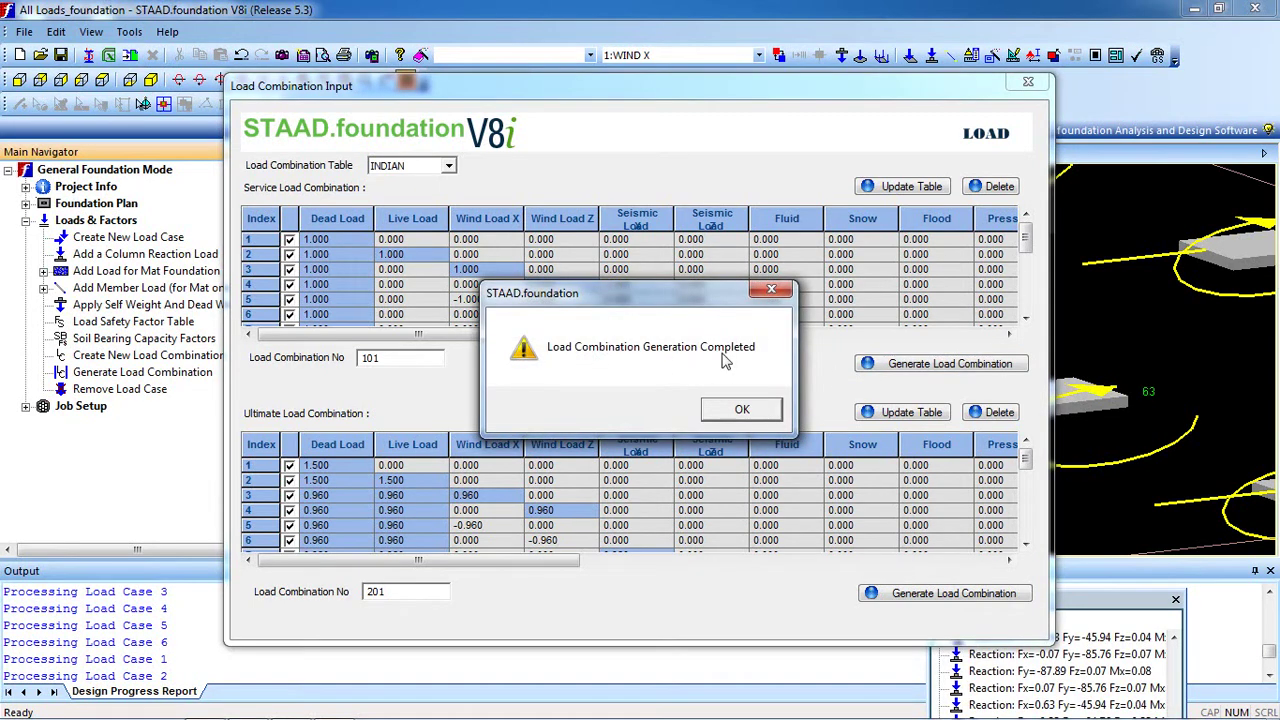
click(737, 409)
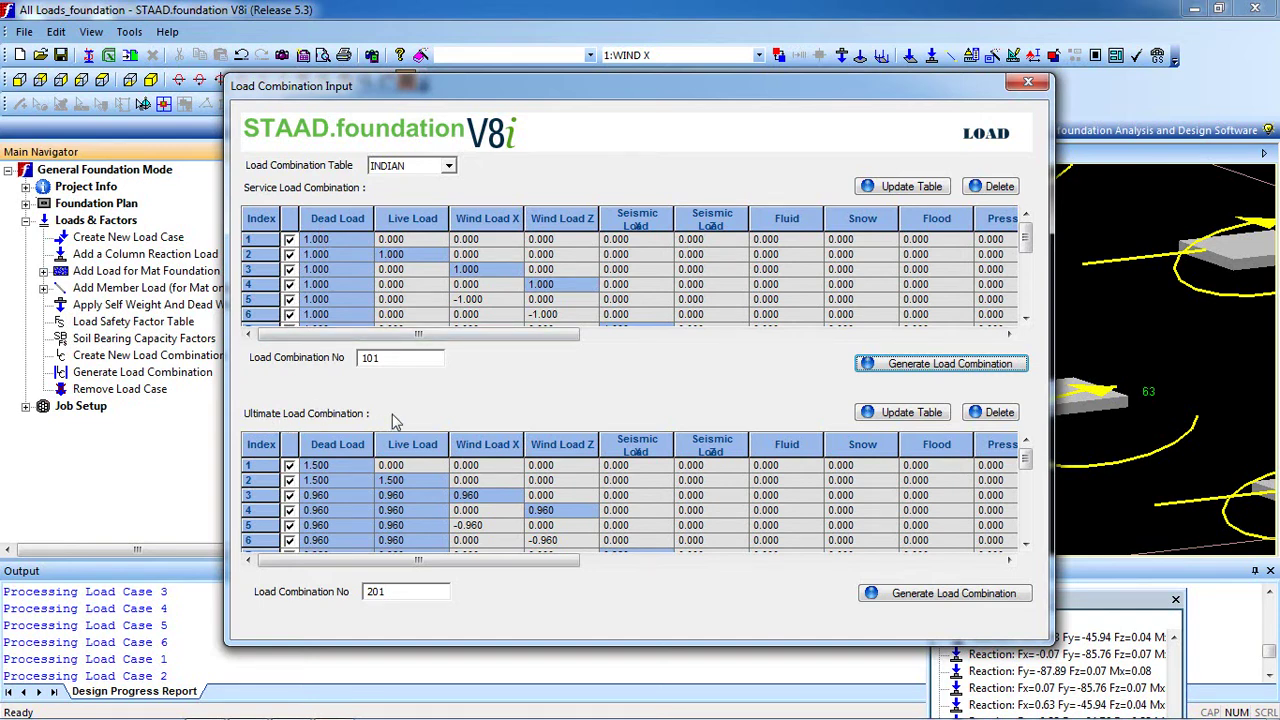
click(899, 597)
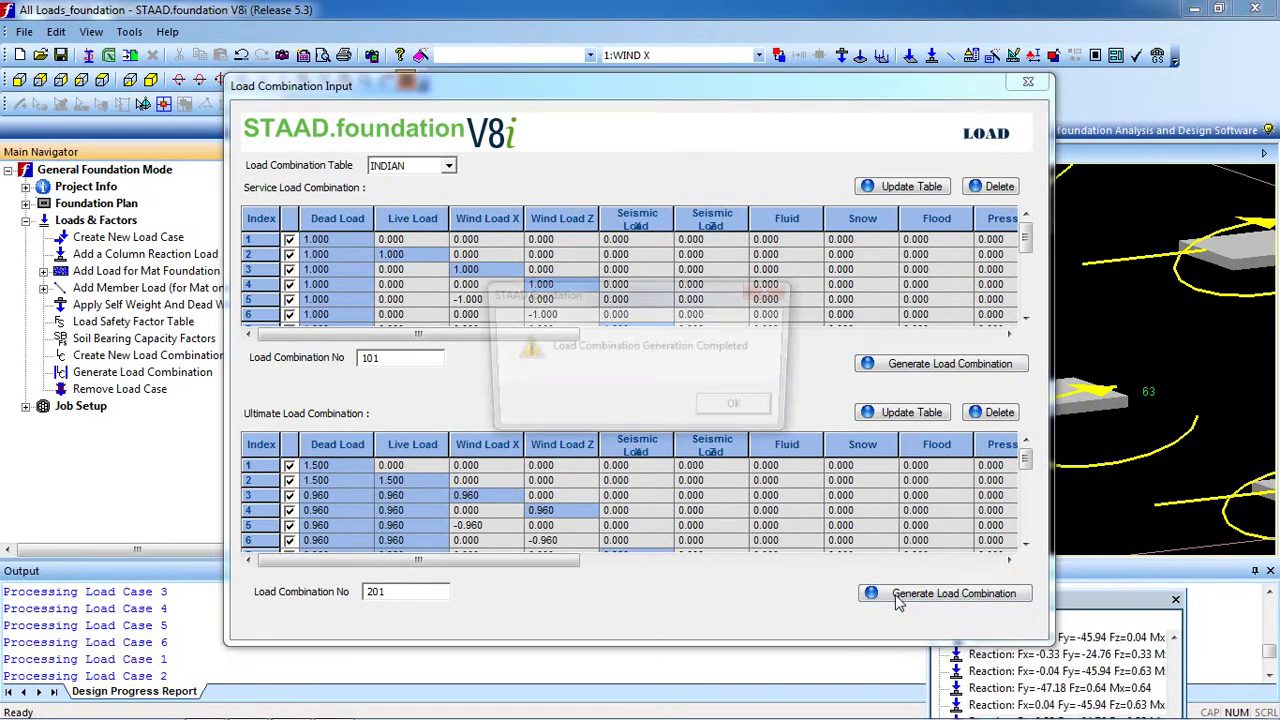
click(738, 412)
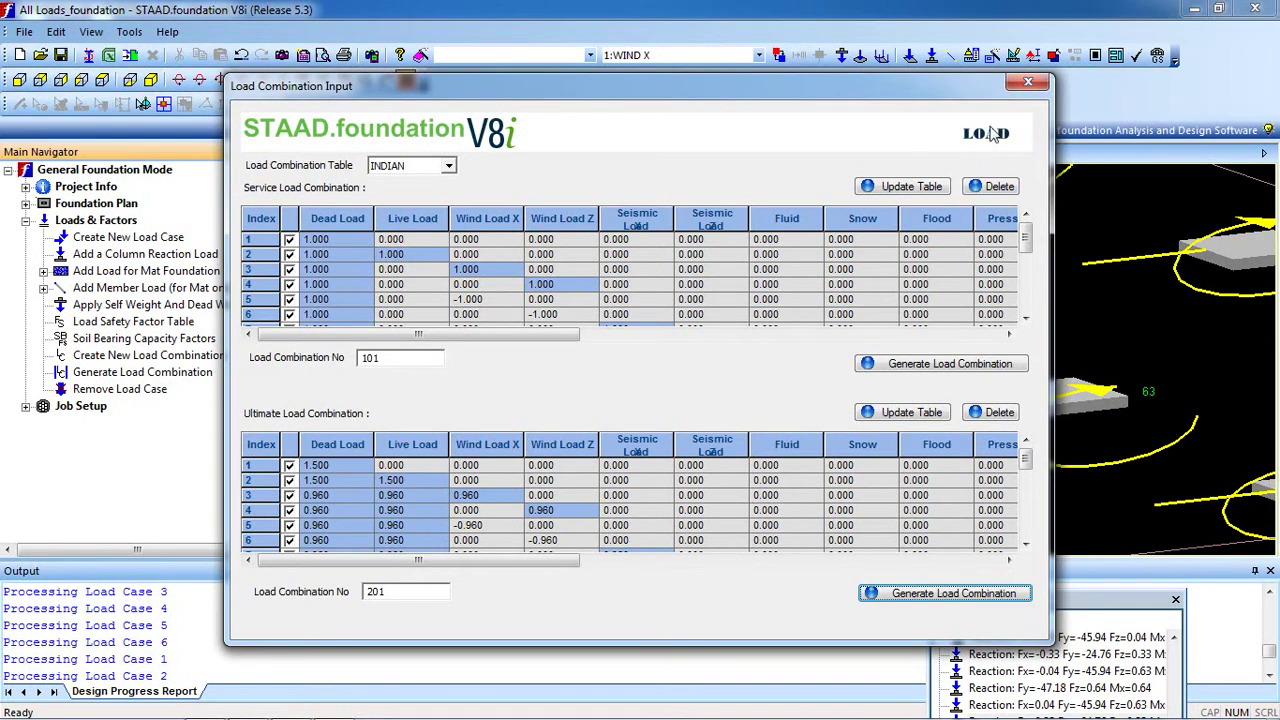
click(1030, 86)
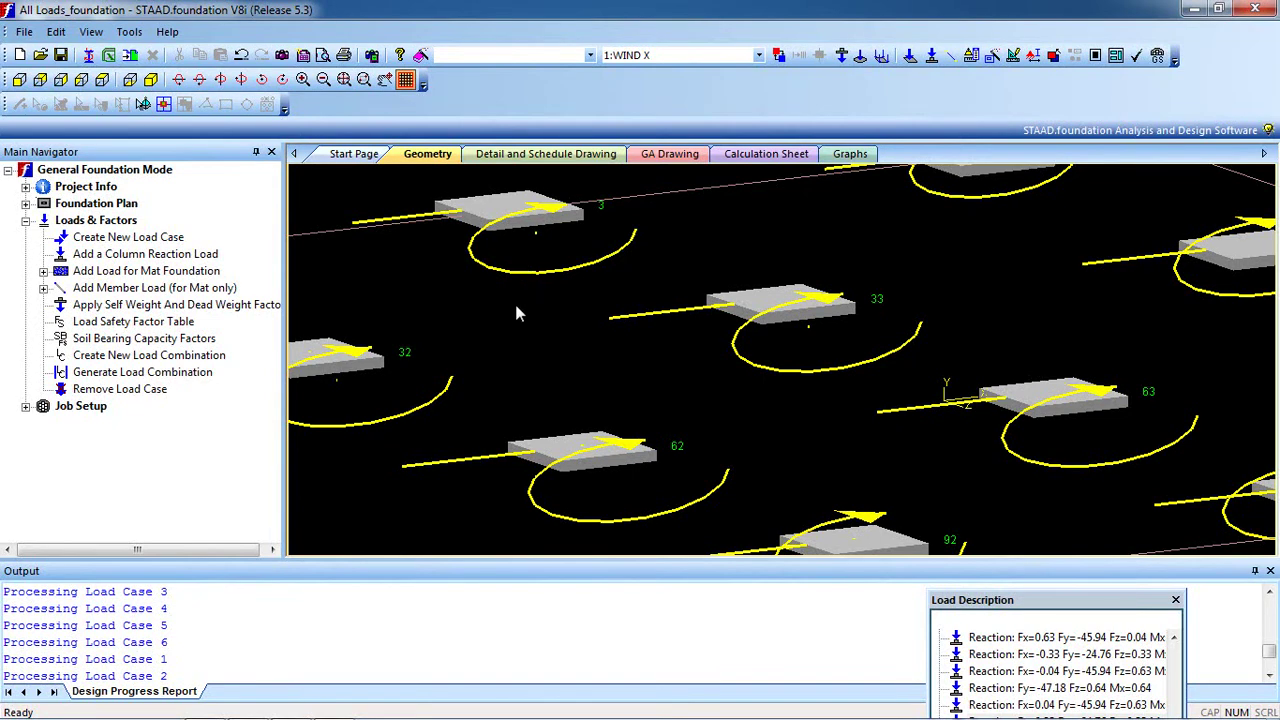
Create a new footing job and name it Isolated
scroll(578, 297, down, 3)
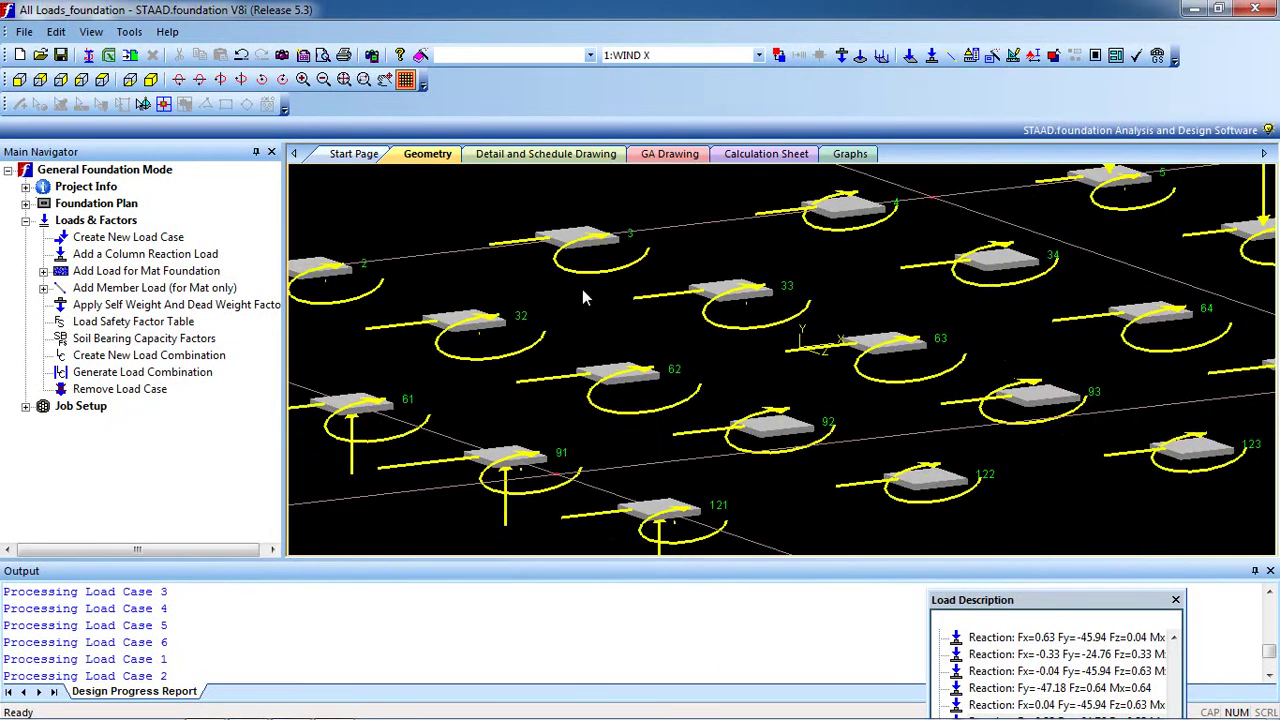
scroll(580, 298, down, 1)
scroll(548, 325, down, 1)
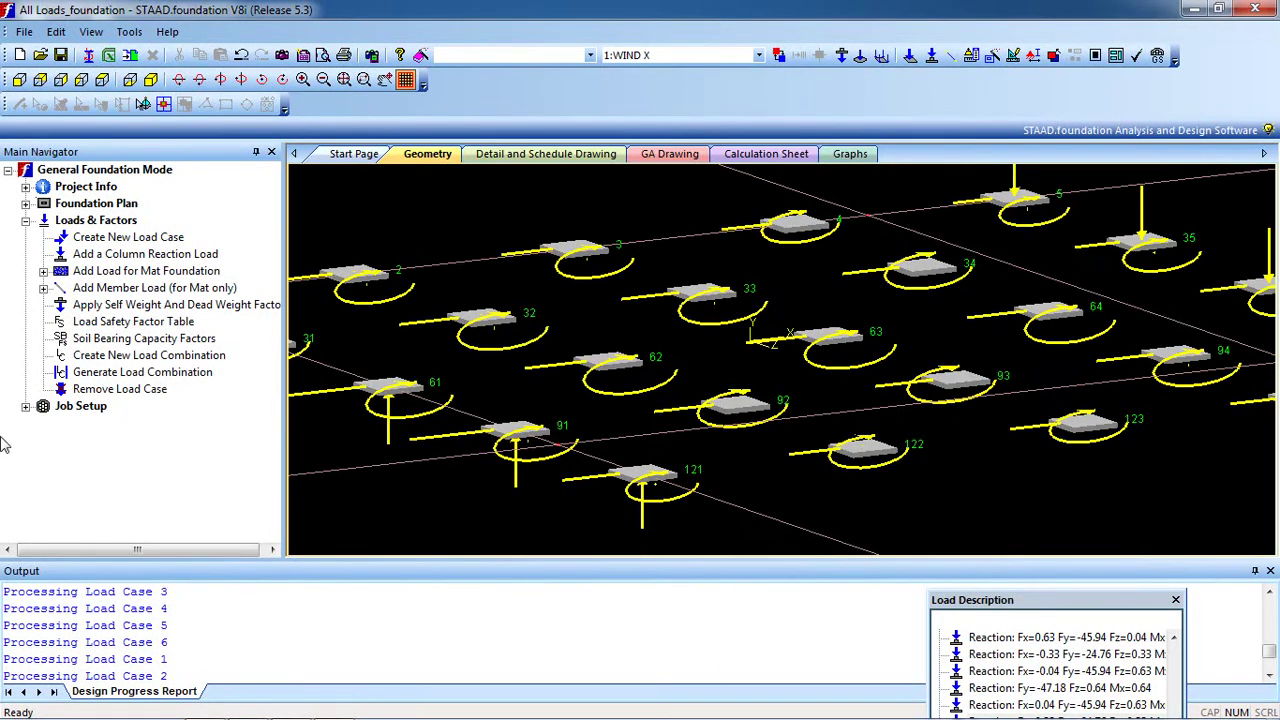
click(25, 406)
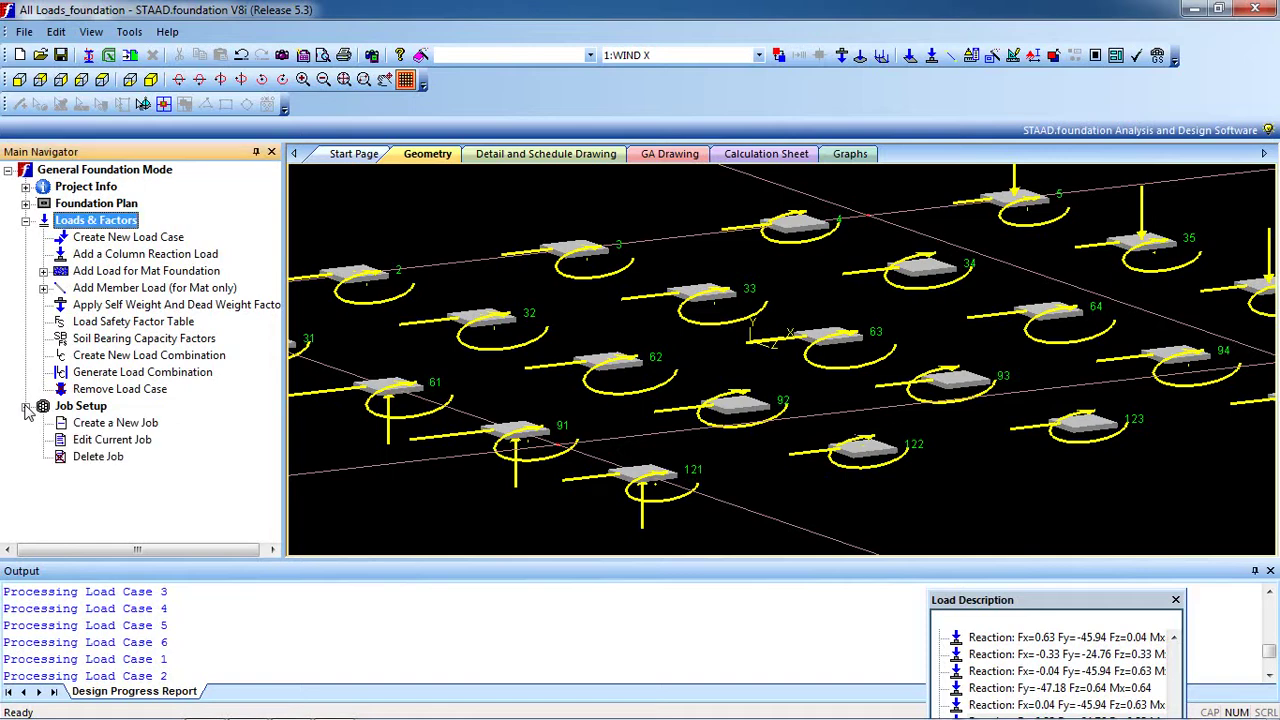
click(92, 426)
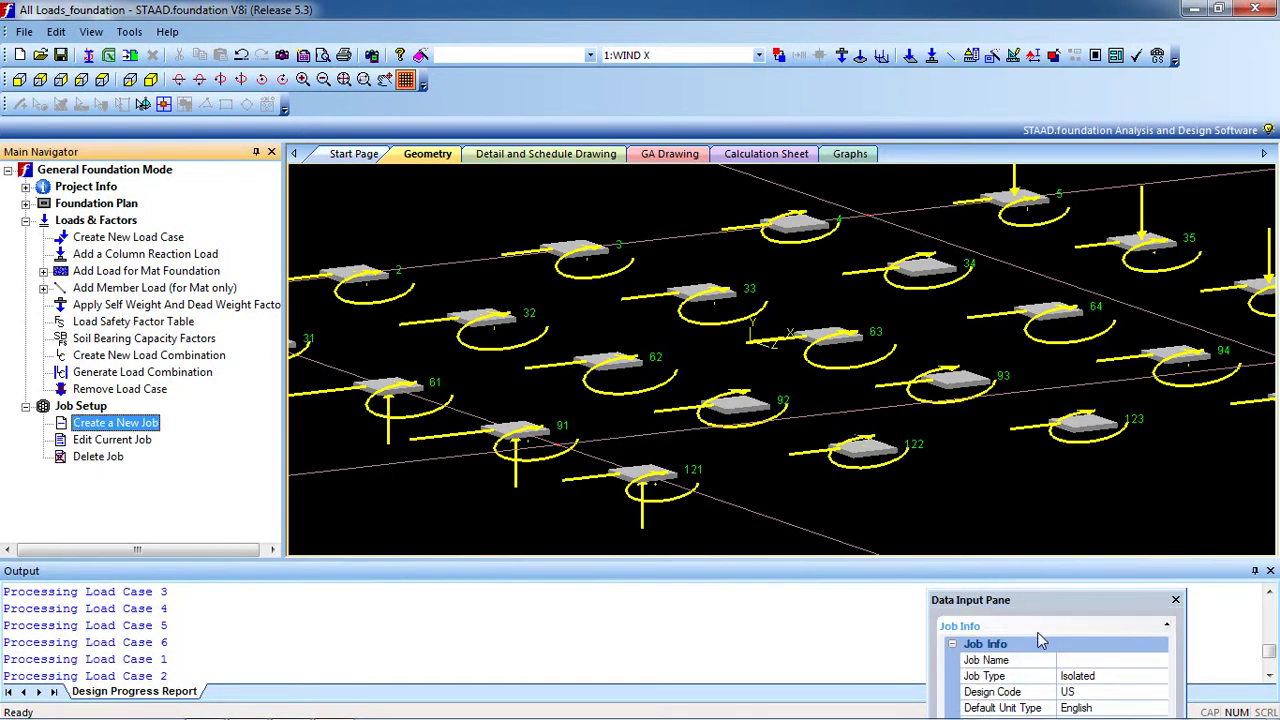
click(1035, 593)
drag(1035, 591, 455, 214)
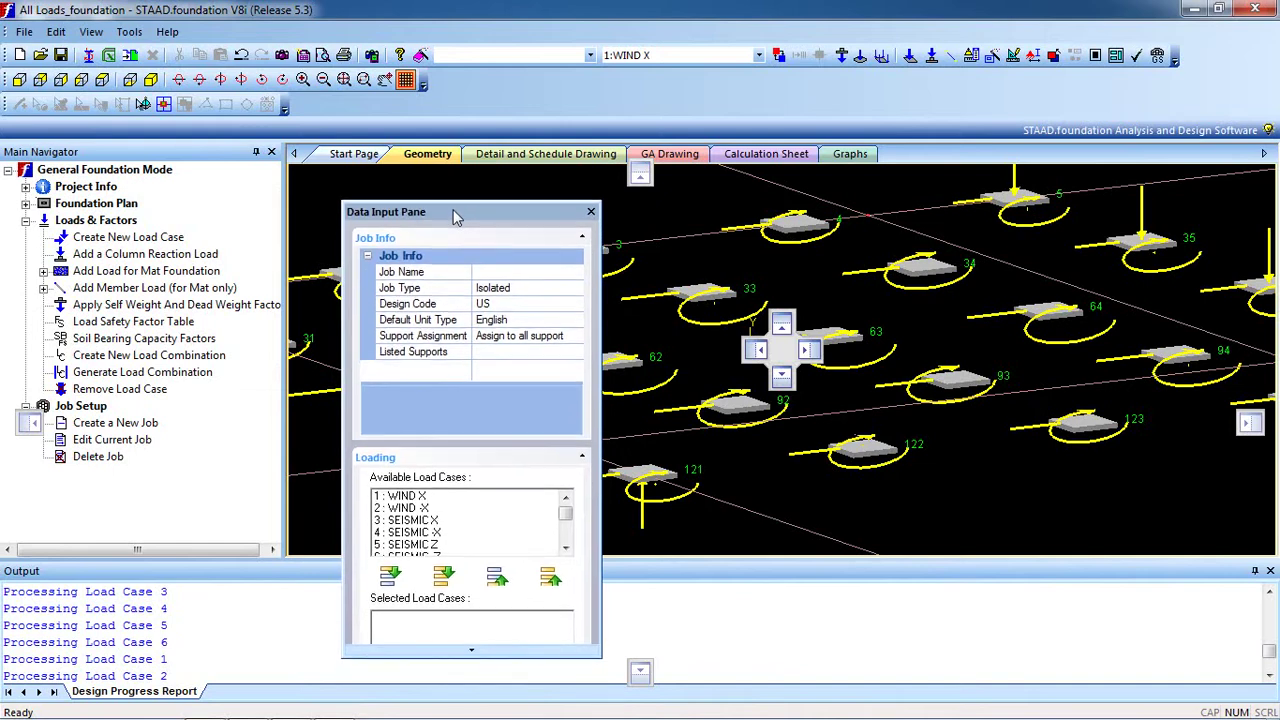
click(498, 275)
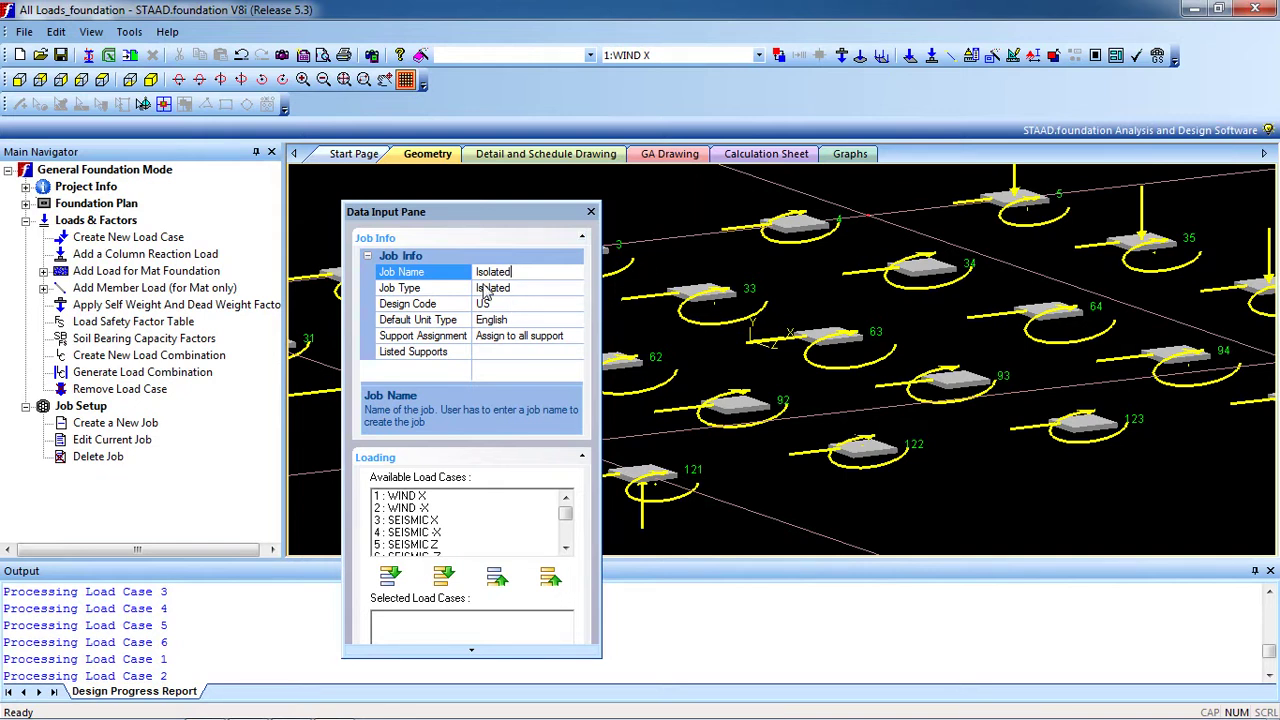
click(522, 291)
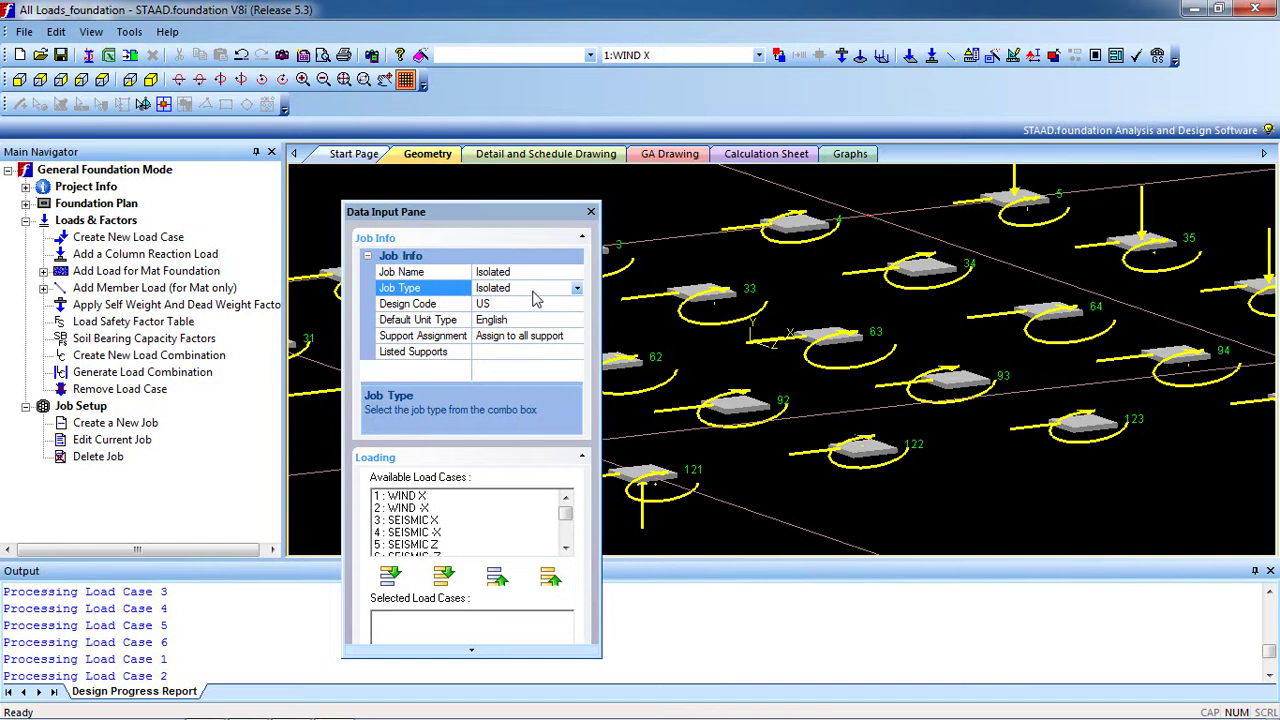
Keep the job type Isolated and set the design code to Indian
click(577, 290)
click(576, 294)
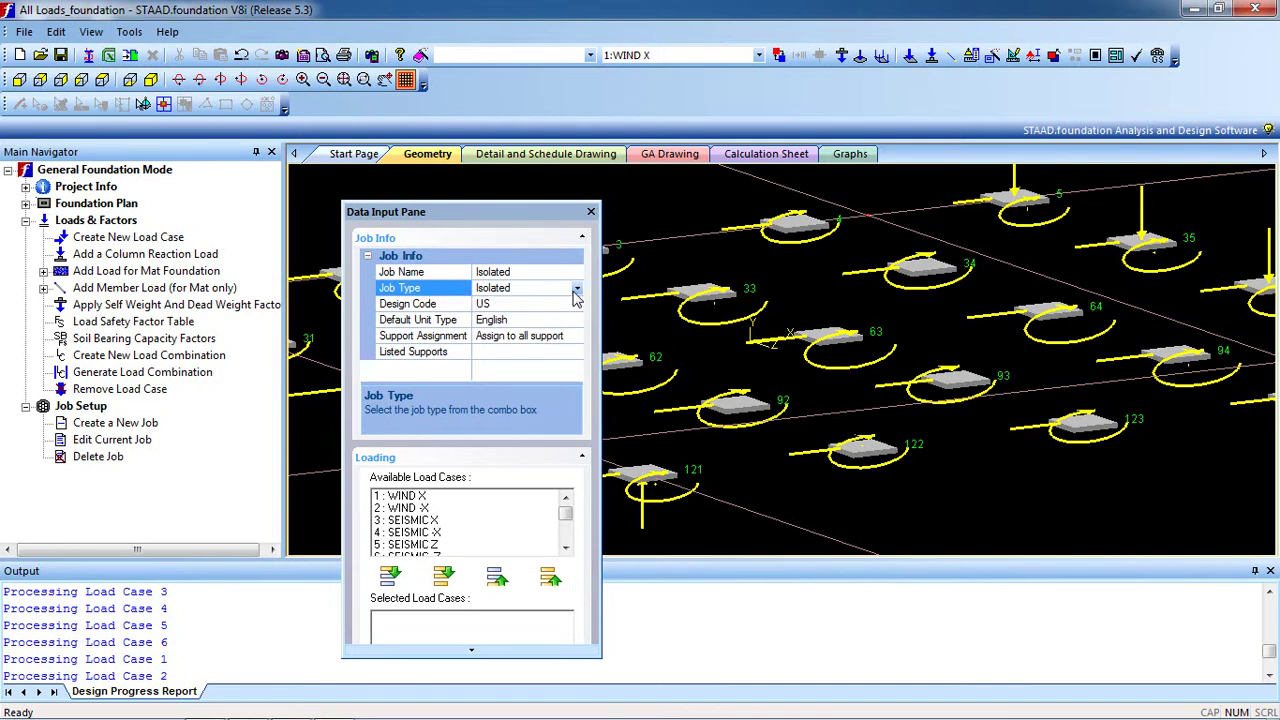
click(508, 305)
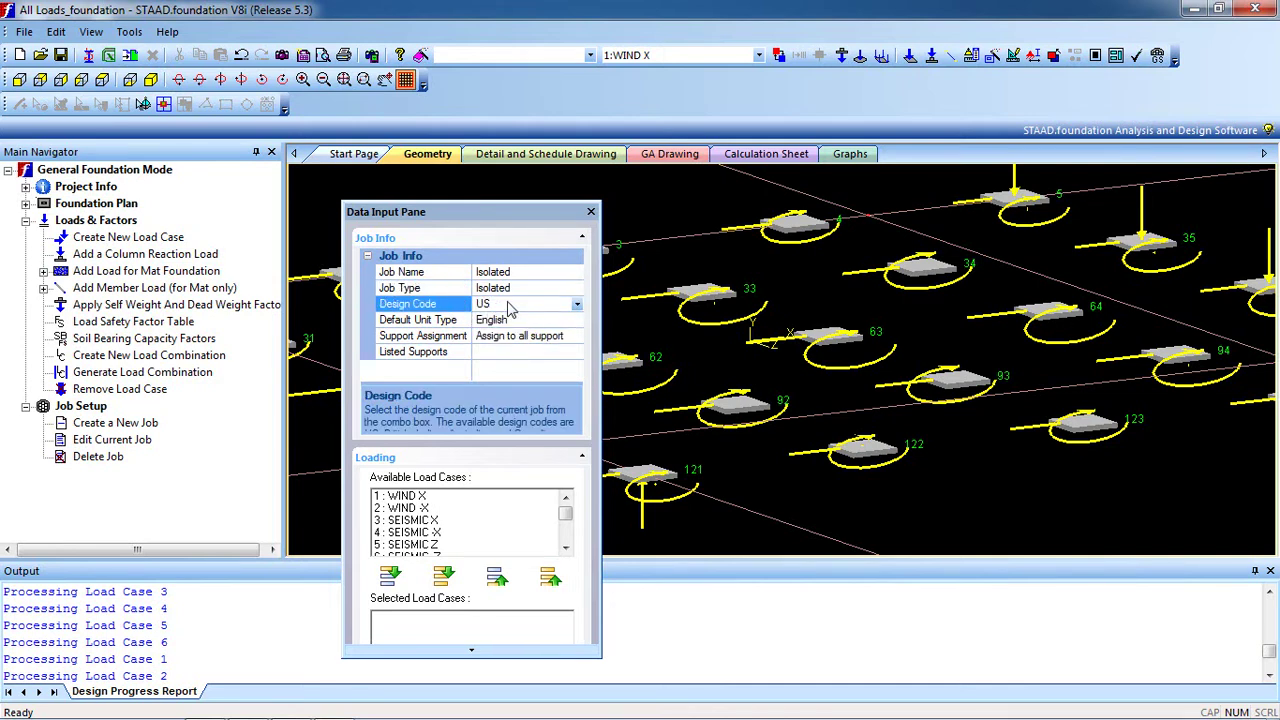
click(577, 303)
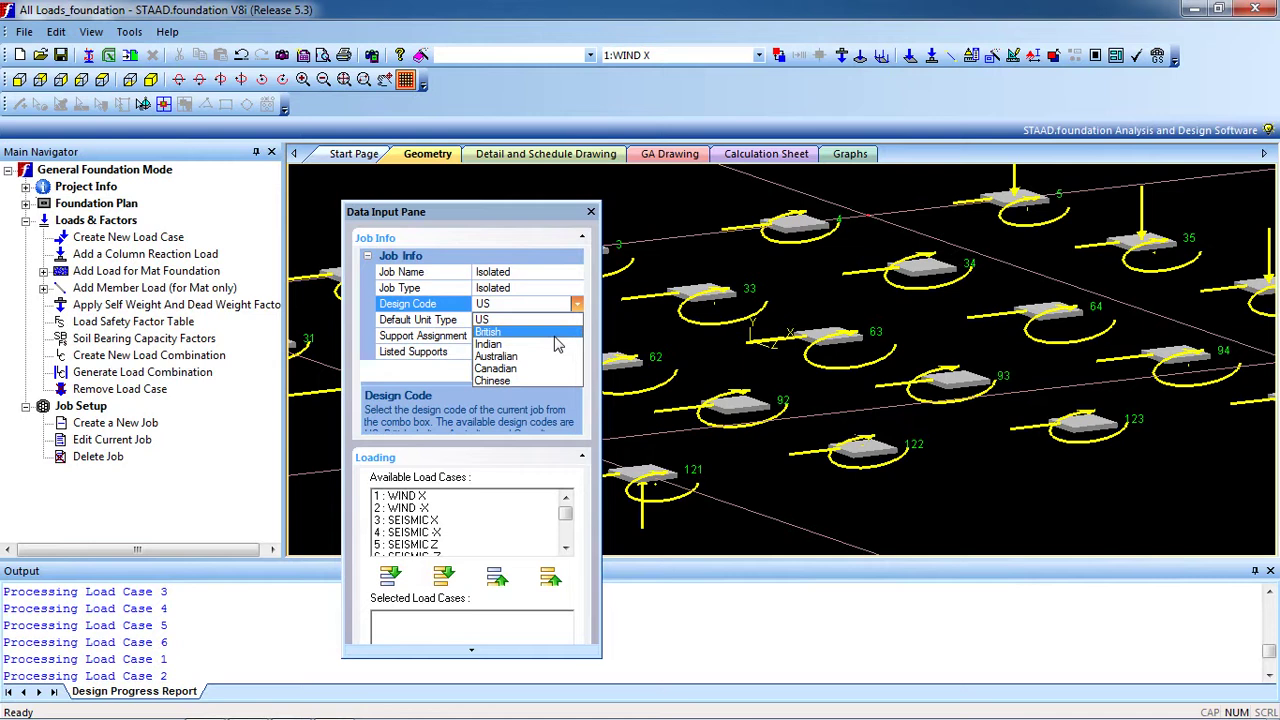
click(556, 344)
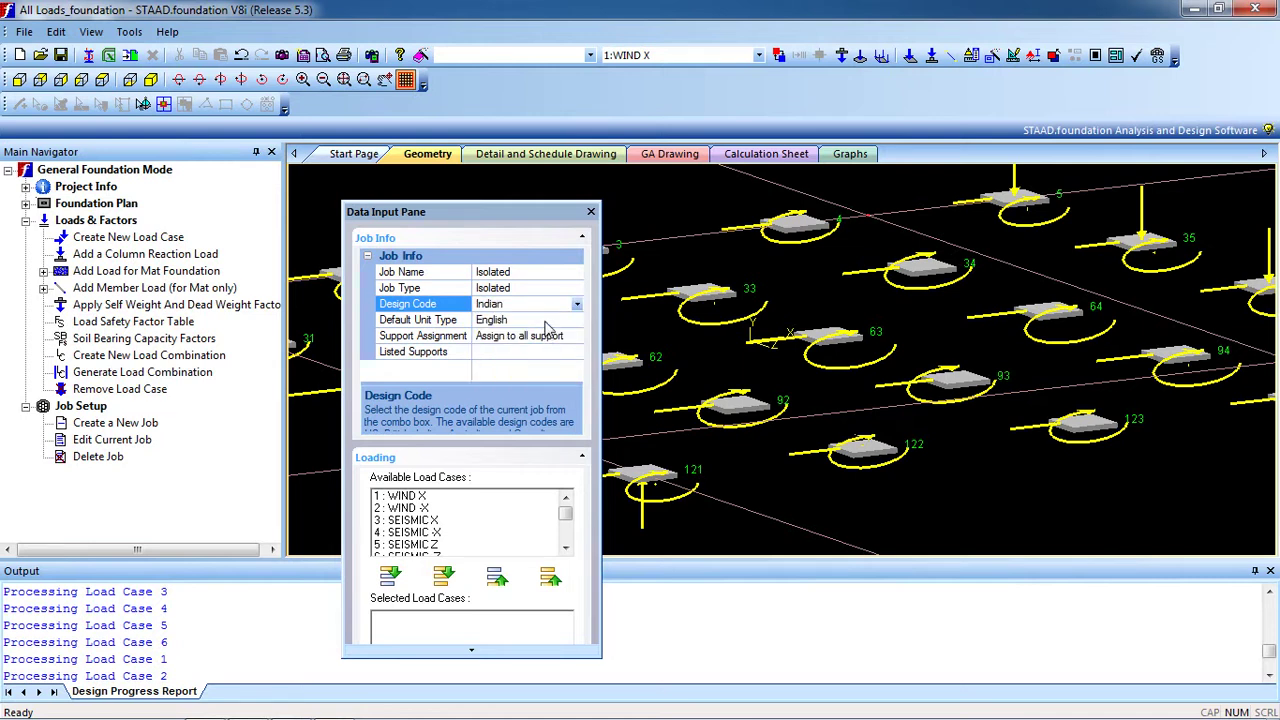
Set the default units to SI and assign the job to all supports
click(568, 321)
double_click(462, 322)
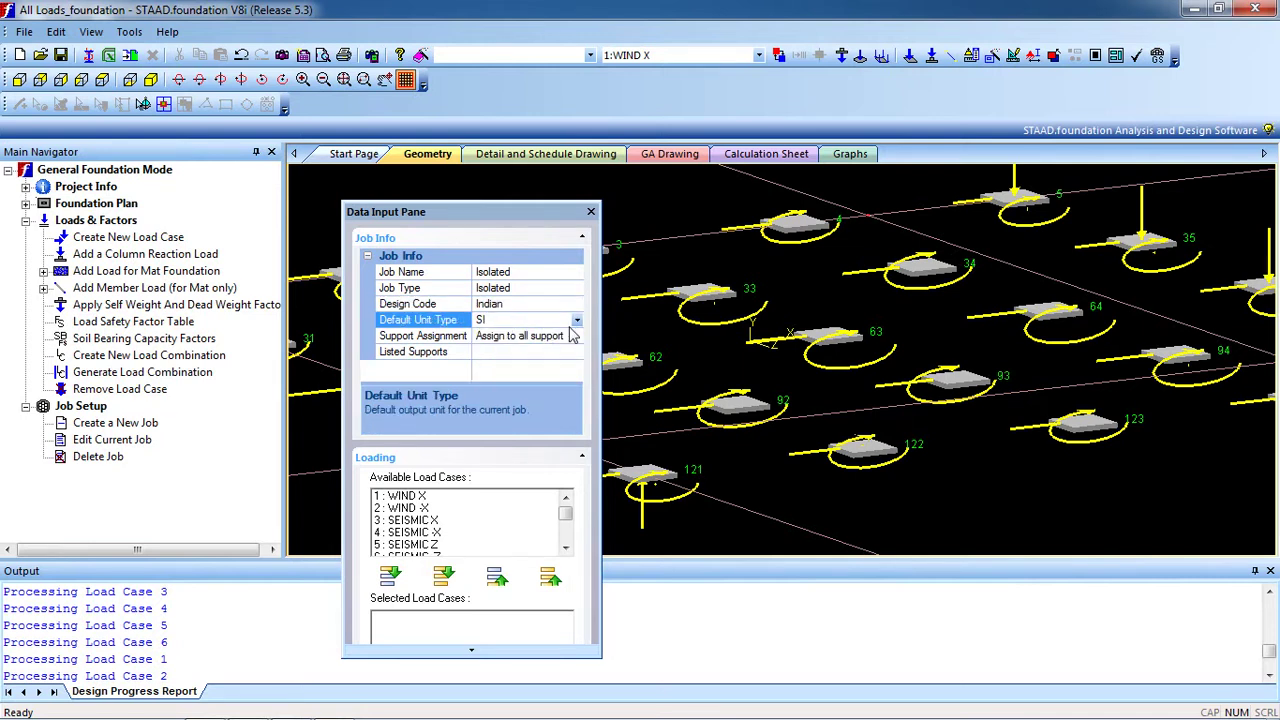
click(577, 320)
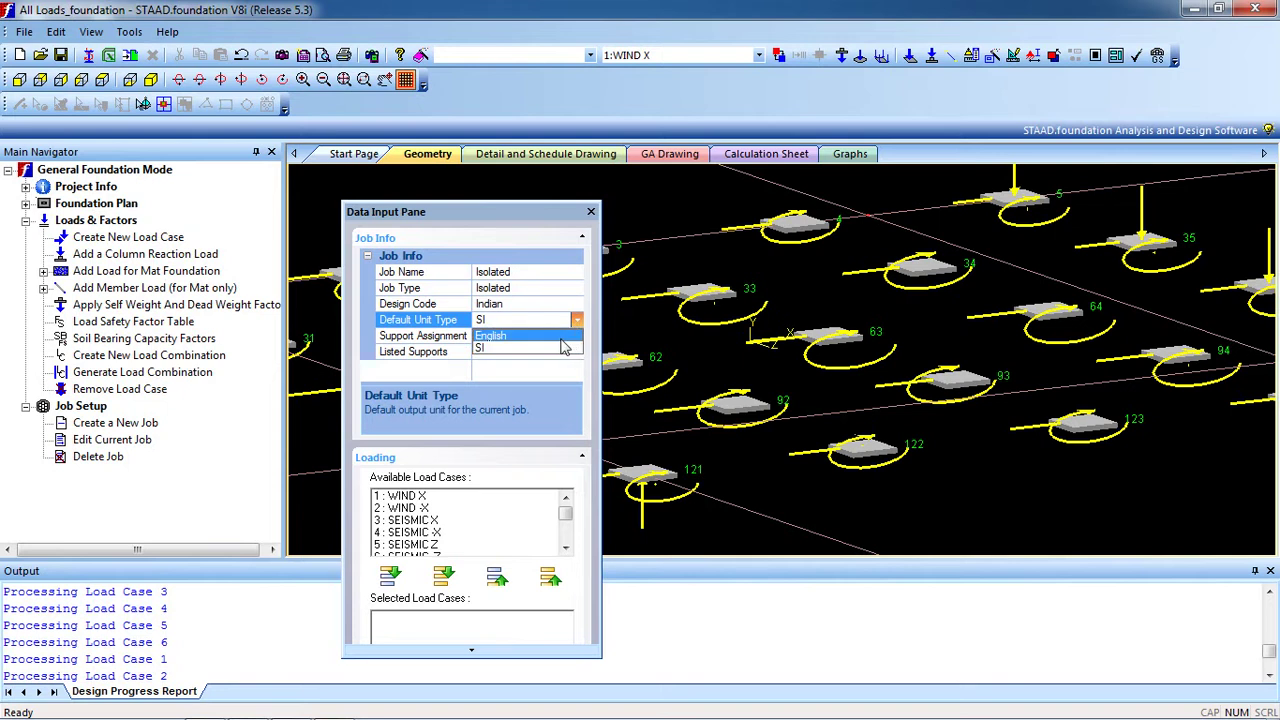
click(561, 348)
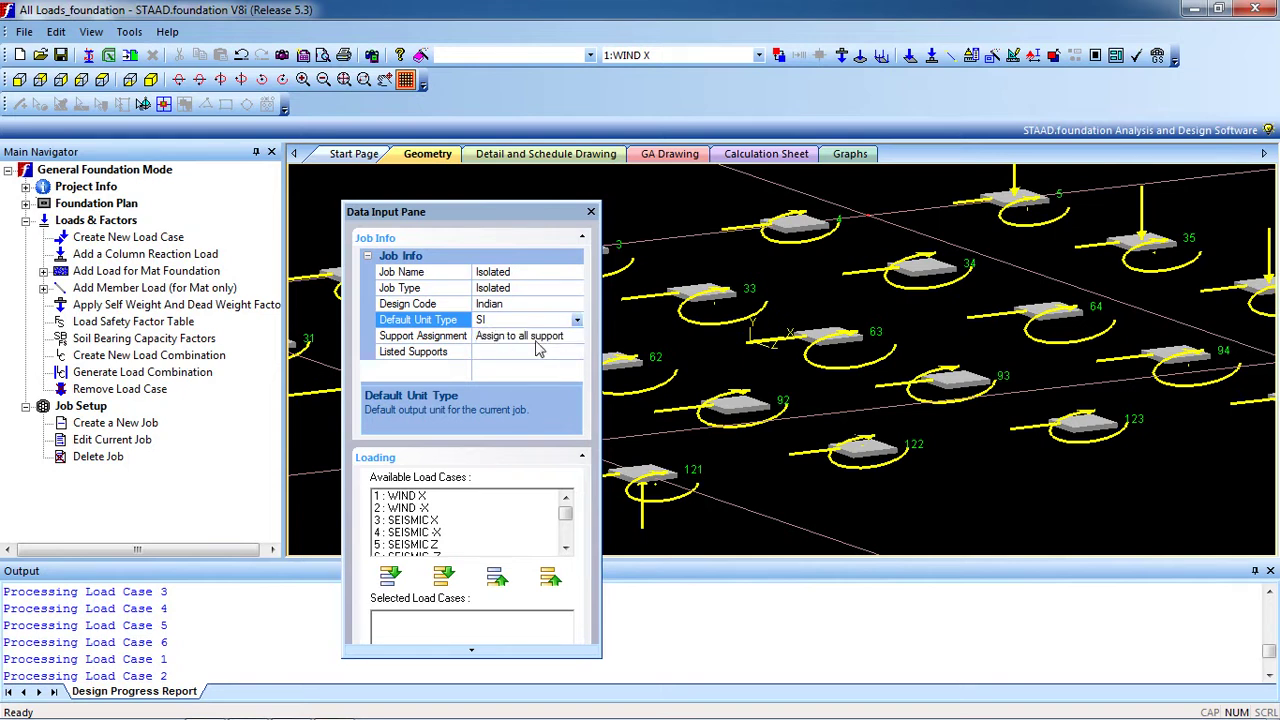
click(556, 341)
click(578, 338)
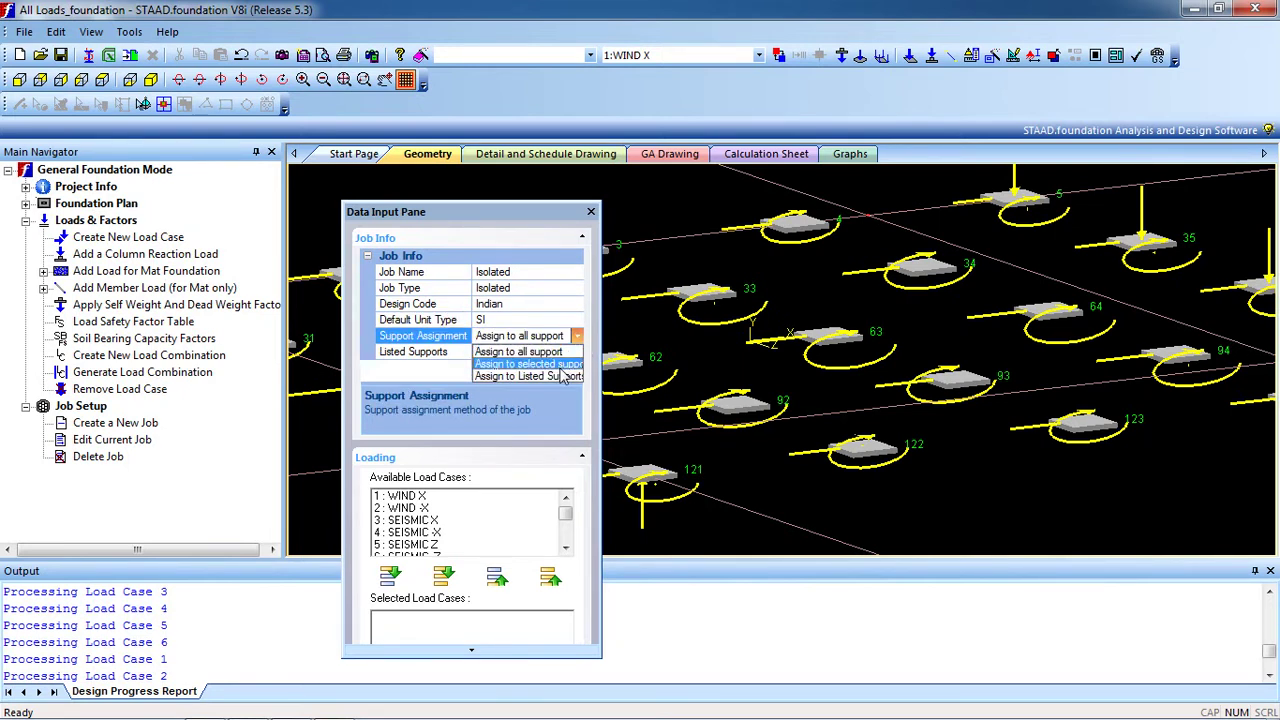
click(568, 356)
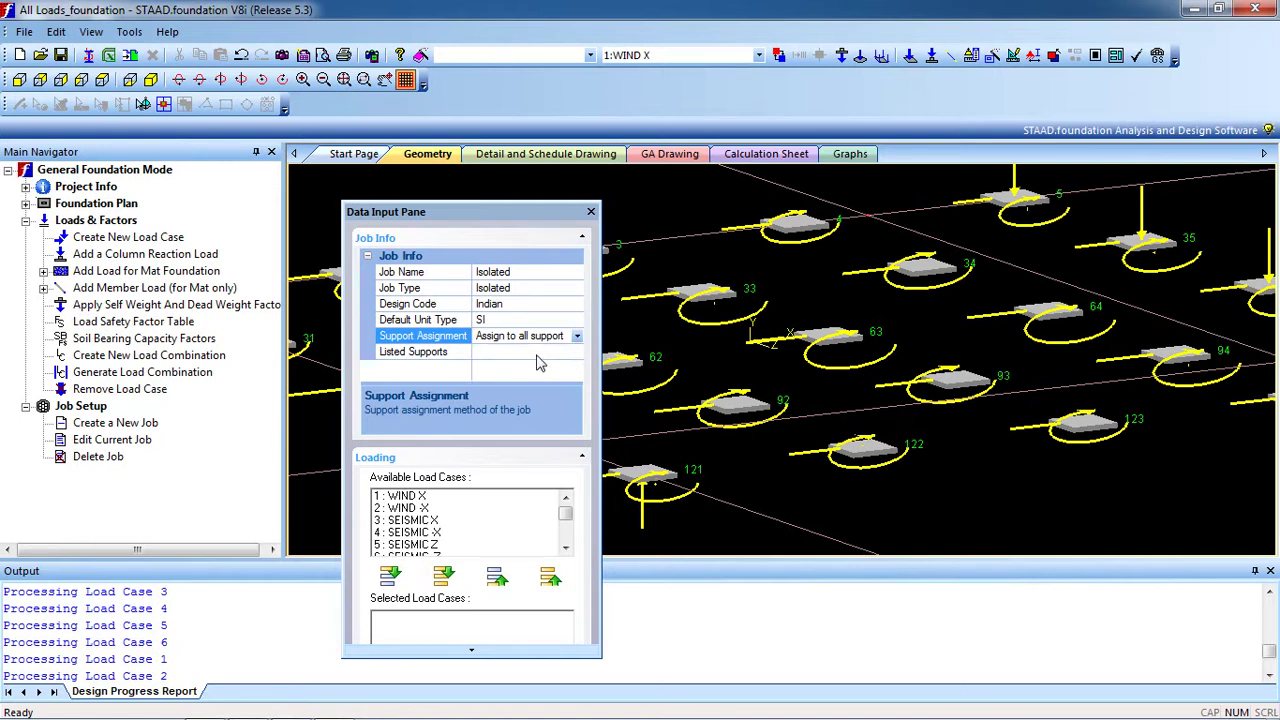
click(537, 354)
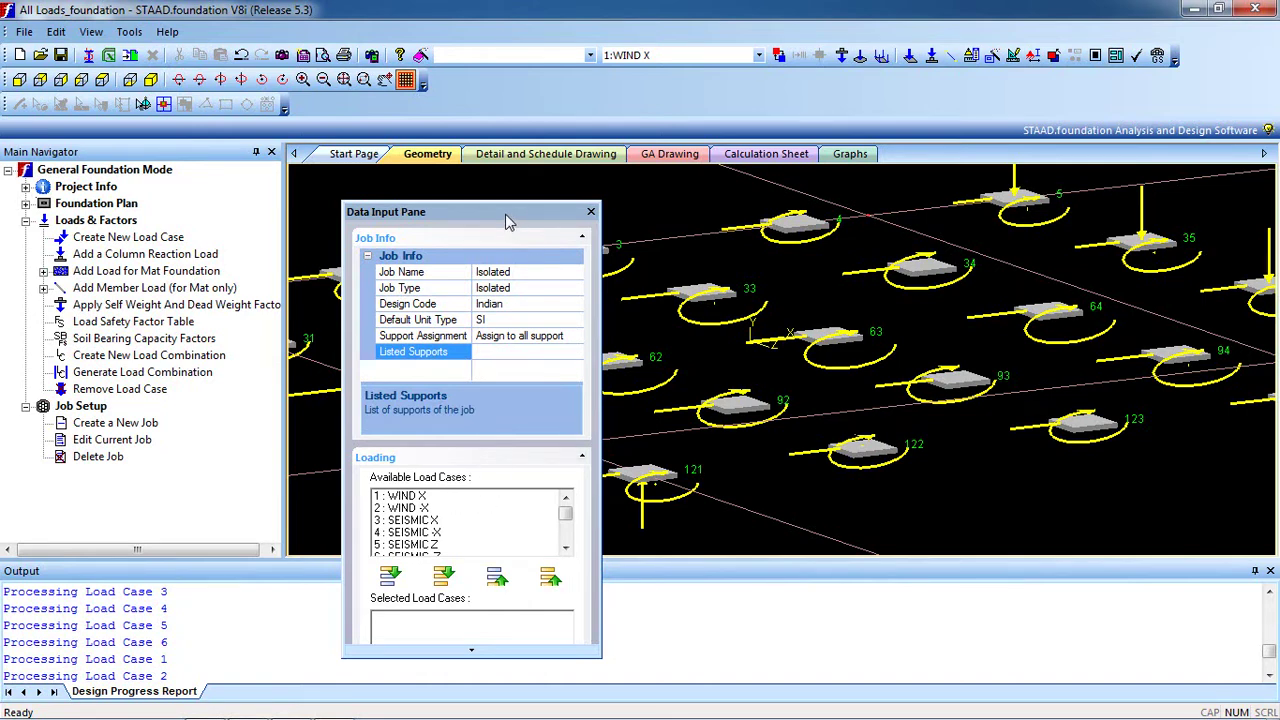
drag(506, 217, 493, 133)
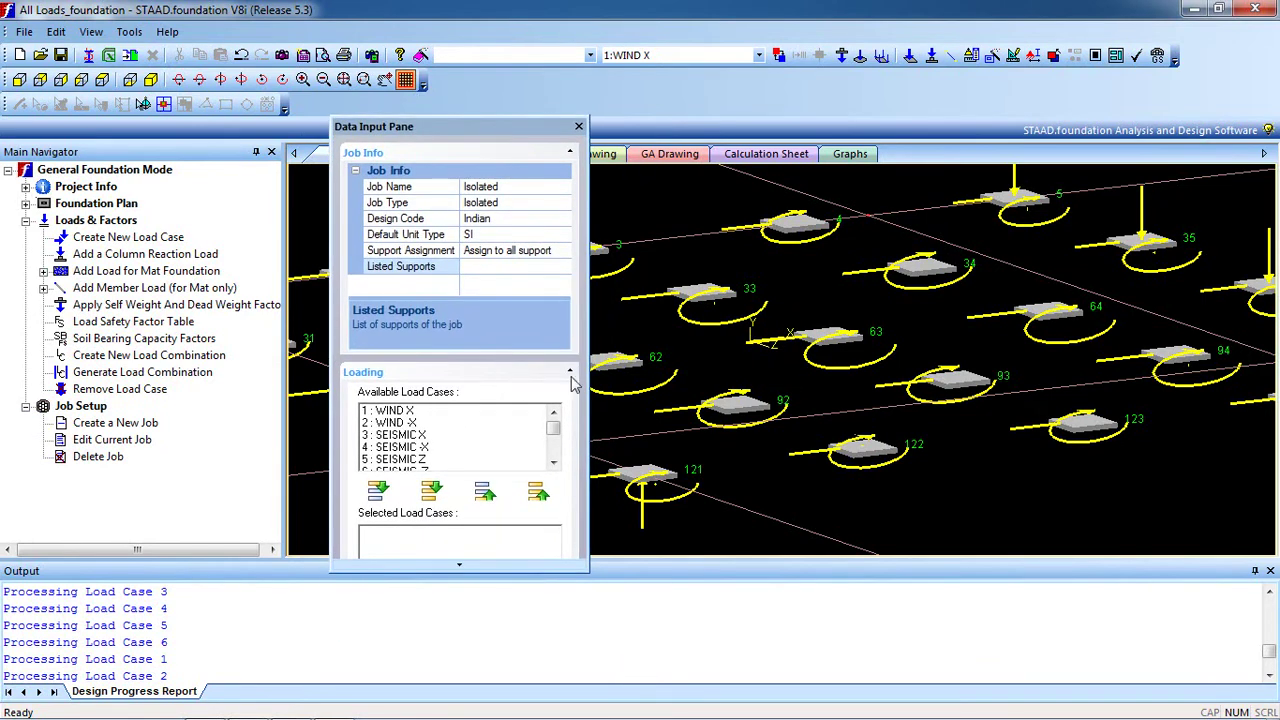
Select load combinations 101 through 204 in the Available Load Cases list
click(515, 568)
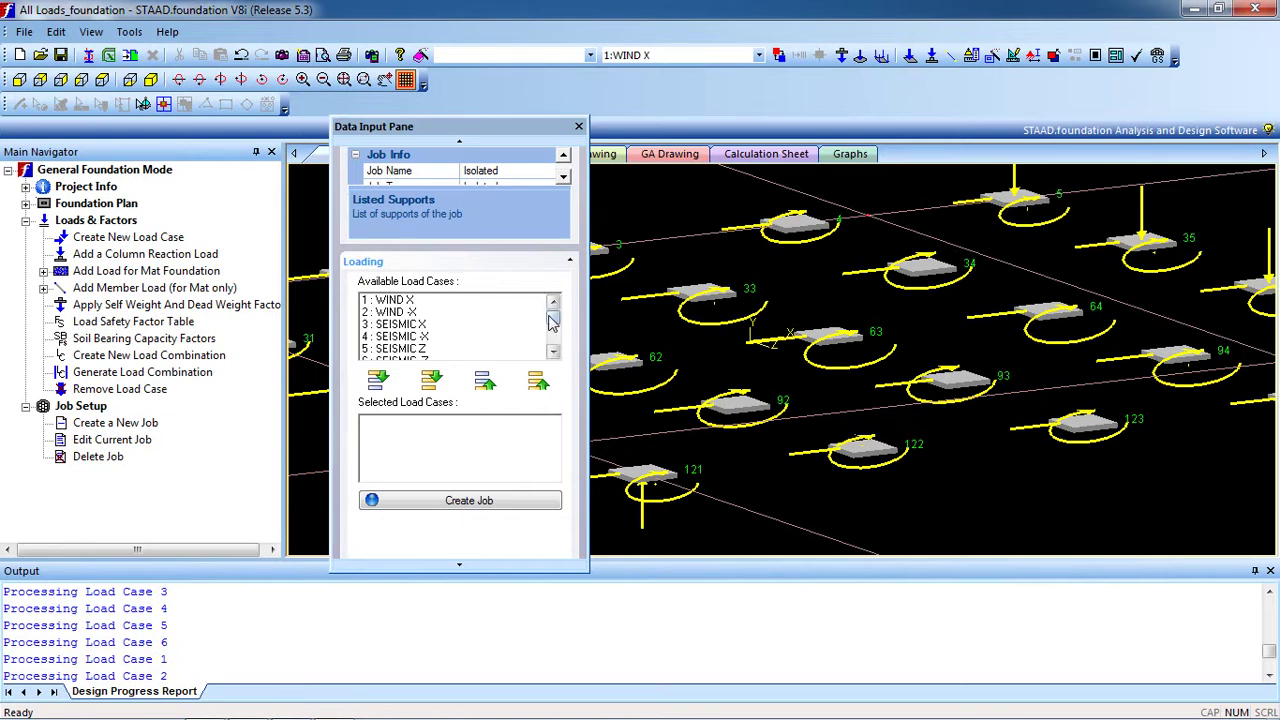
drag(552, 320, 553, 338)
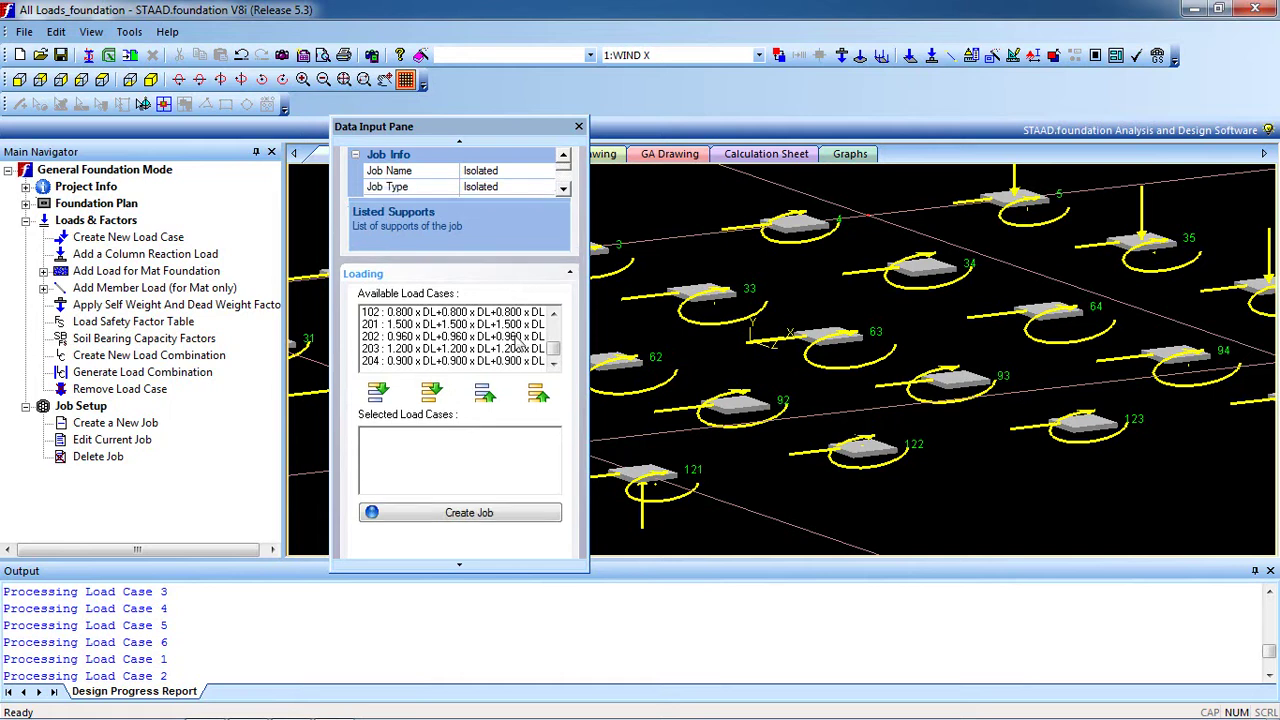
click(554, 314)
click(554, 314)
click(554, 314)
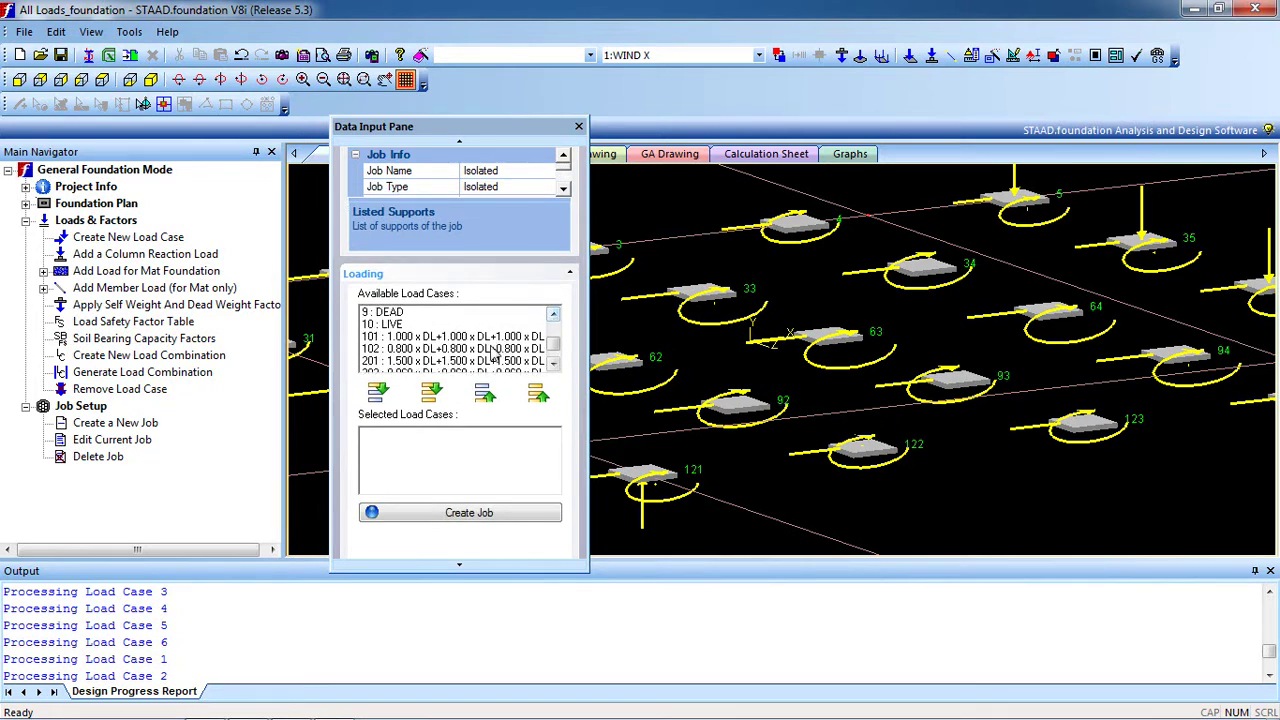
click(493, 338)
drag(494, 351, 495, 372)
scroll(495, 355, down, 1)
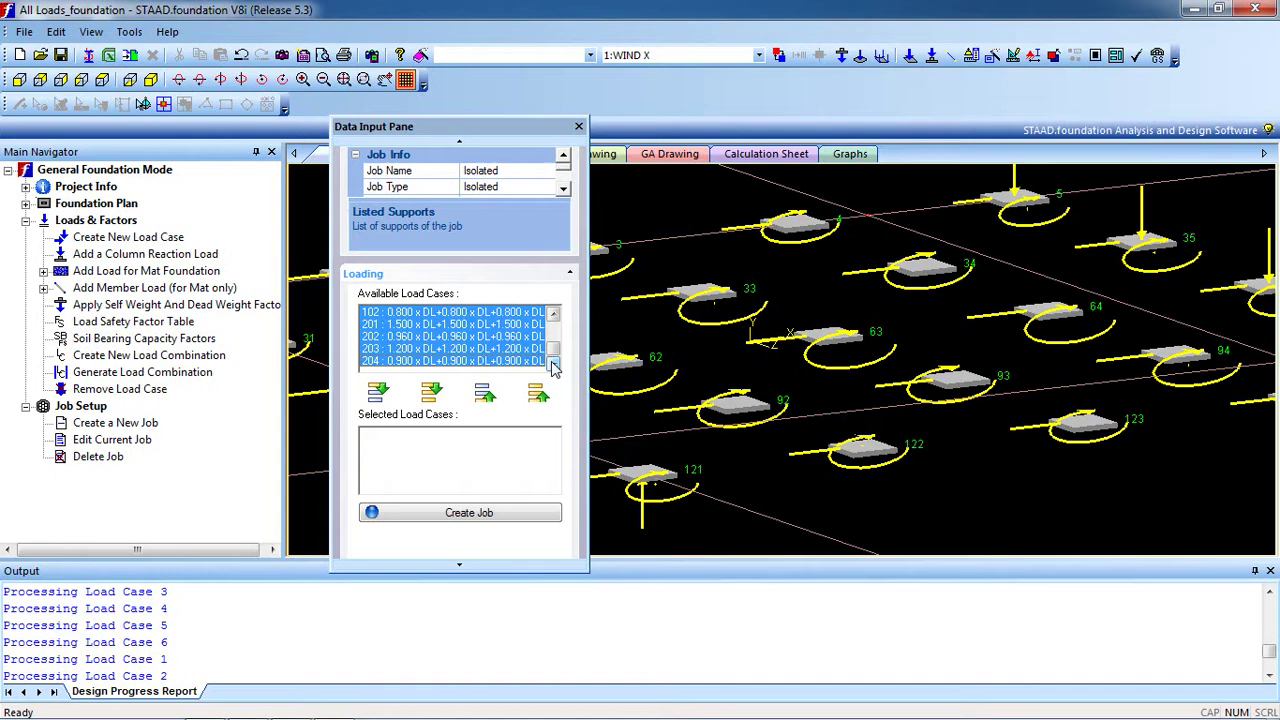
Add the selected combinations 101–204 to the job's Selected Load Cases
click(553, 314)
click(553, 314)
click(553, 314)
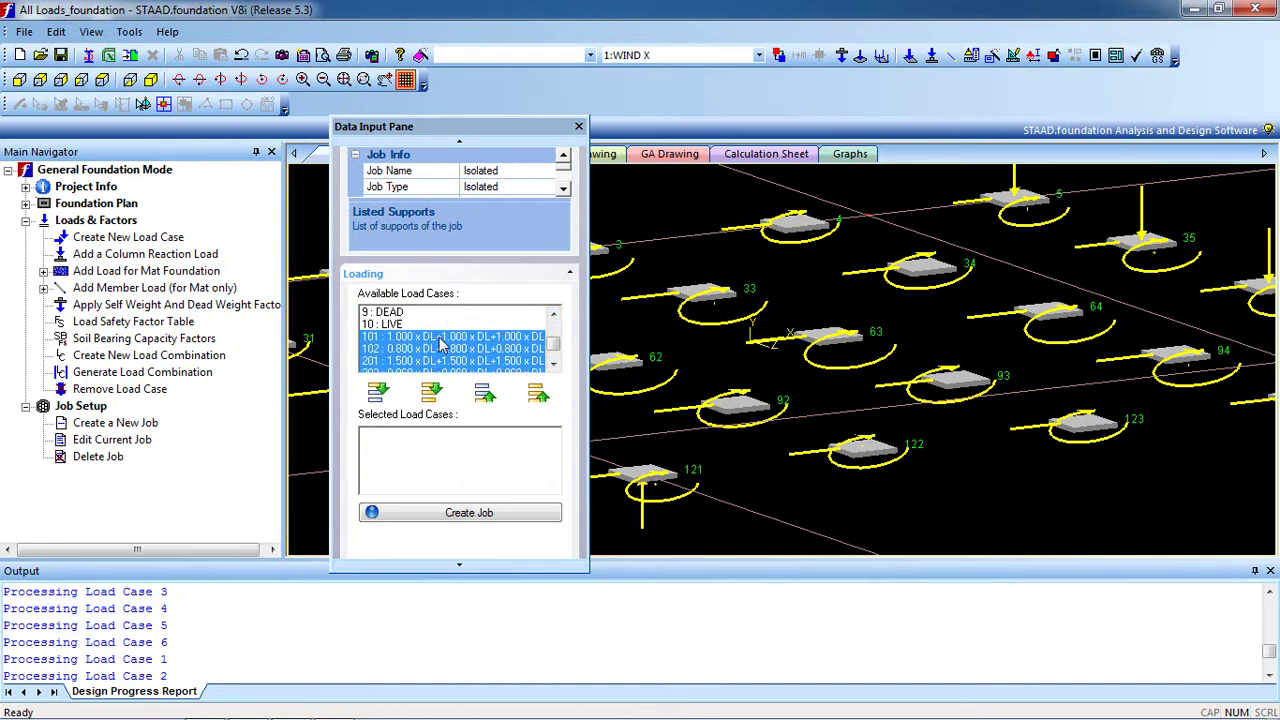
click(377, 393)
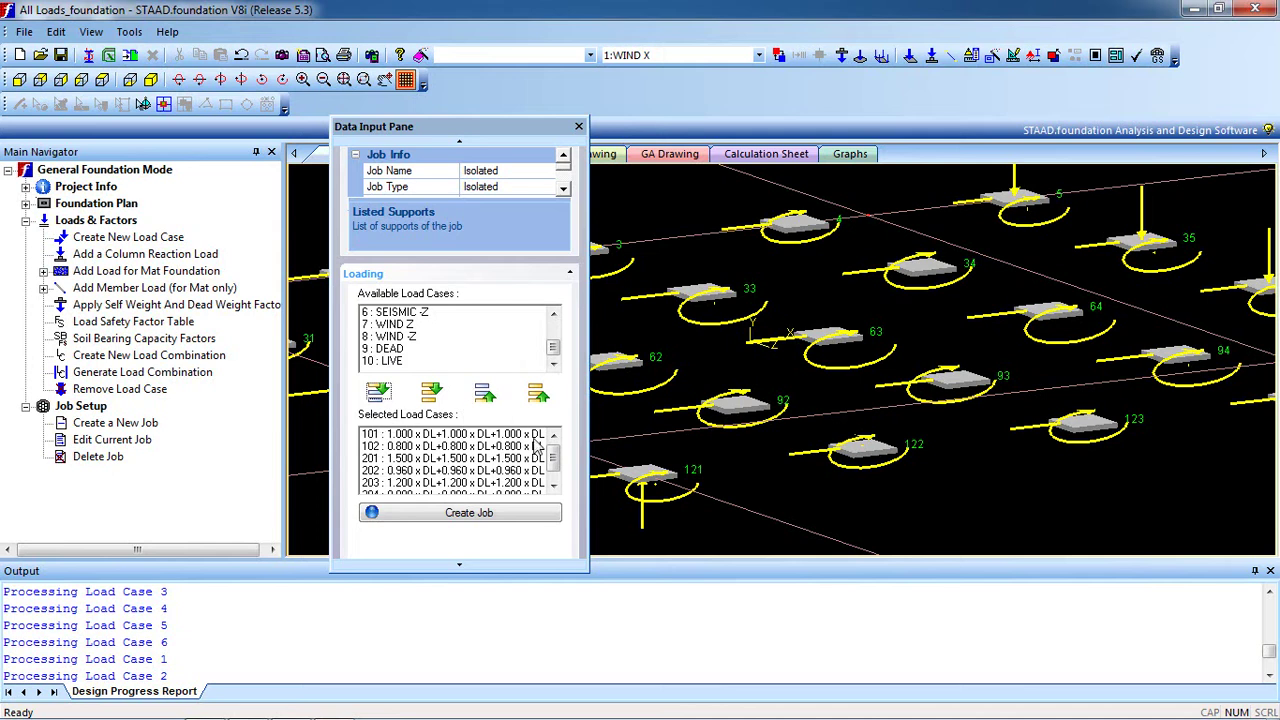
click(506, 566)
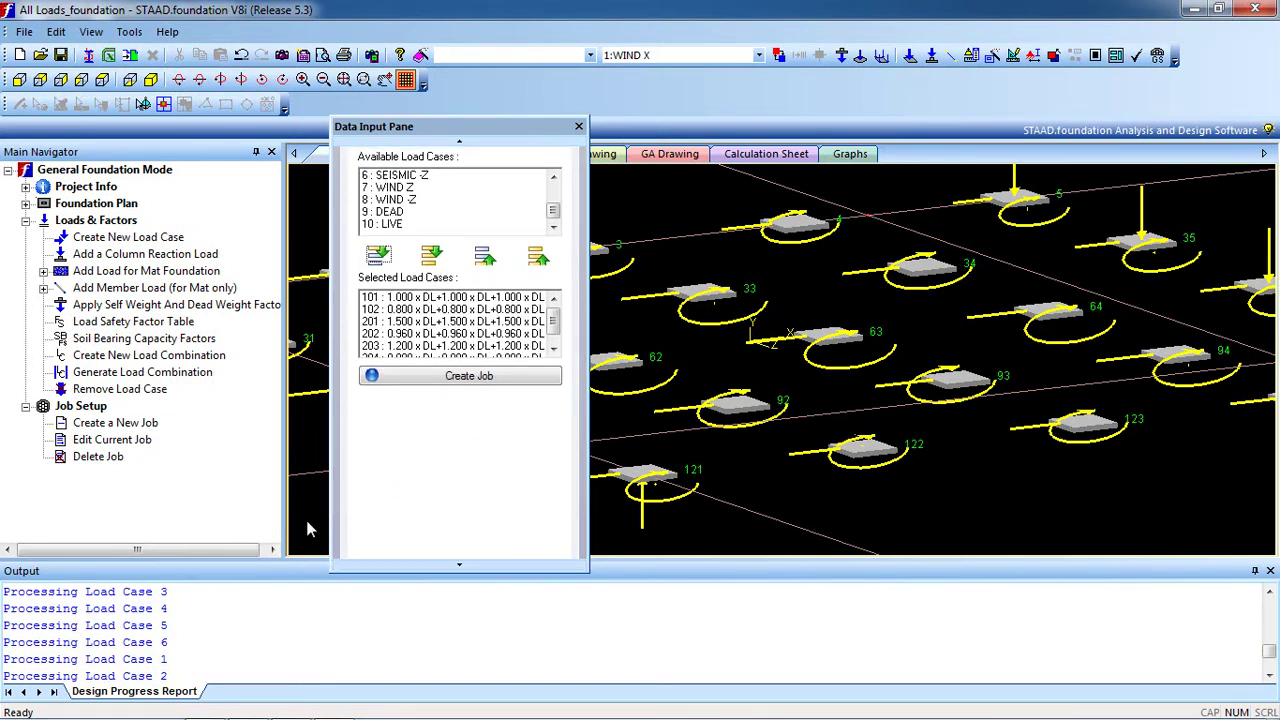
Create the Isolated Footing Job and expand its Design Parameters categories in the Main Navigator
click(482, 379)
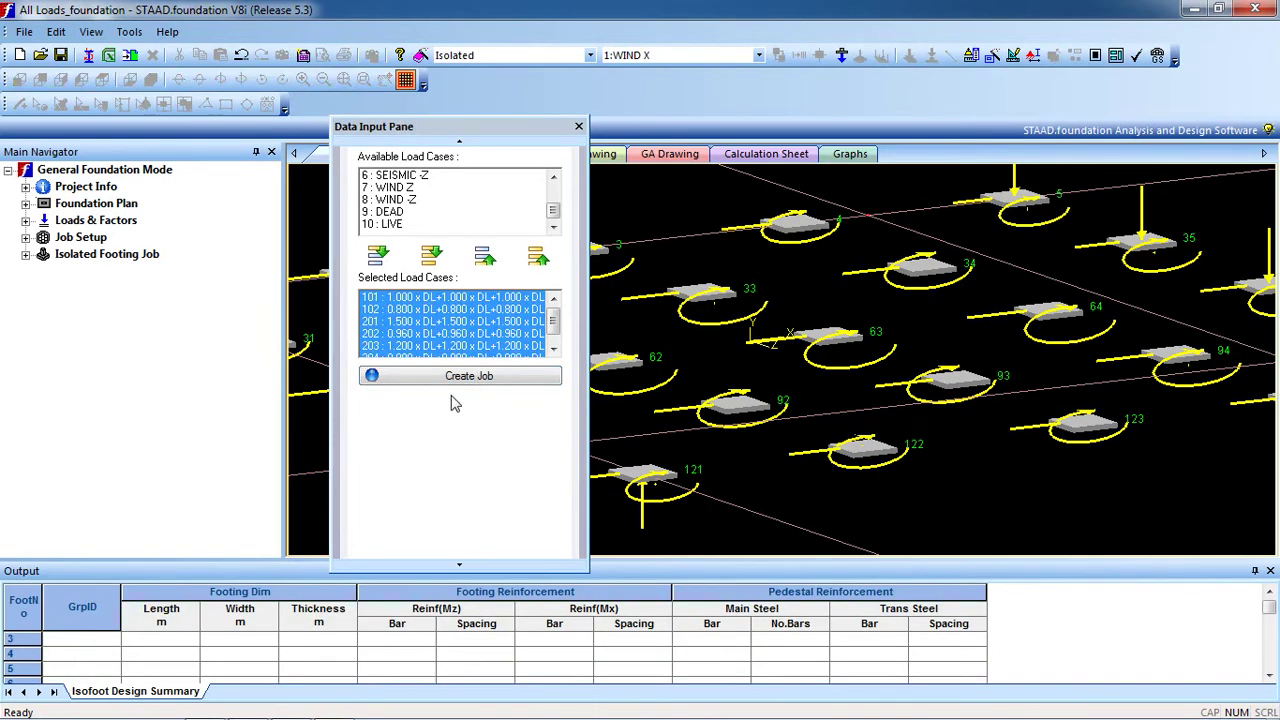
drag(409, 130, 997, 287)
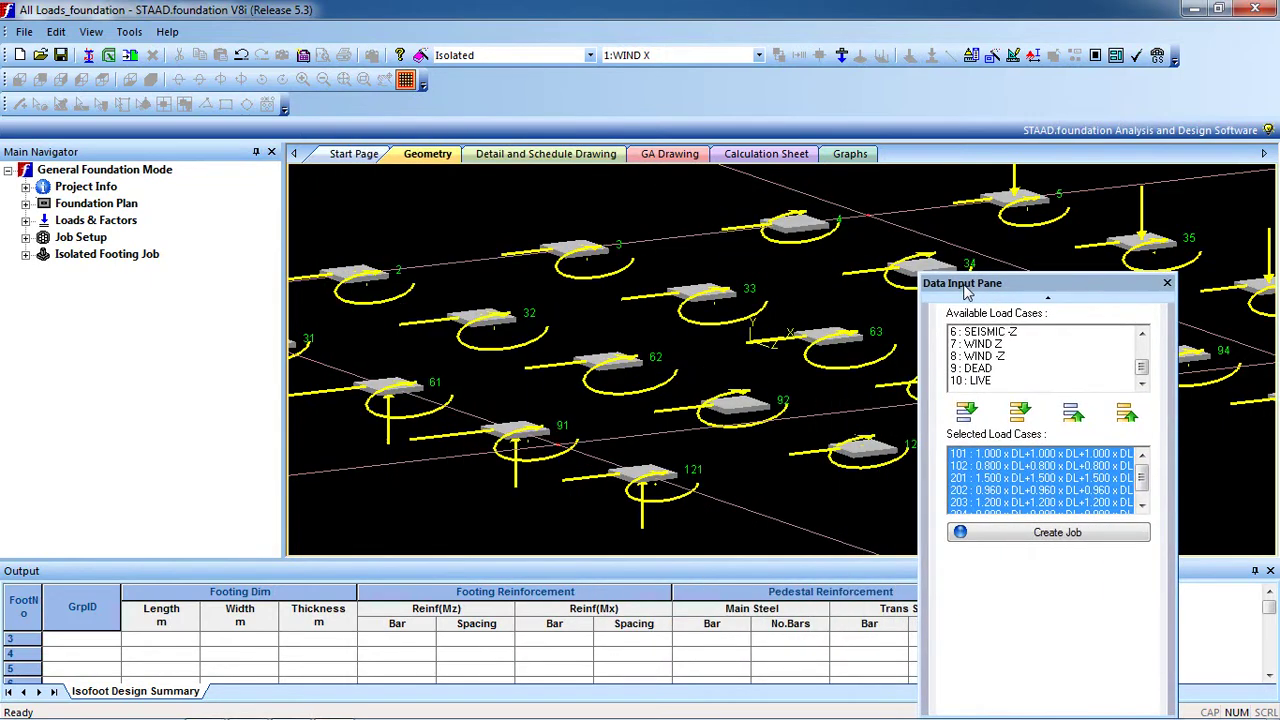
click(78, 256)
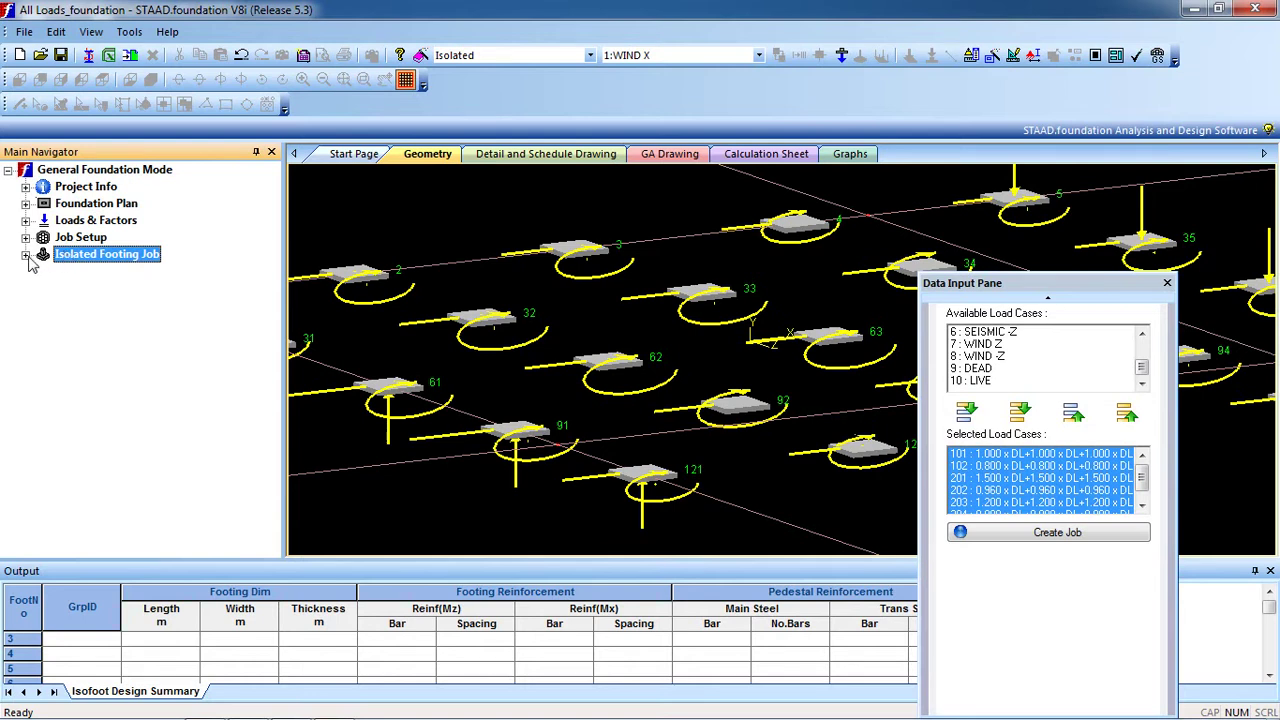
click(25, 254)
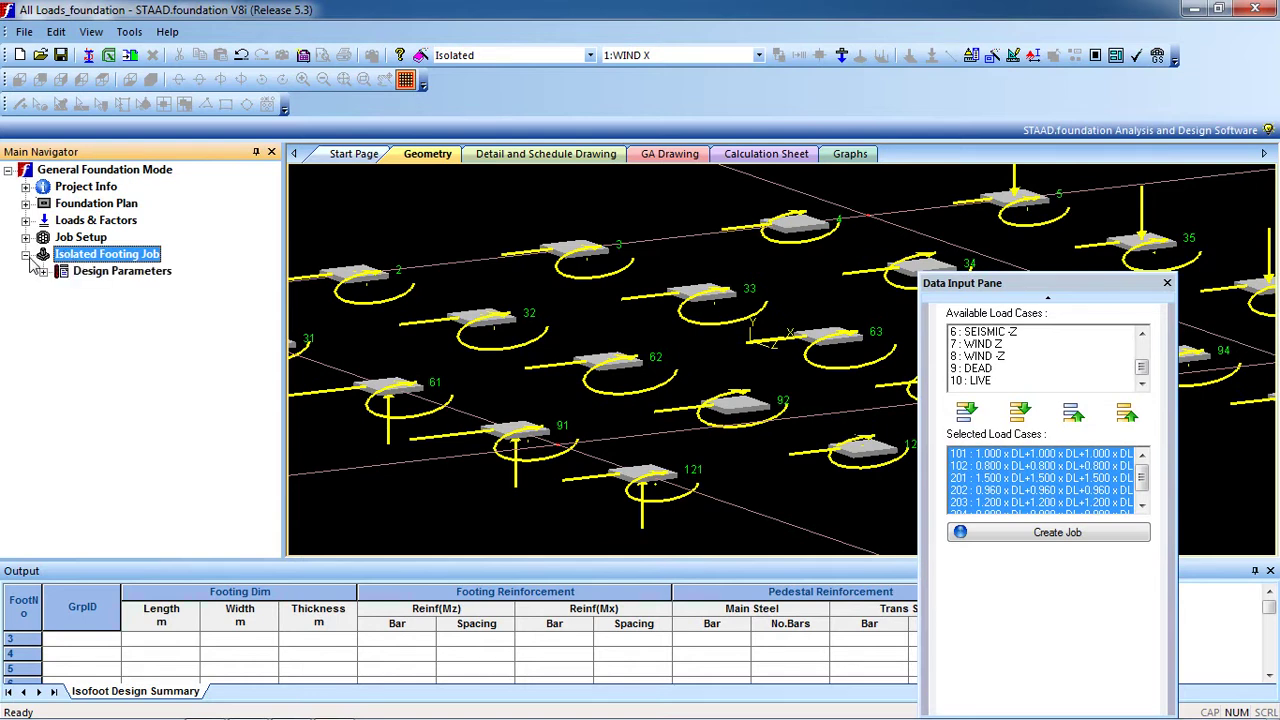
click(112, 276)
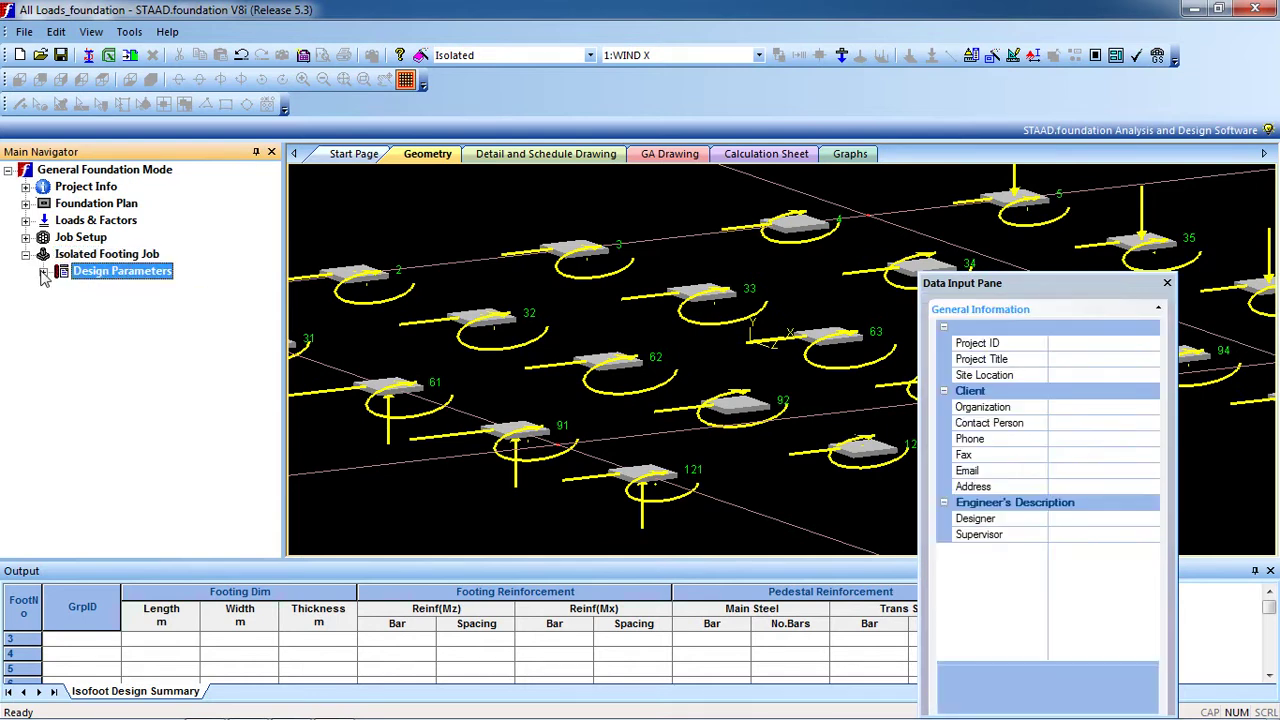
click(43, 271)
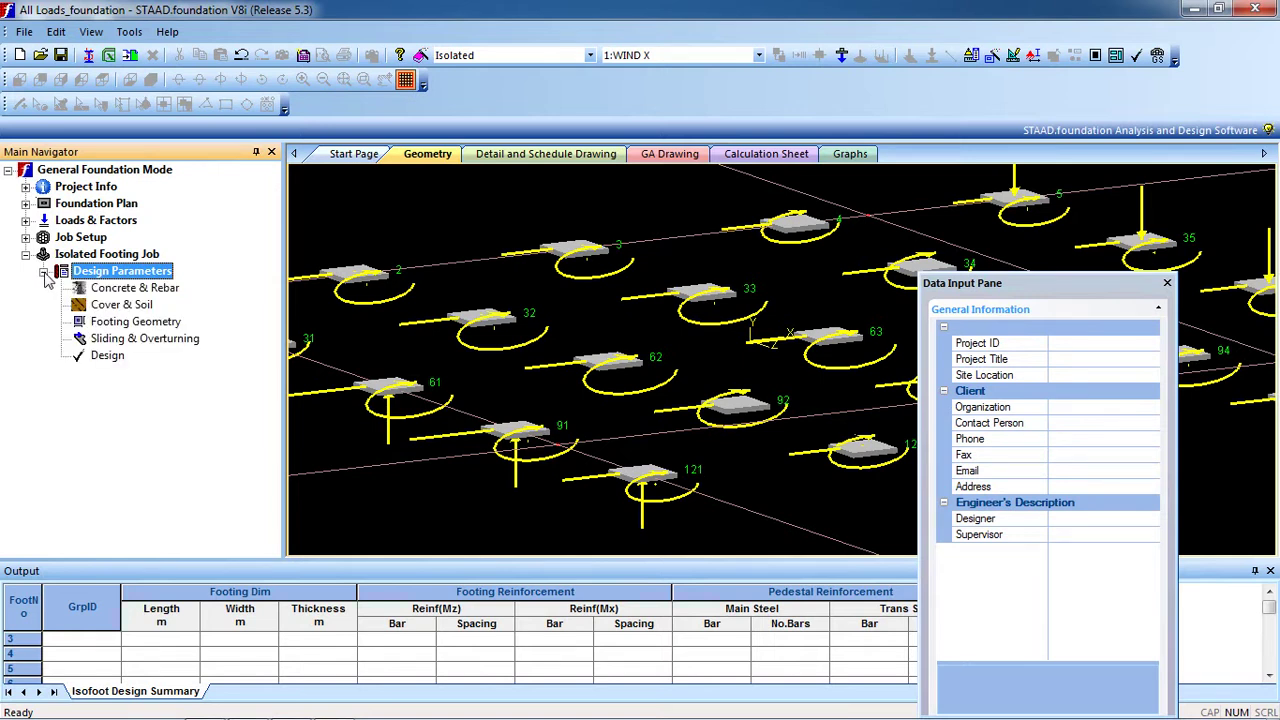
Set the strength of concrete to 20 N/mm2 in the Concrete and Rebar parameters
click(130, 290)
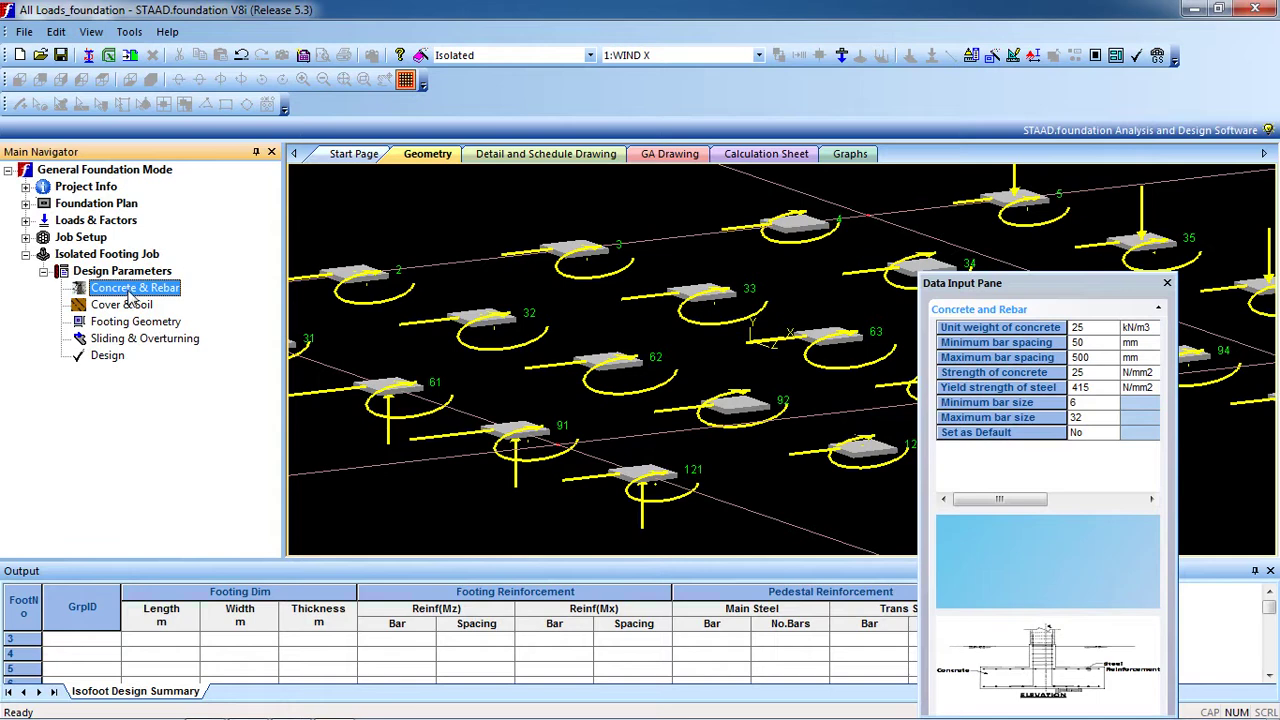
drag(957, 288, 630, 198)
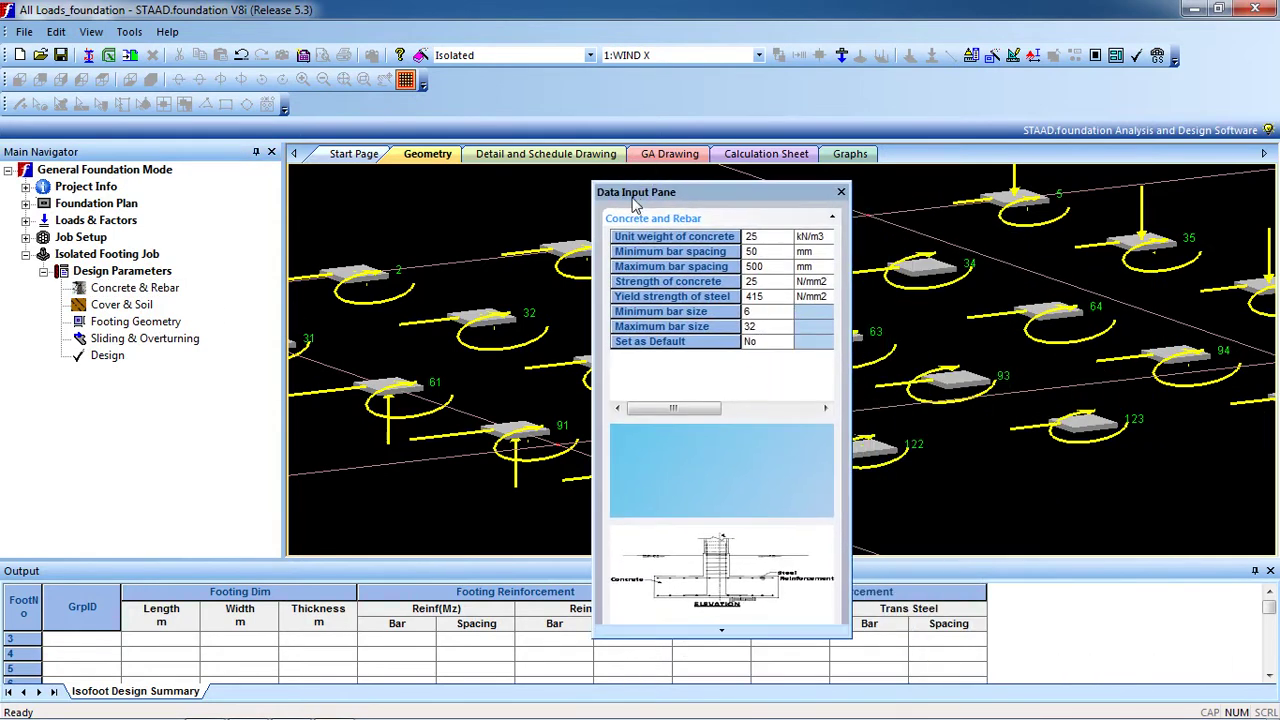
click(762, 251)
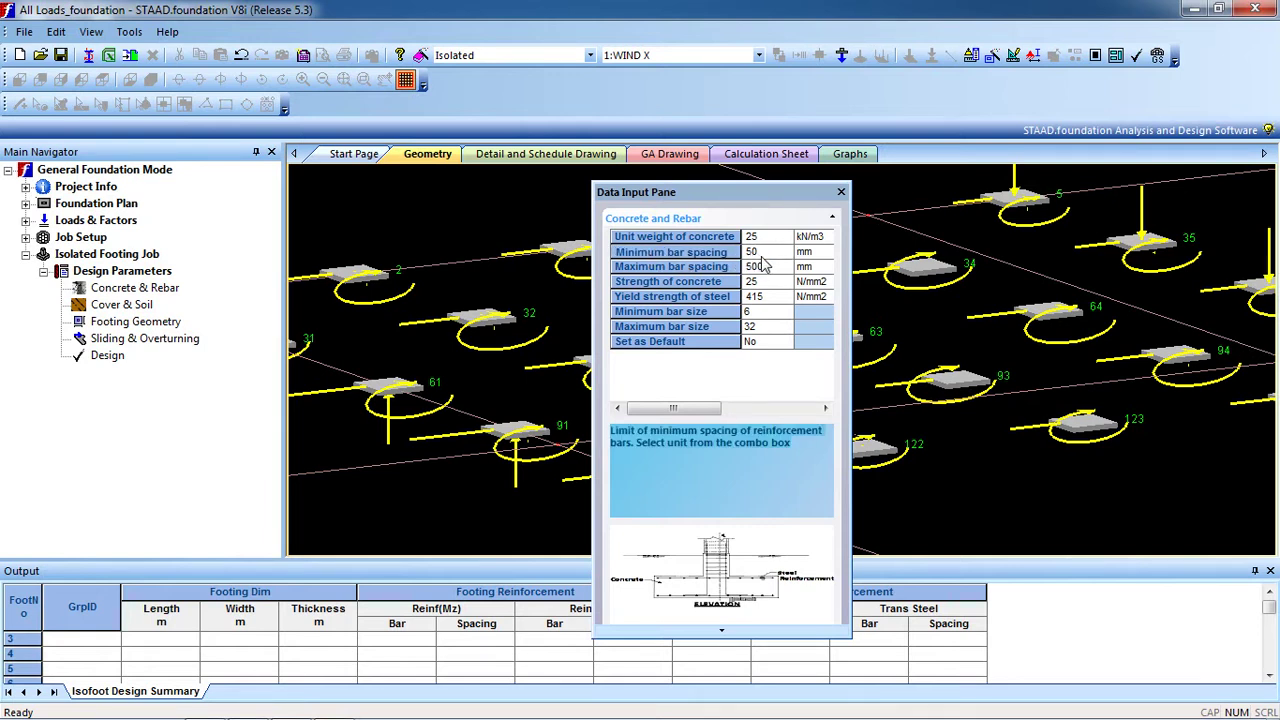
click(769, 268)
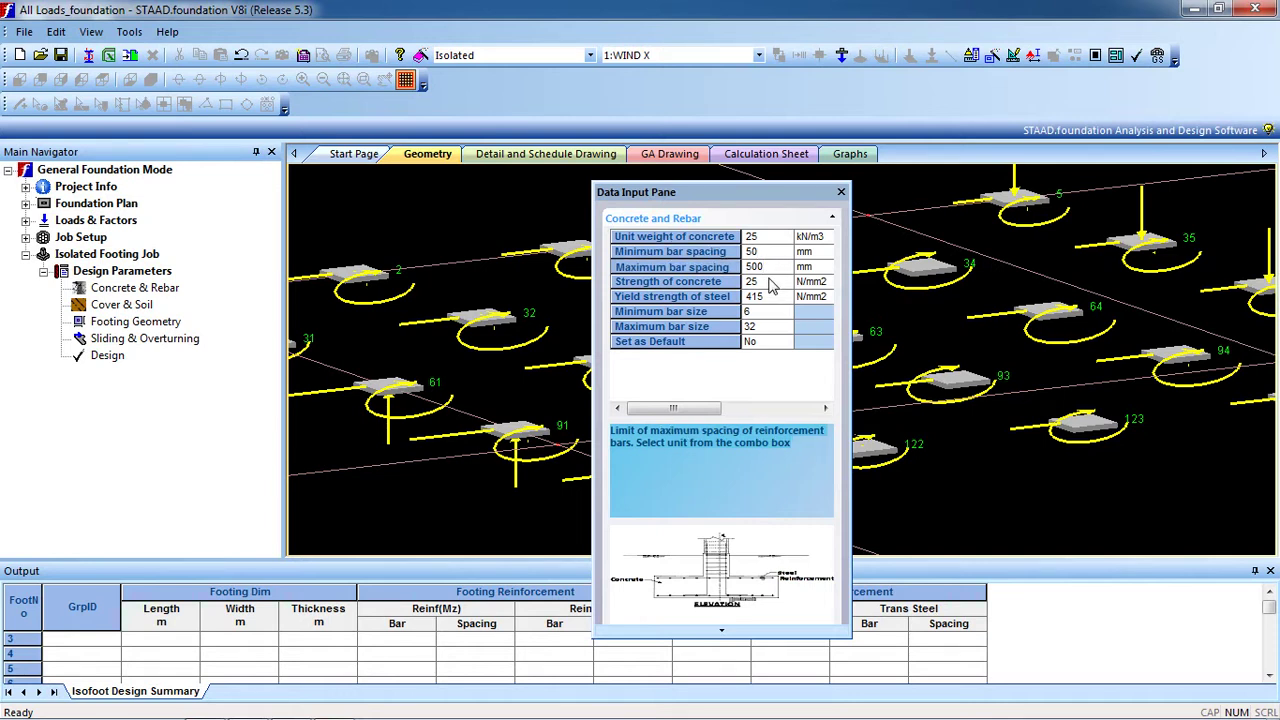
click(771, 284)
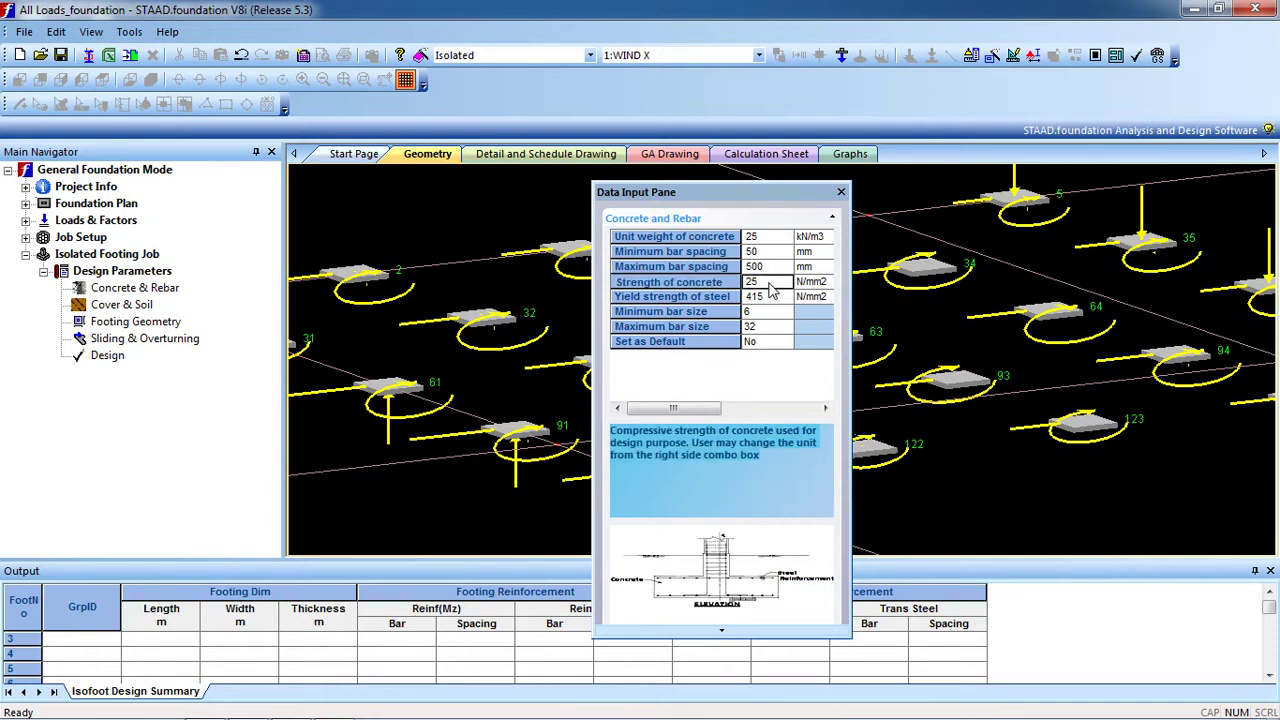
key(BackSpace)
click(771, 298)
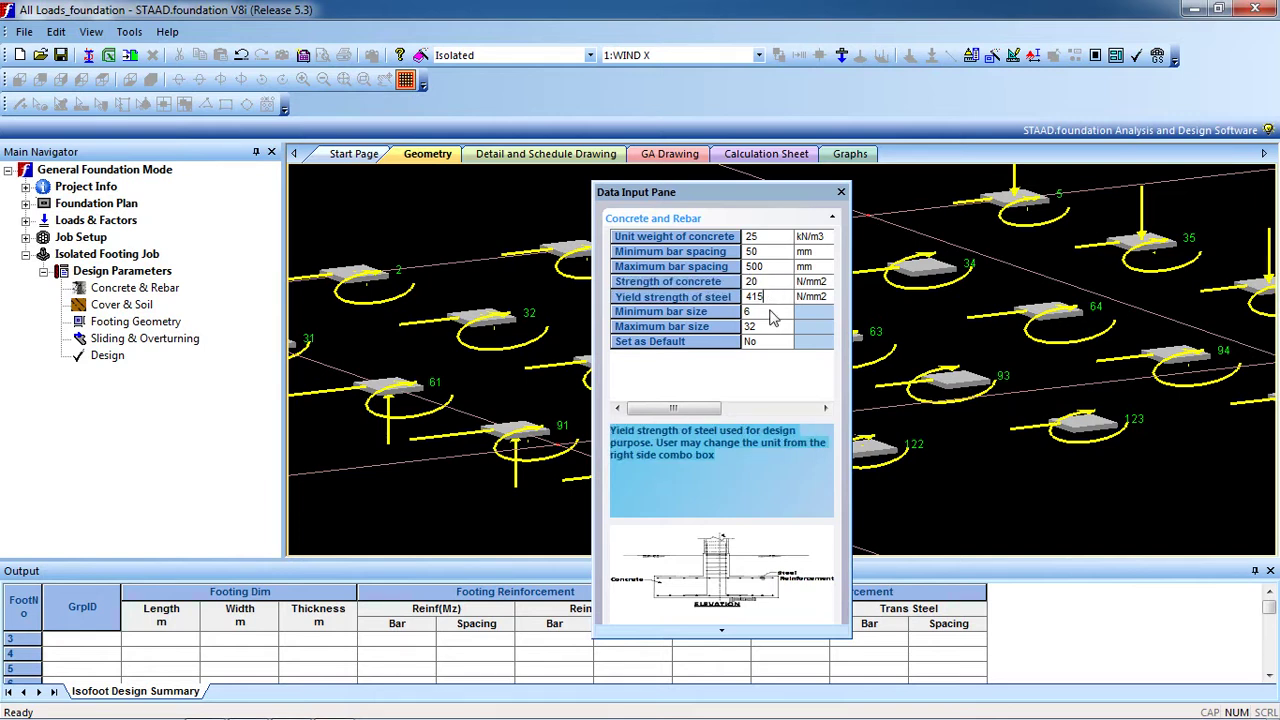
Set the minimum bar size to 8 and the maximum bar size to 25
click(772, 313)
click(771, 316)
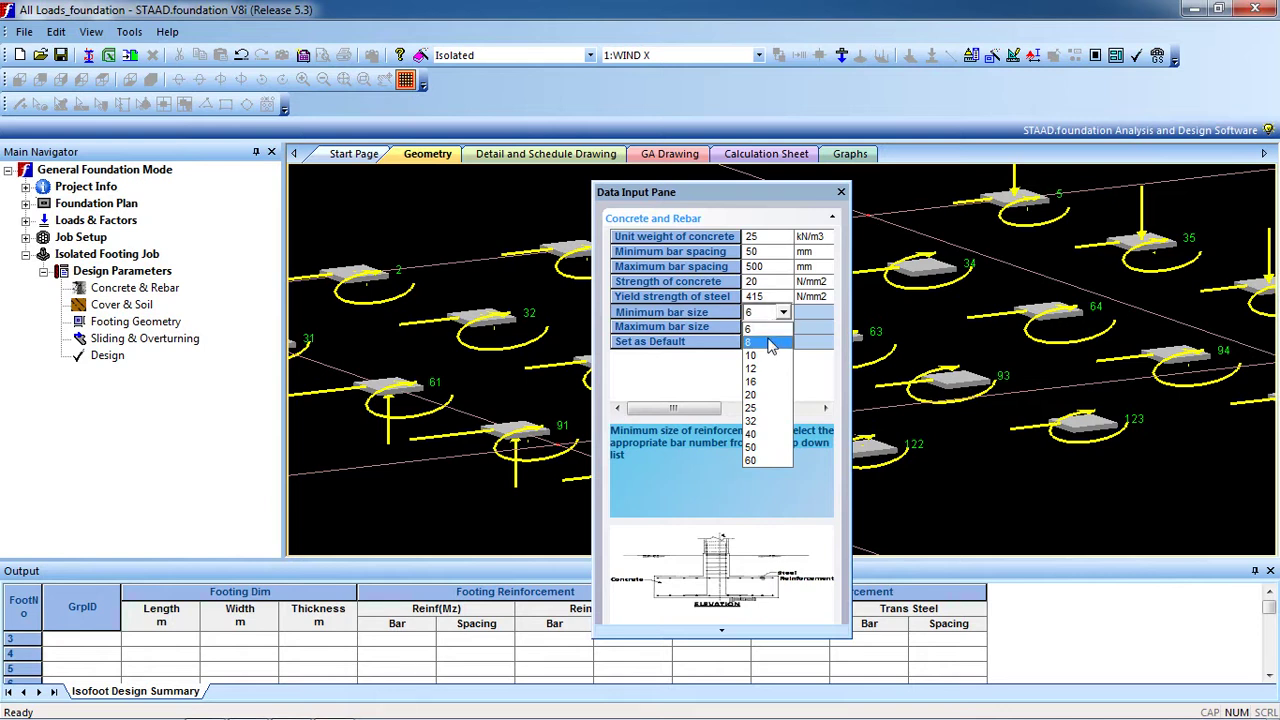
click(773, 342)
click(781, 315)
click(772, 356)
click(784, 327)
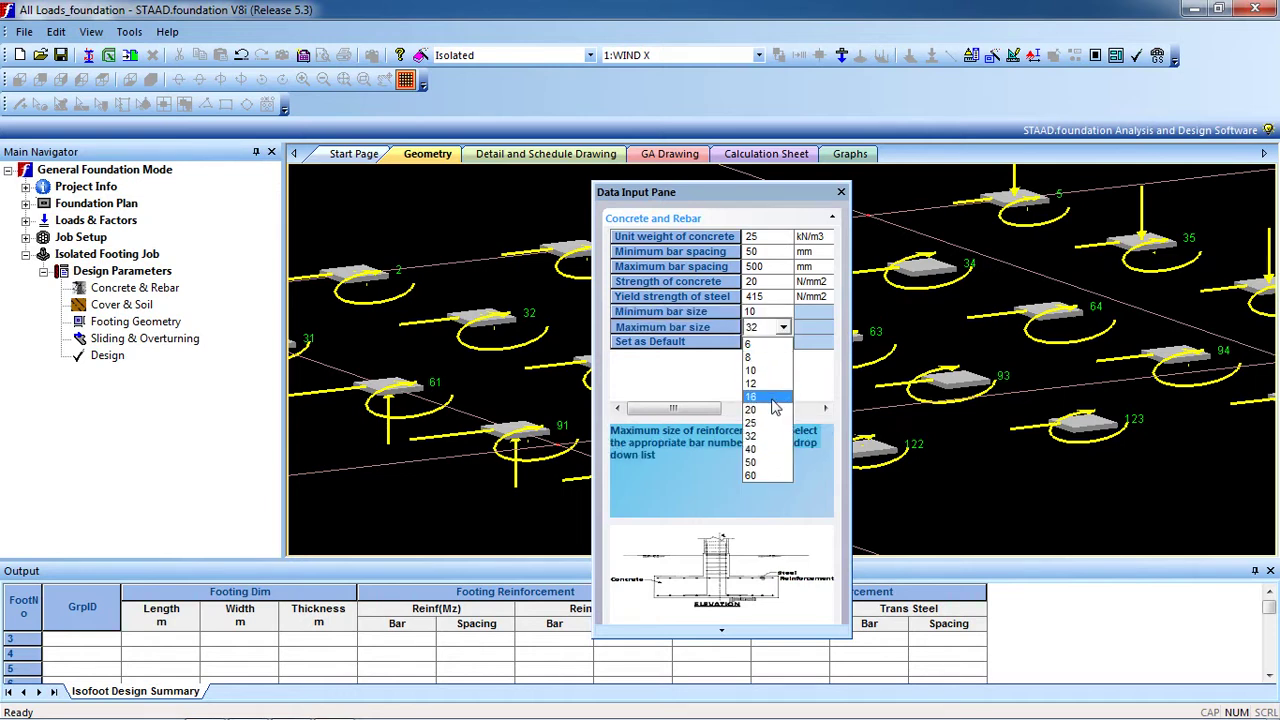
click(768, 462)
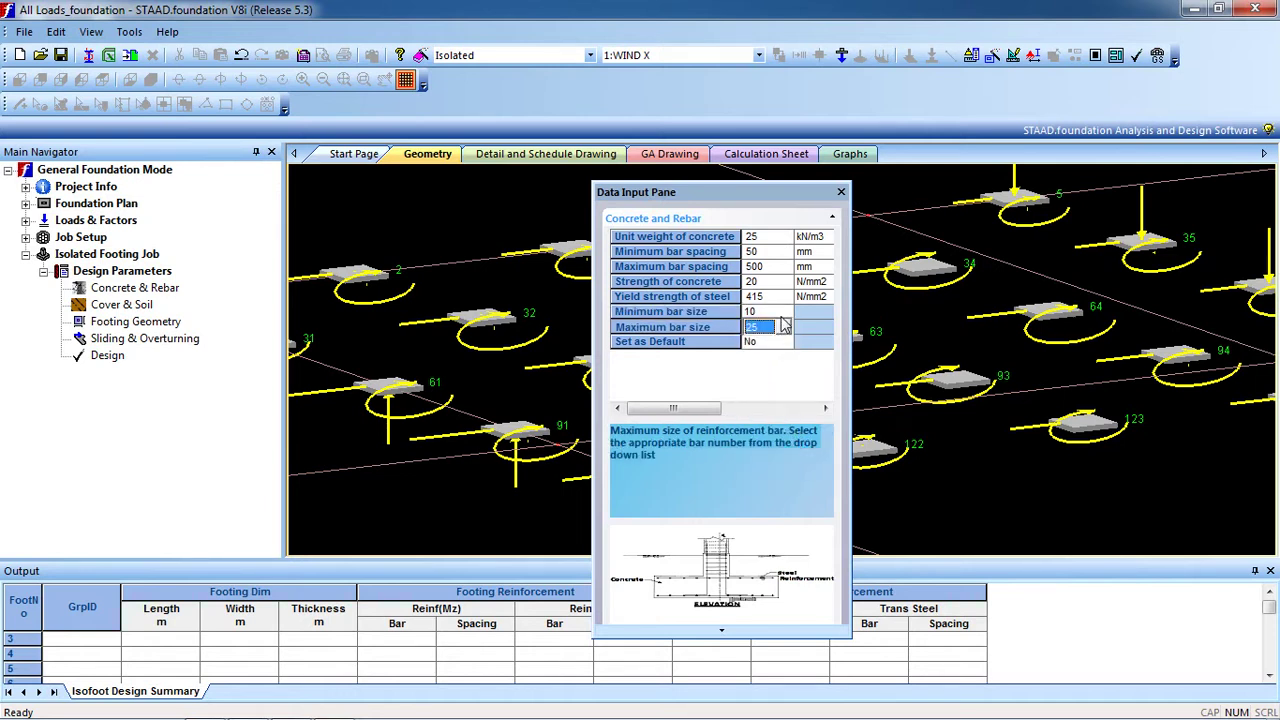
click(783, 315)
click(783, 315)
click(779, 345)
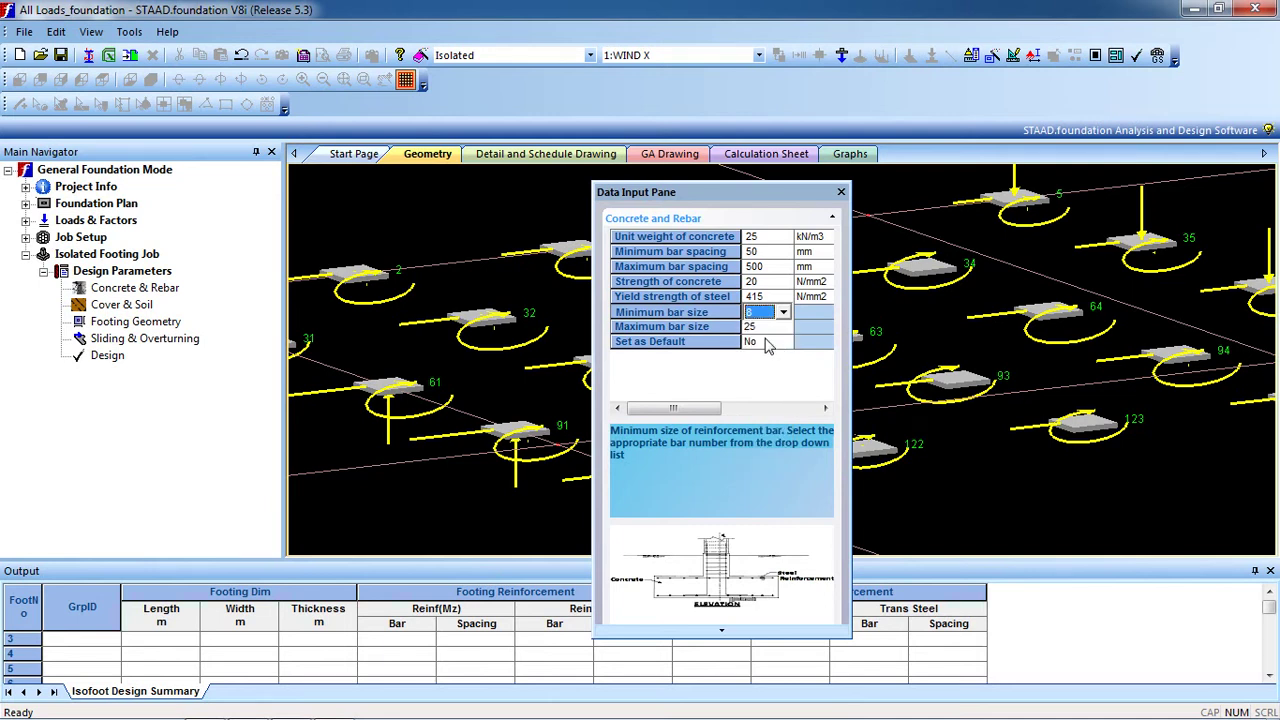
mouse_move(698, 408)
mouse_down()
mouse_move(793, 418)
mouse_move(707, 410)
mouse_up()
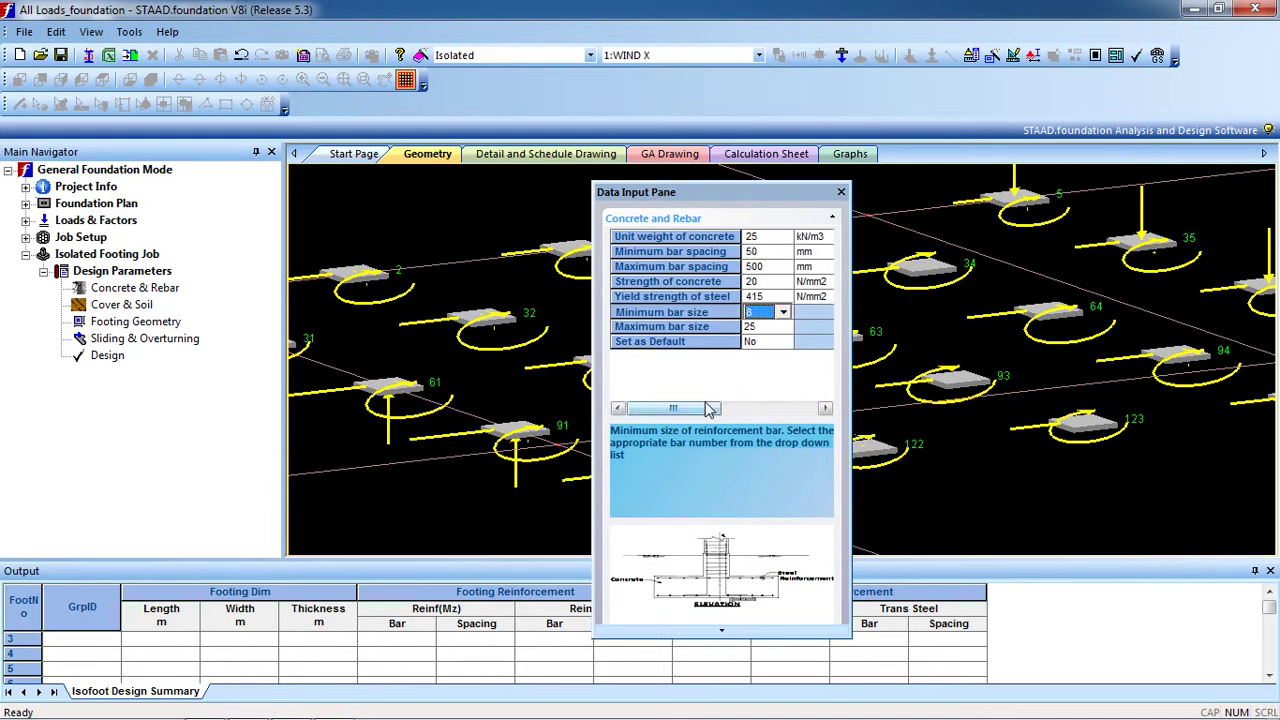
Open the Cover & Soil settings, widen the input pane and keep the soil type as Drained Condition
click(118, 306)
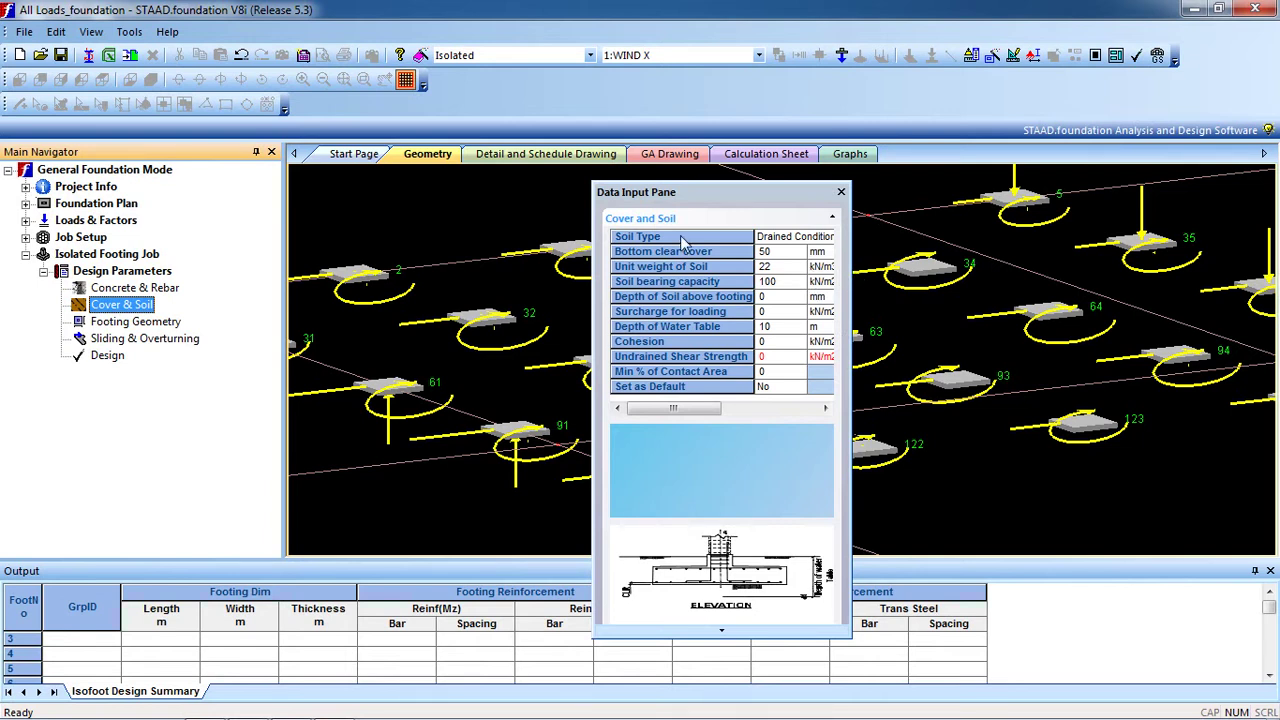
click(593, 232)
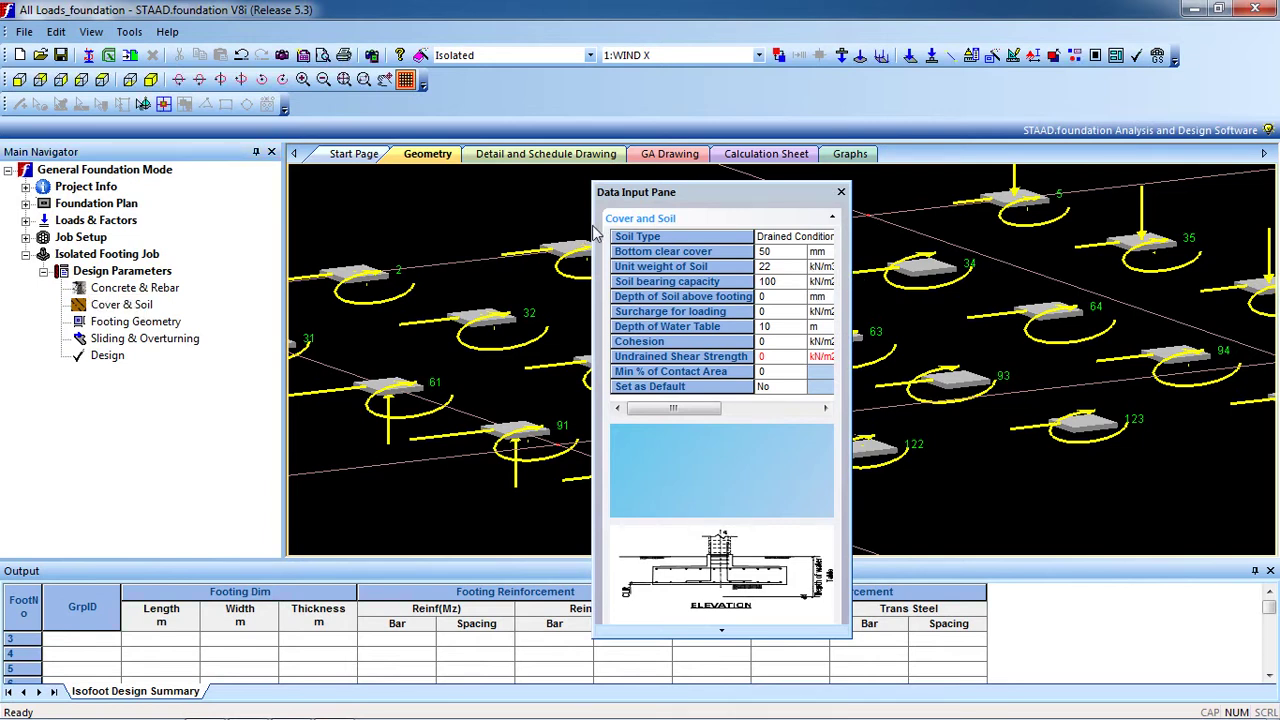
drag(593, 232, 436, 232)
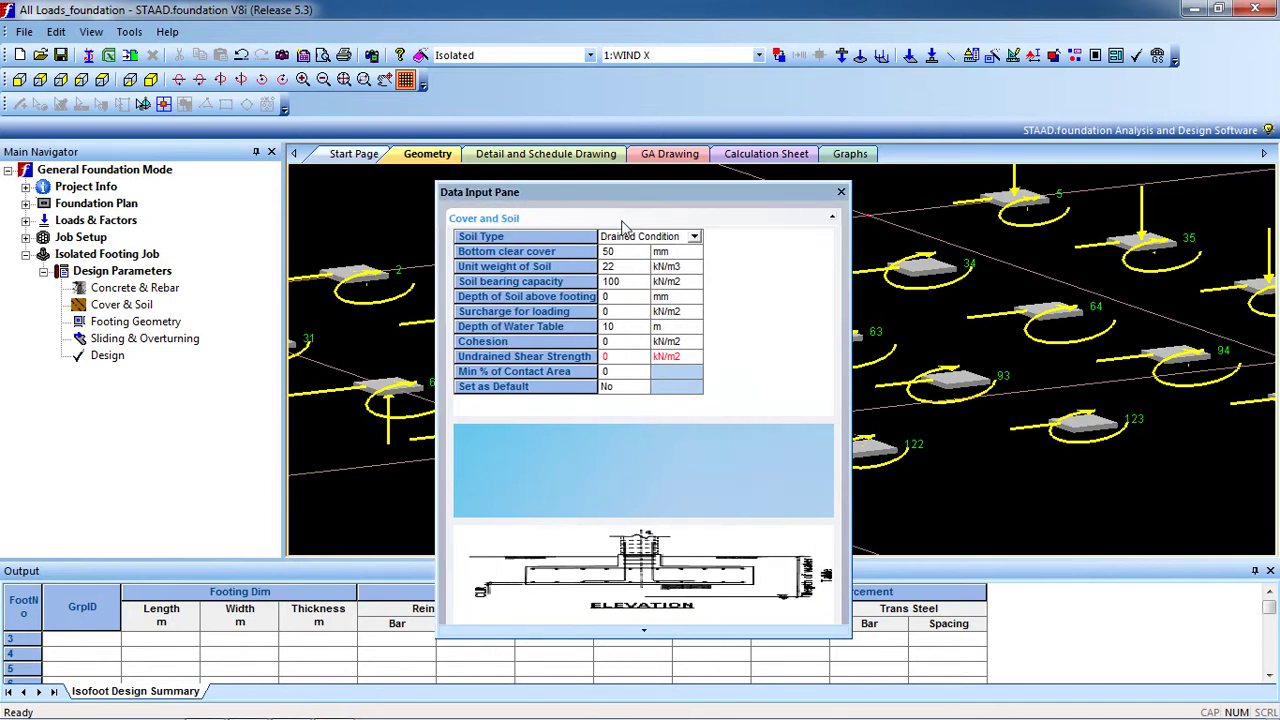
click(682, 242)
click(691, 238)
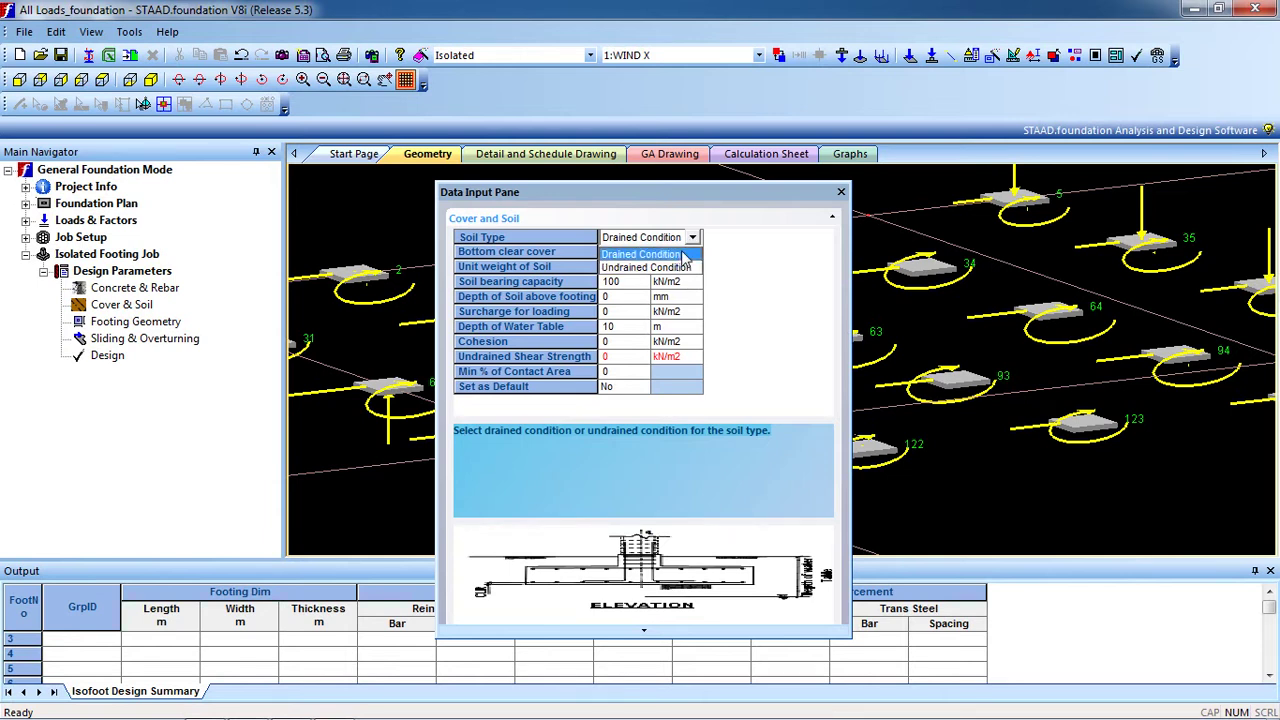
click(684, 254)
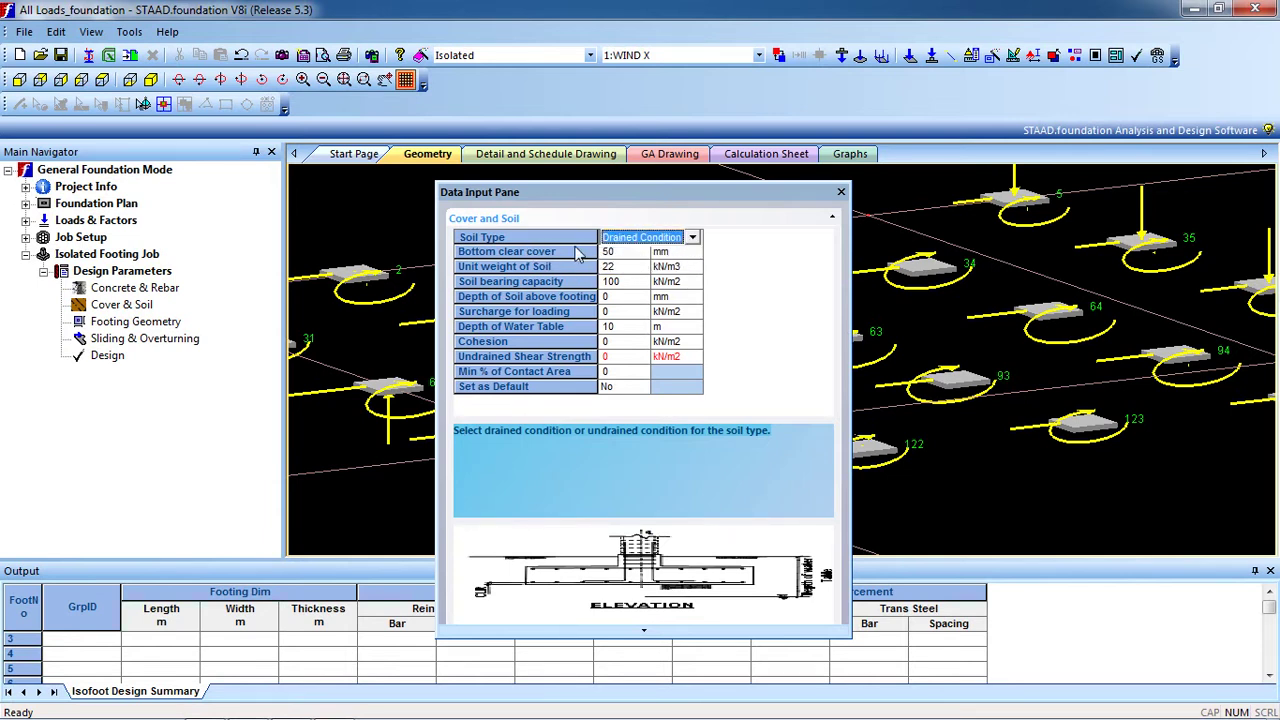
Check the 50 mm cover and unit weight, try Undrained, revert to Drained, and select bearing capacity 100 kN/m2
click(625, 253)
click(627, 269)
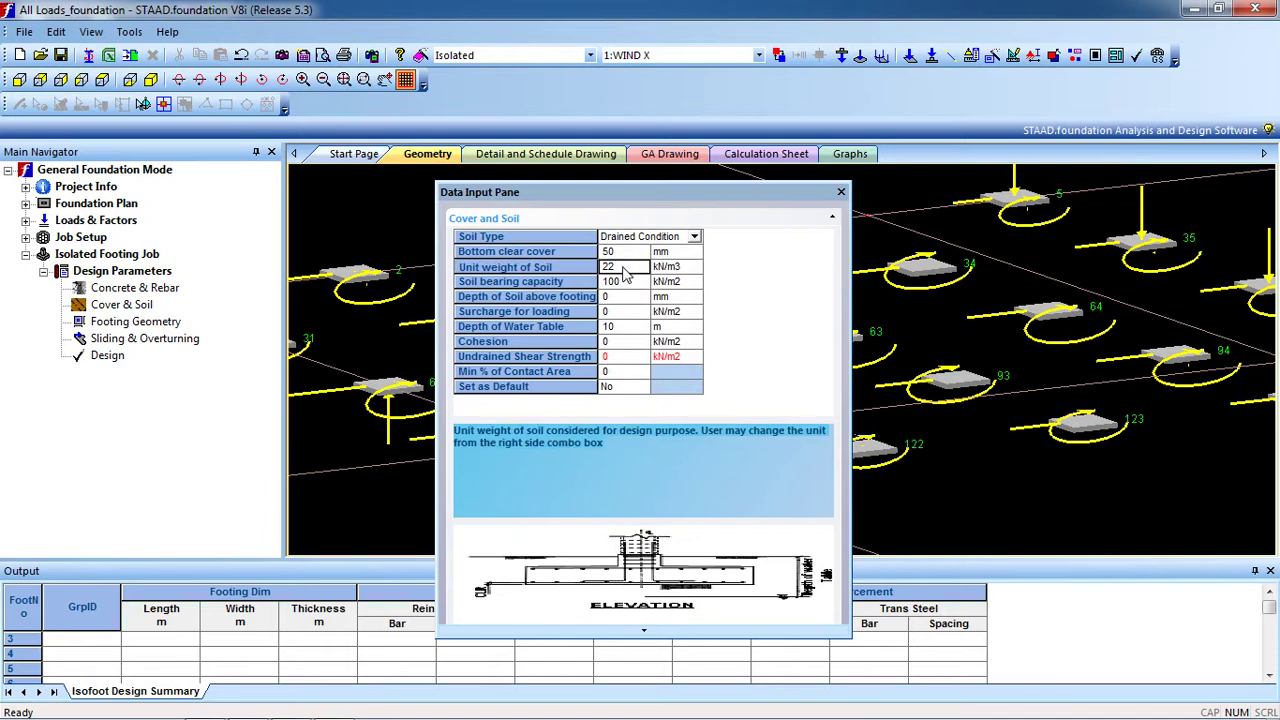
click(692, 237)
click(627, 268)
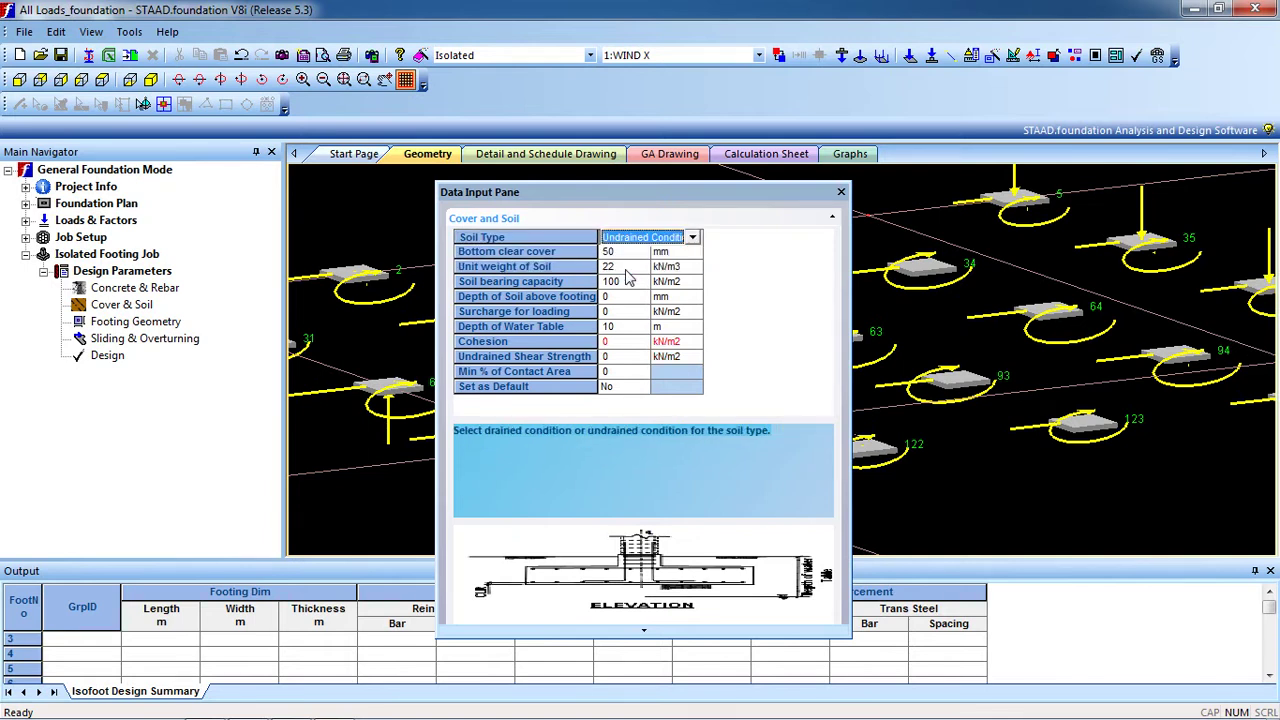
click(627, 268)
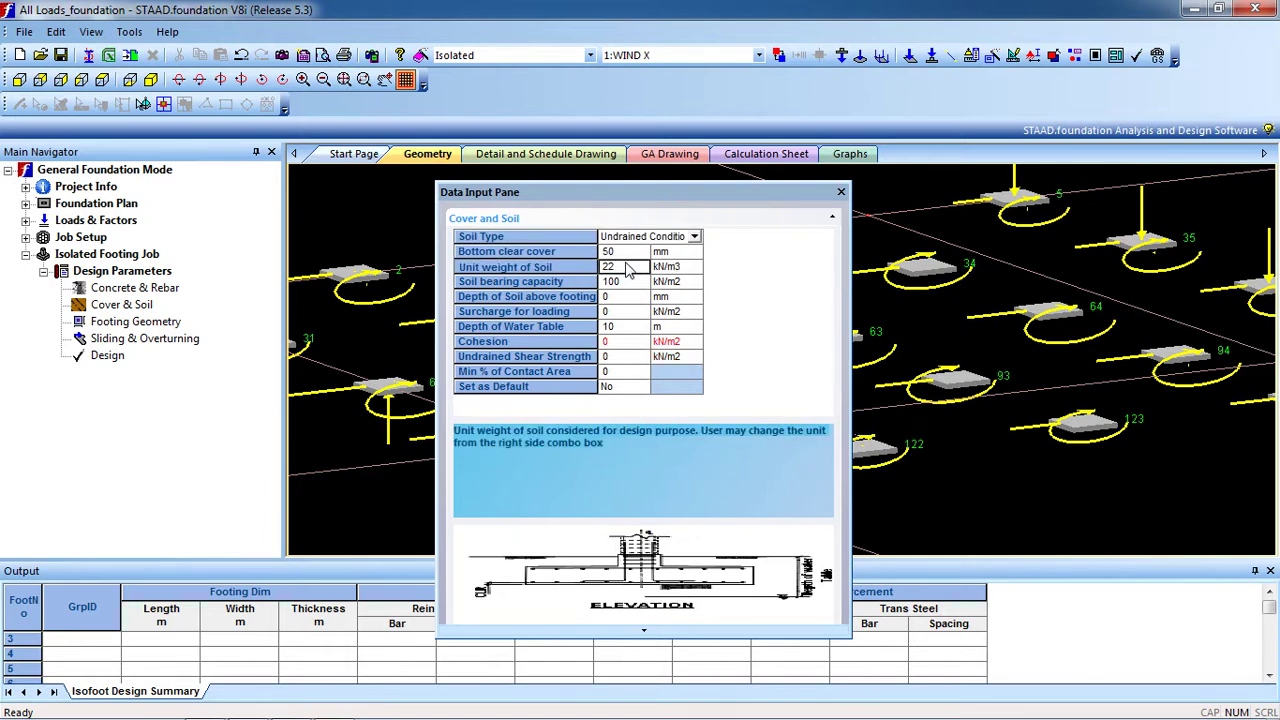
click(645, 238)
click(643, 252)
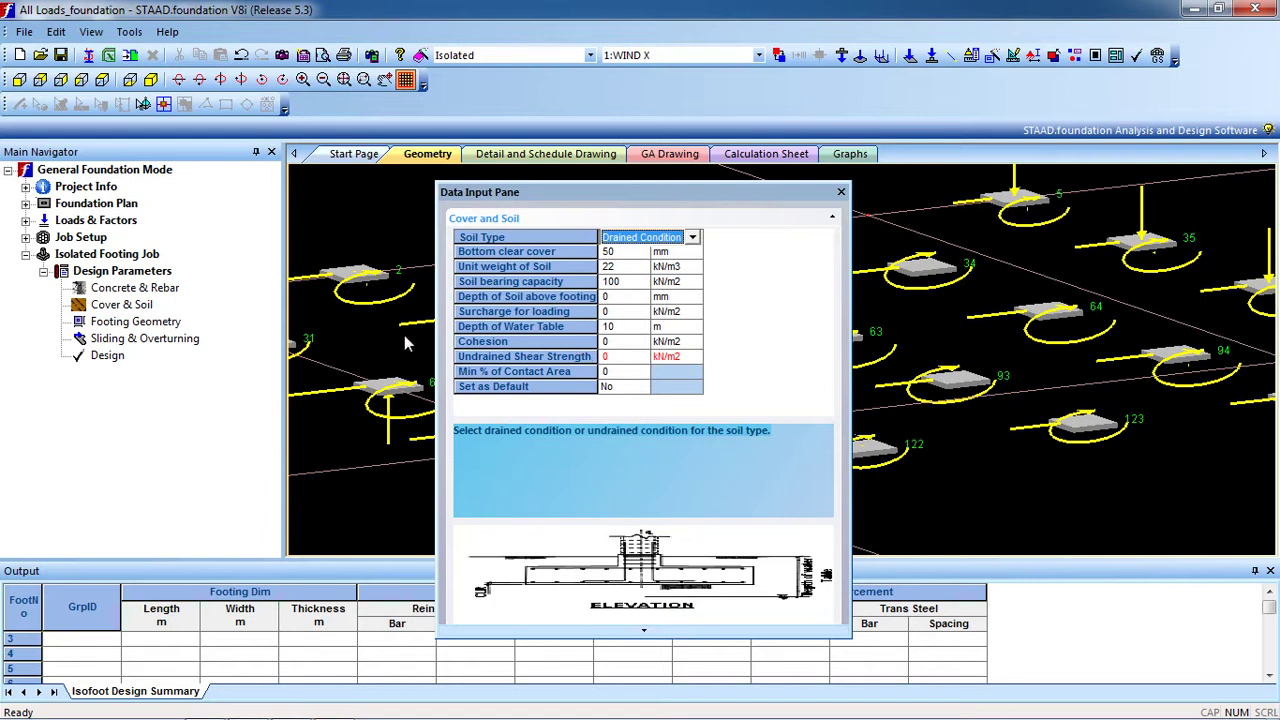
click(607, 282)
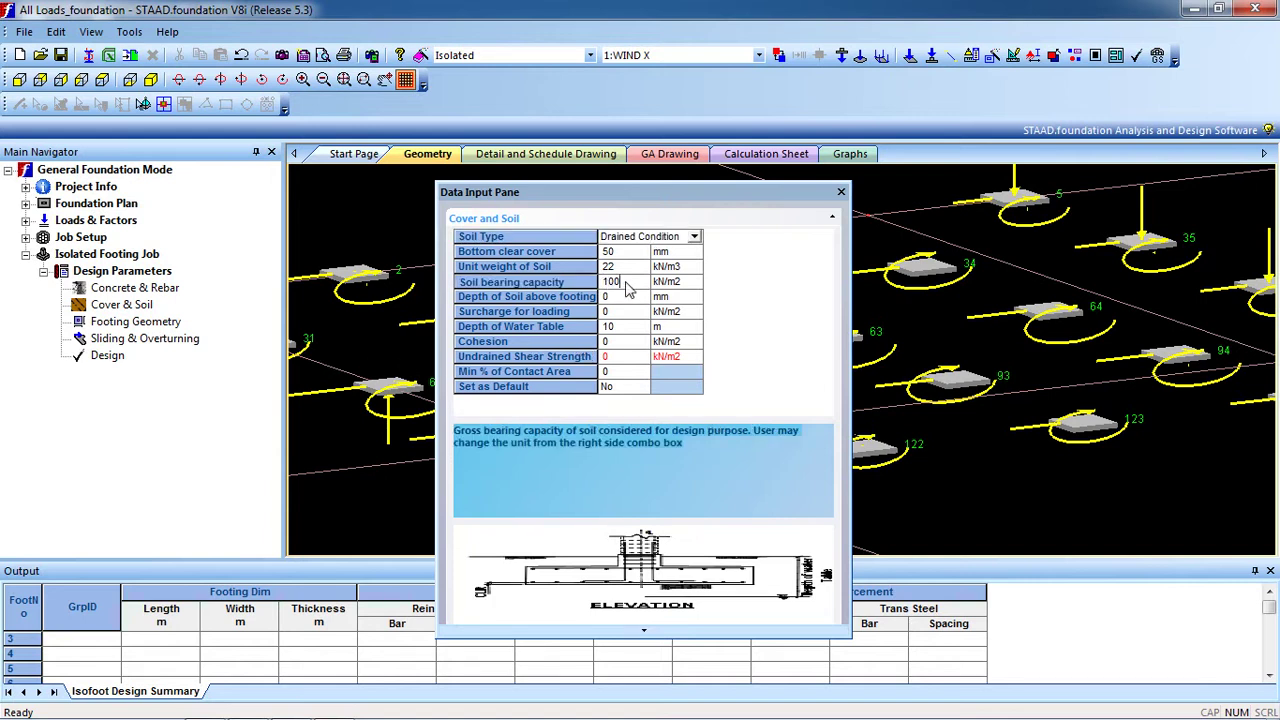
drag(628, 289, 585, 295)
Show the Footing Geometry parameters and keep the footing type as Uniform Thickness
click(143, 324)
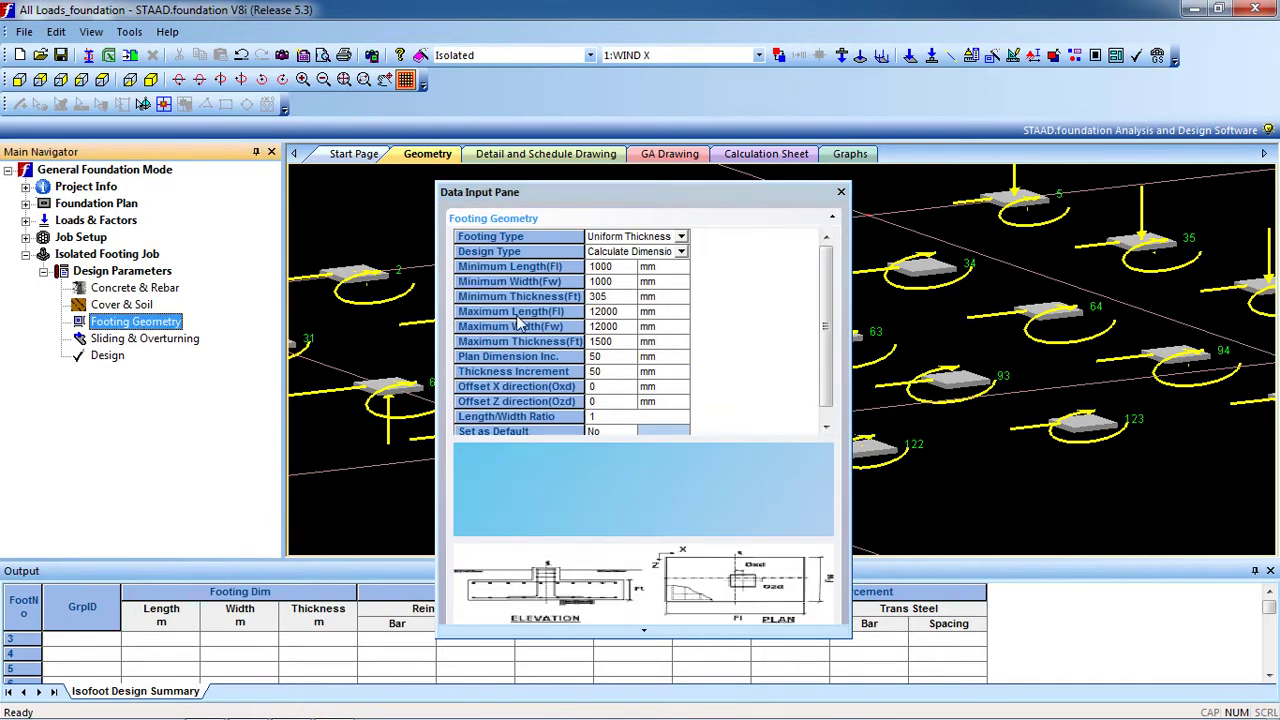
click(658, 253)
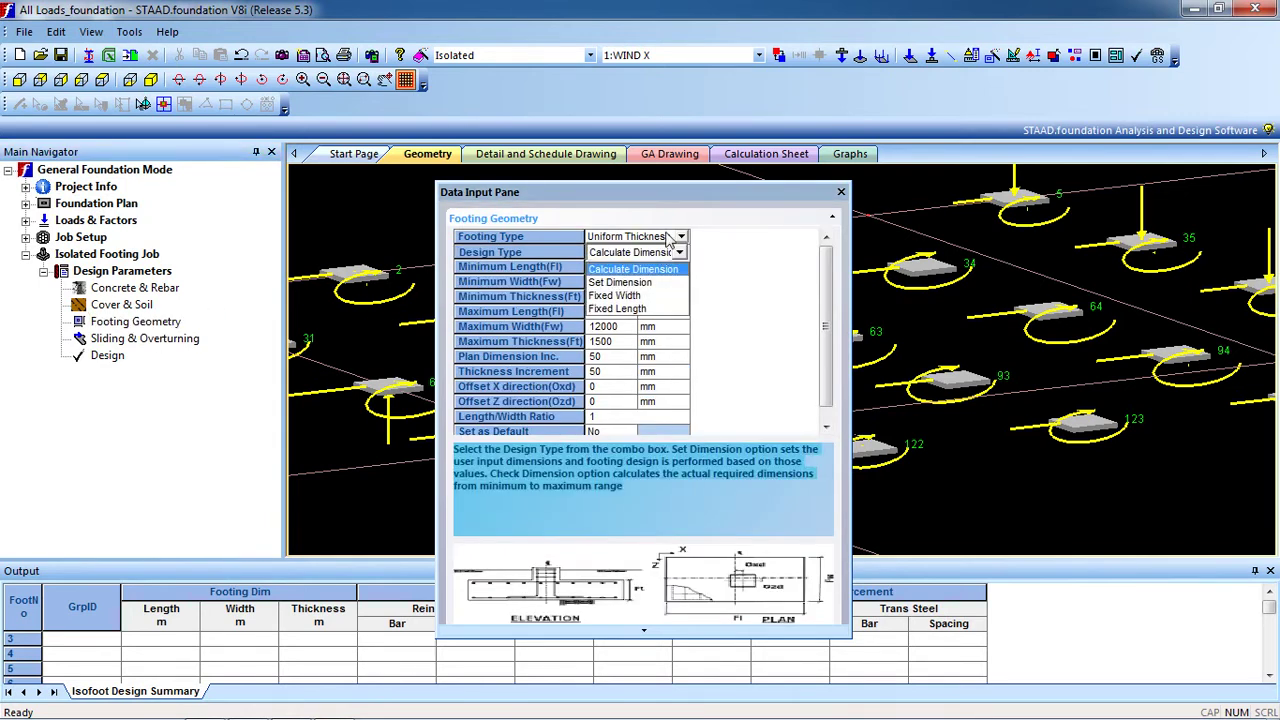
click(671, 238)
click(672, 236)
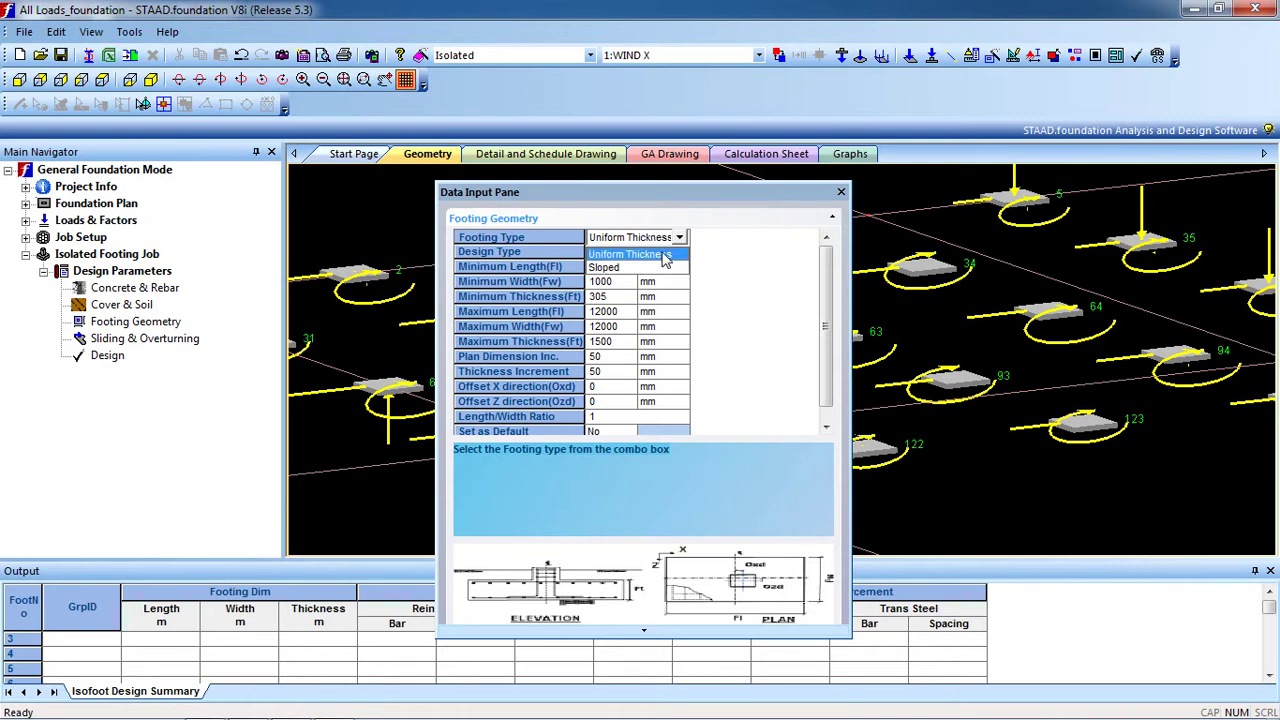
click(669, 257)
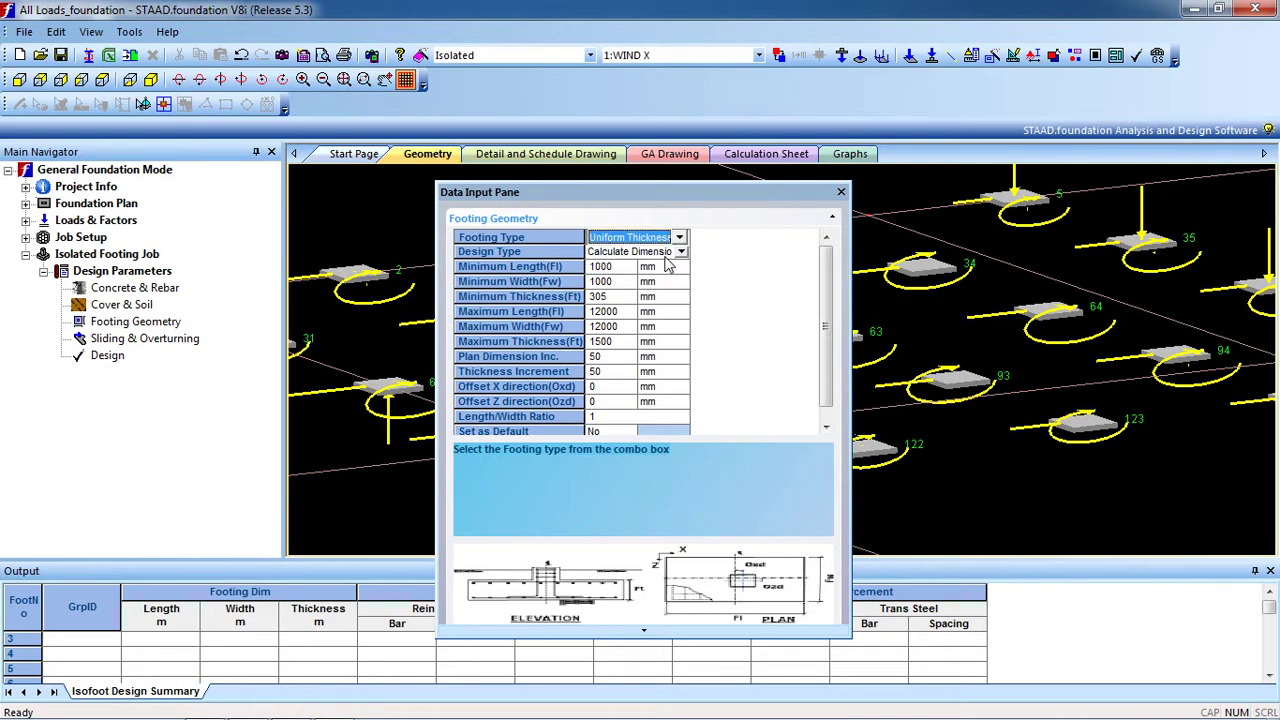
Try the Set Dimension, Fixed Width and Fixed Length design types, then return to Calculate Dimension
click(680, 254)
click(680, 254)
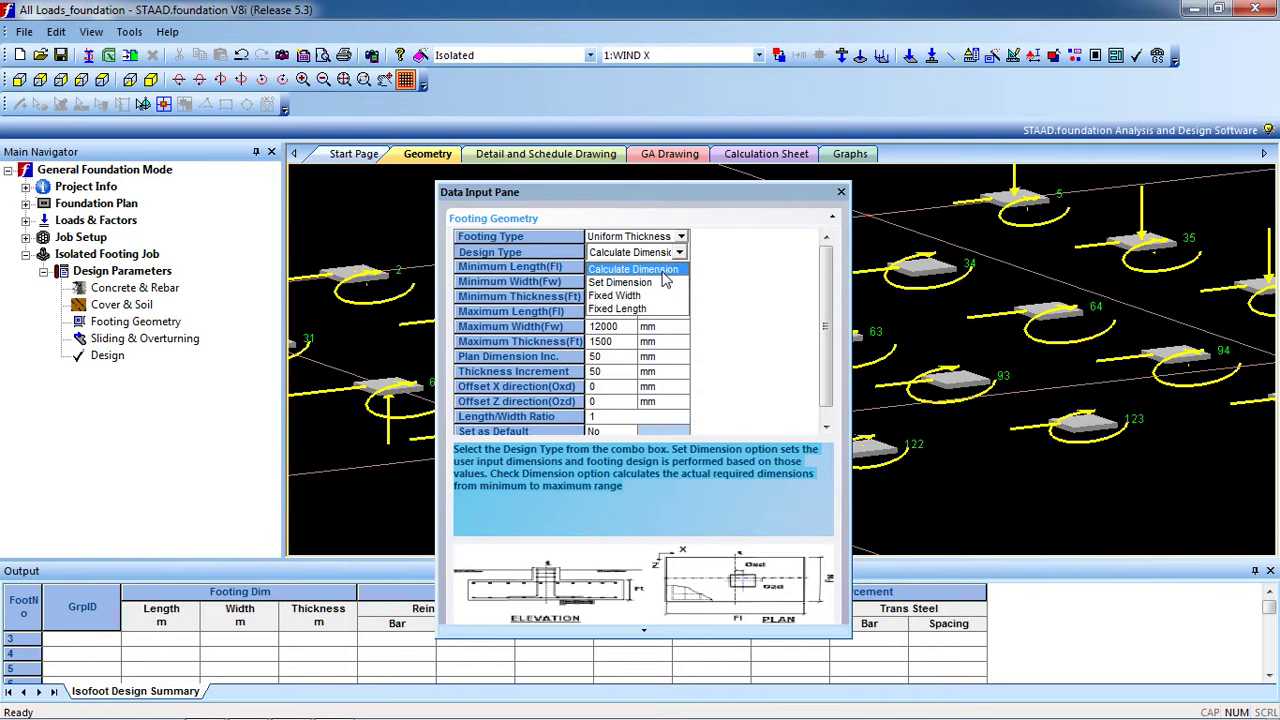
click(622, 283)
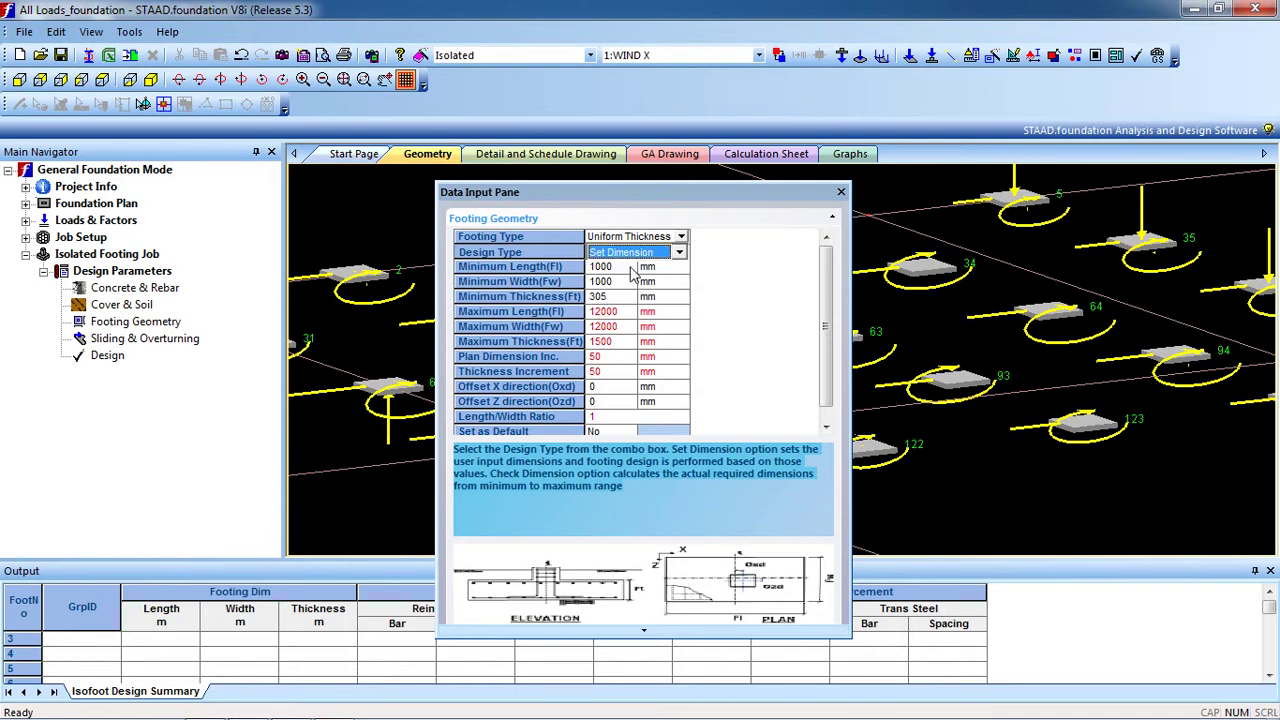
click(602, 314)
click(660, 252)
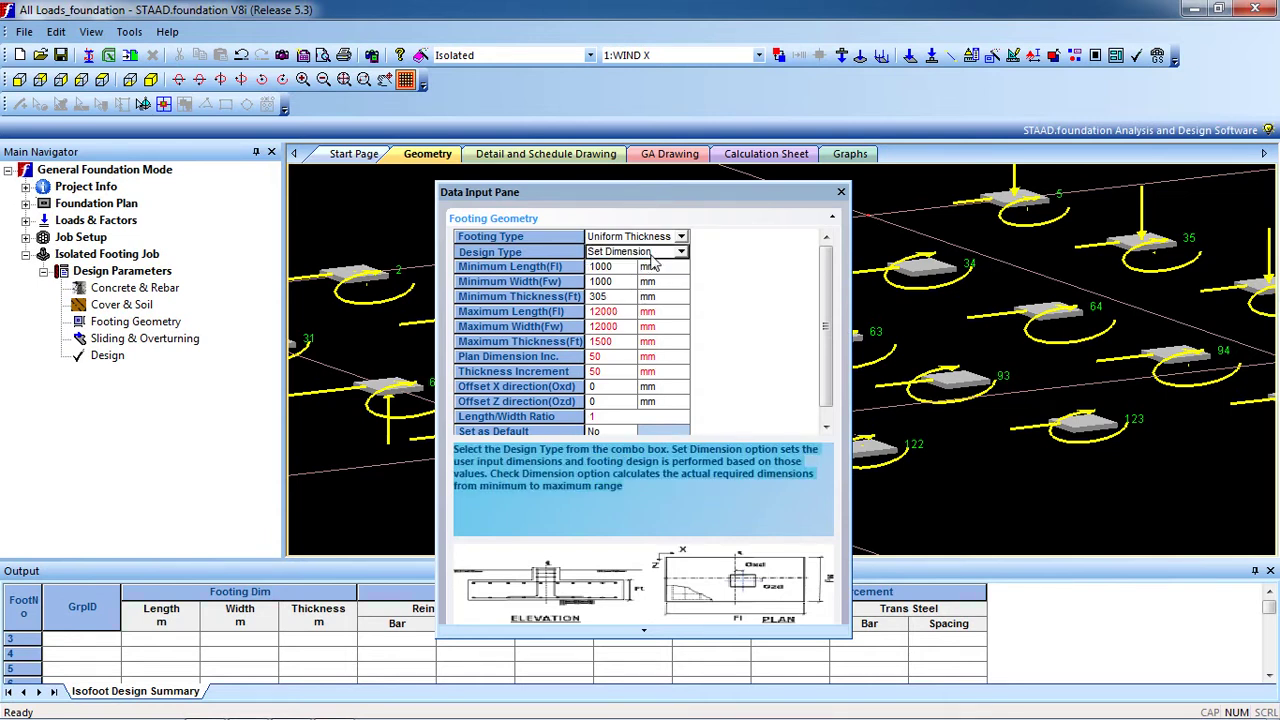
click(660, 252)
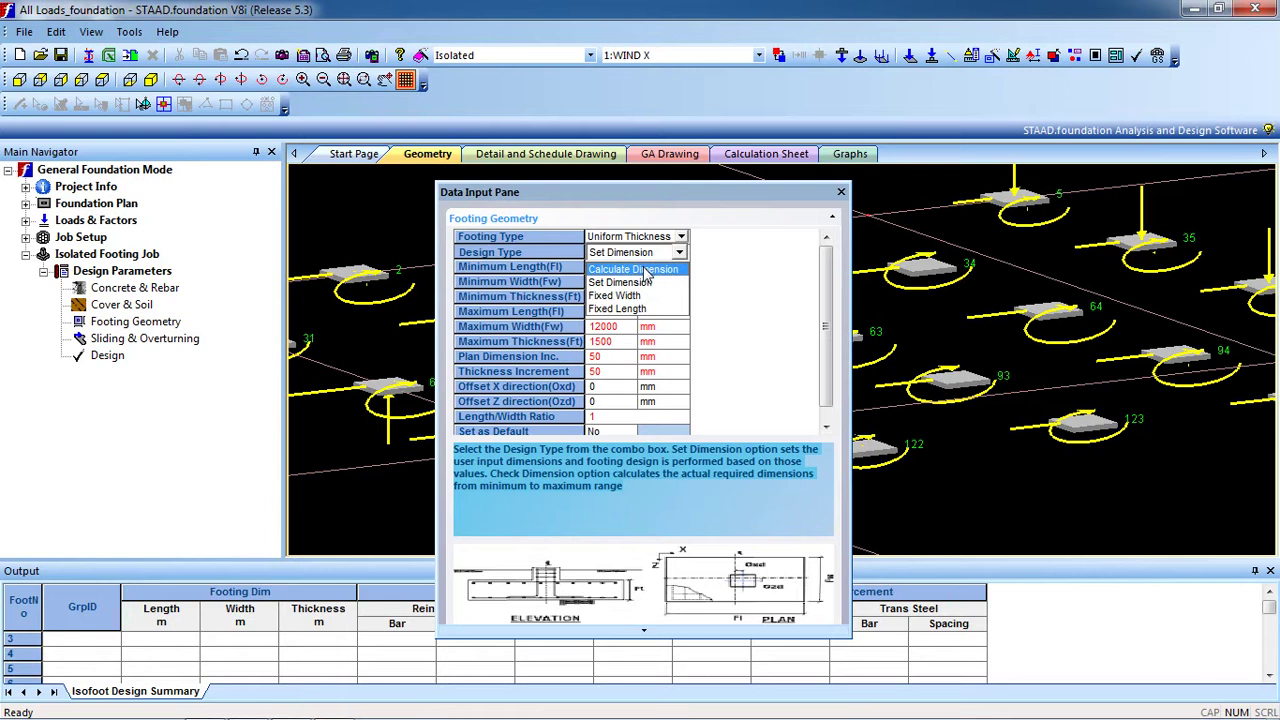
click(658, 297)
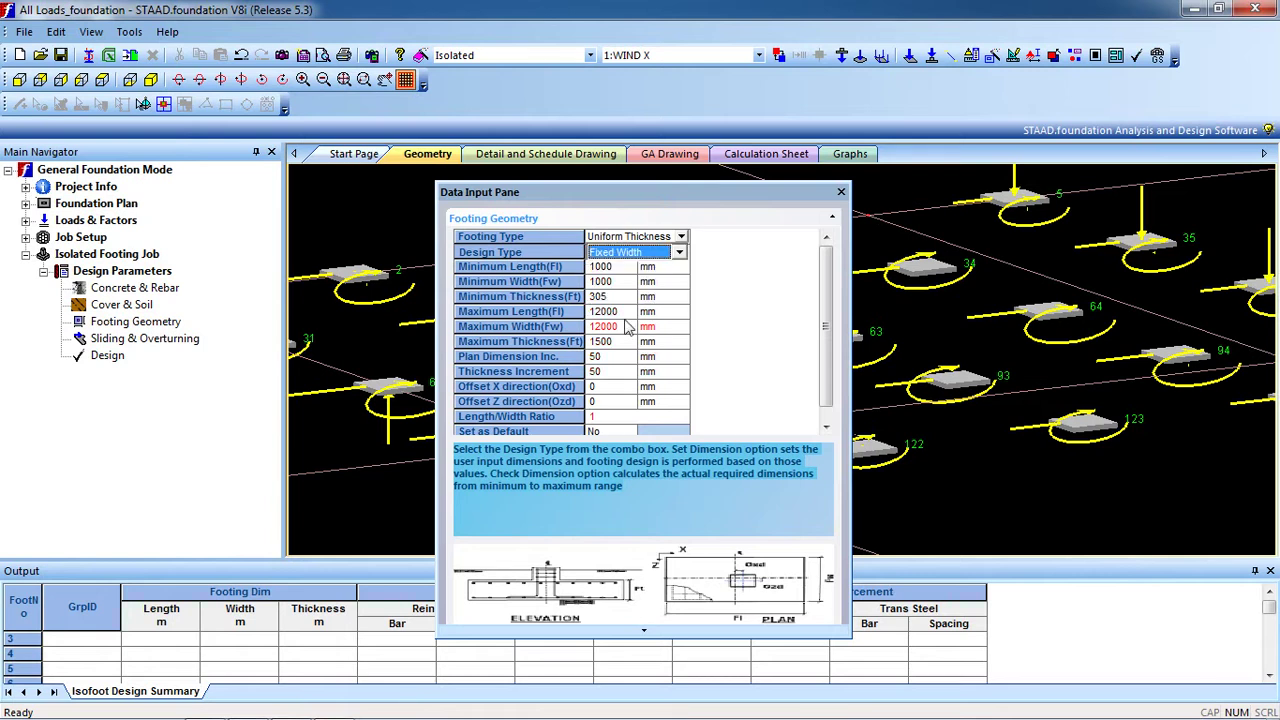
text(0)
click(656, 254)
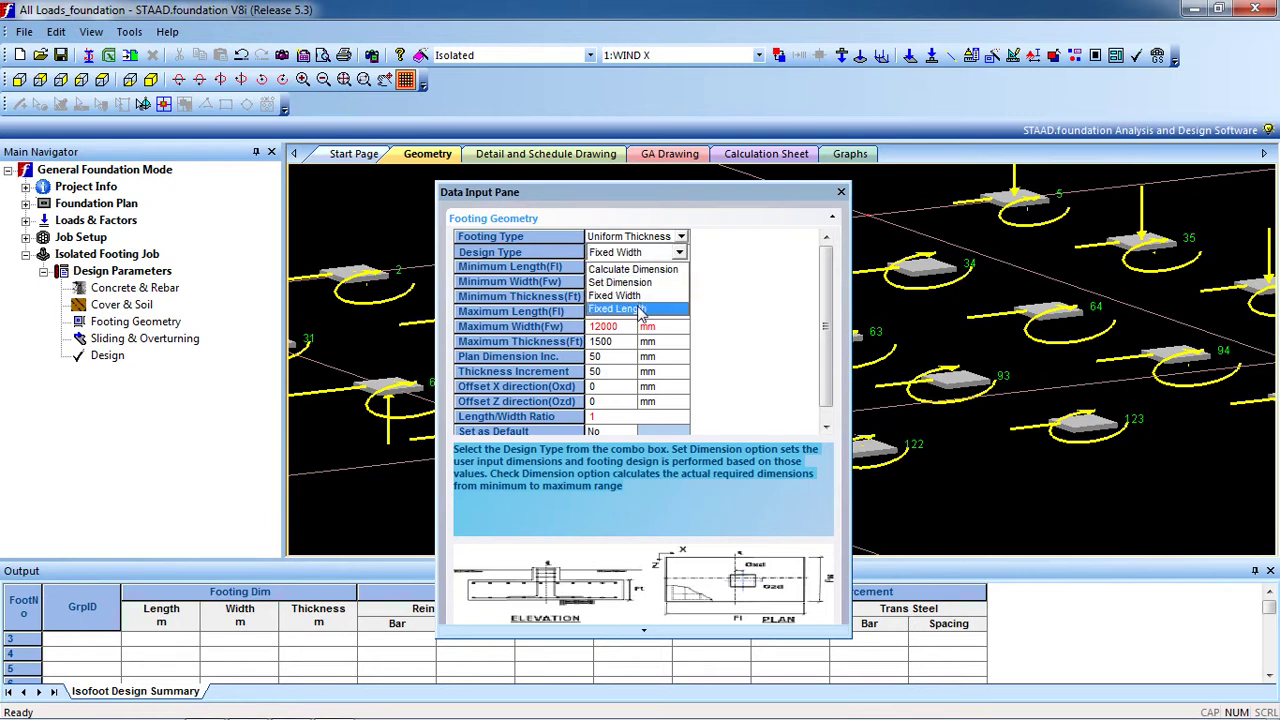
click(643, 310)
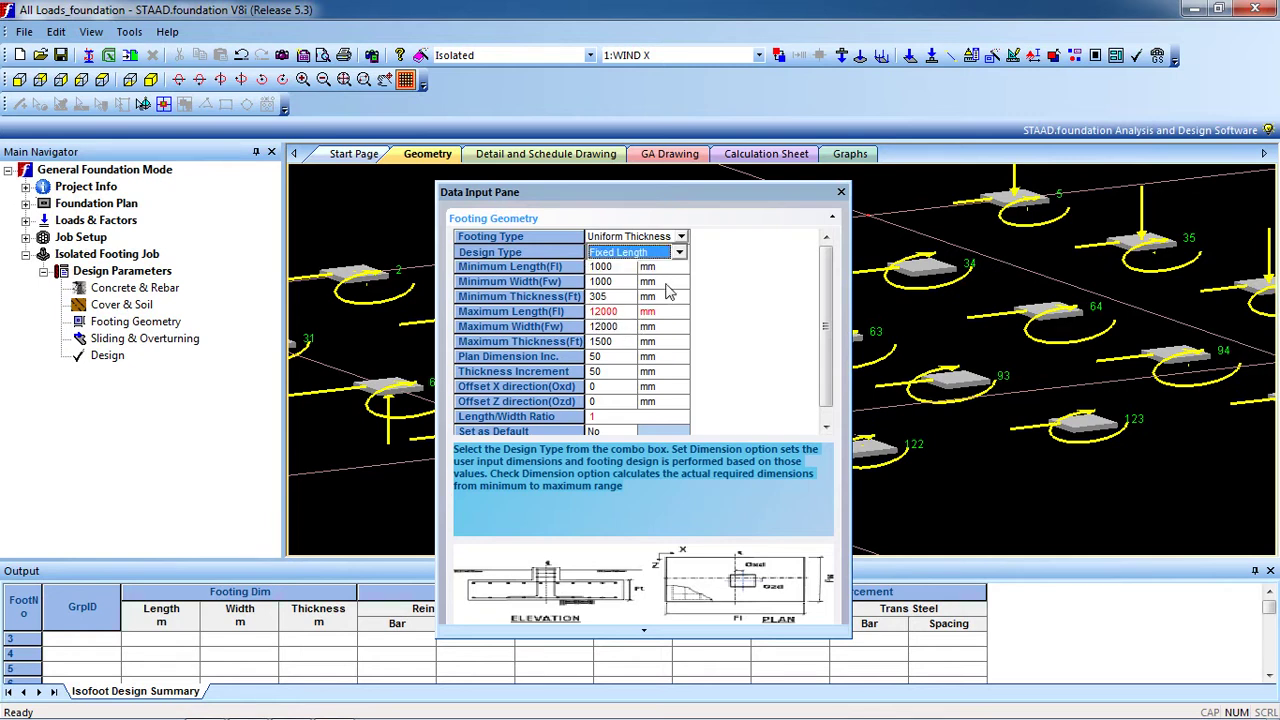
click(674, 253)
click(644, 274)
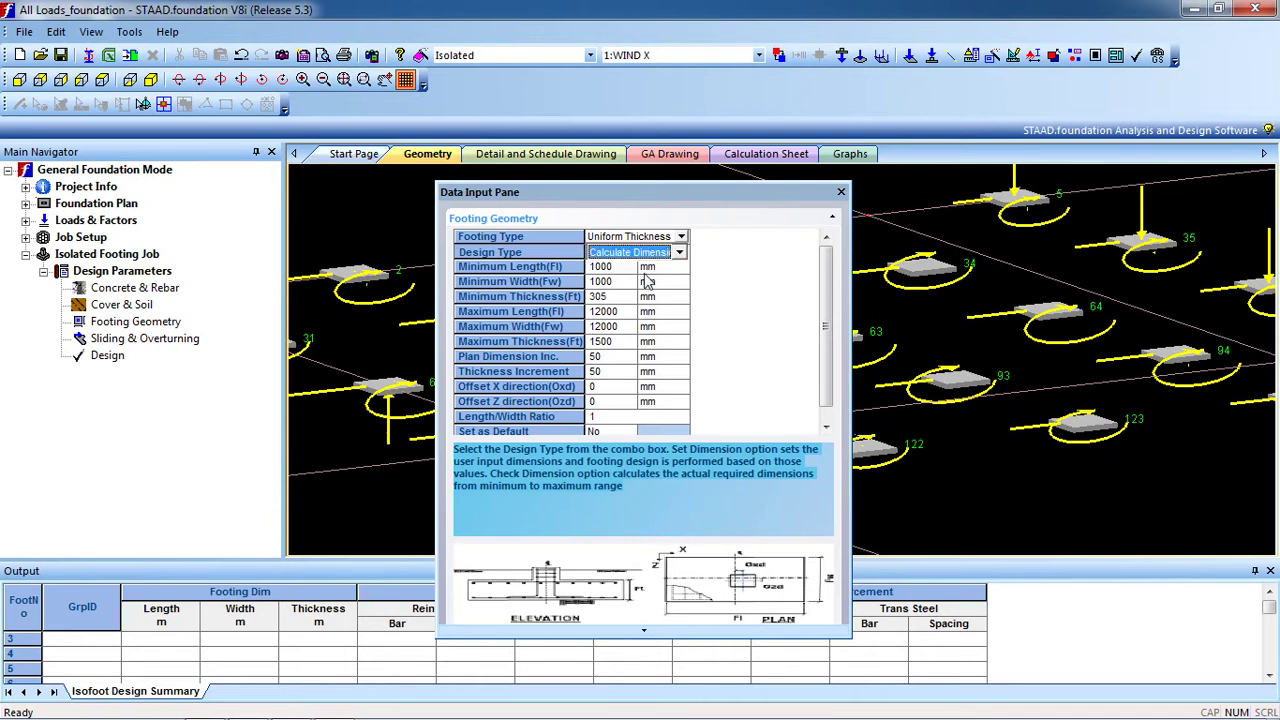
Review the minimum and maximum length, width and thickness limits, increments and X-direction offset
click(617, 326)
click(617, 341)
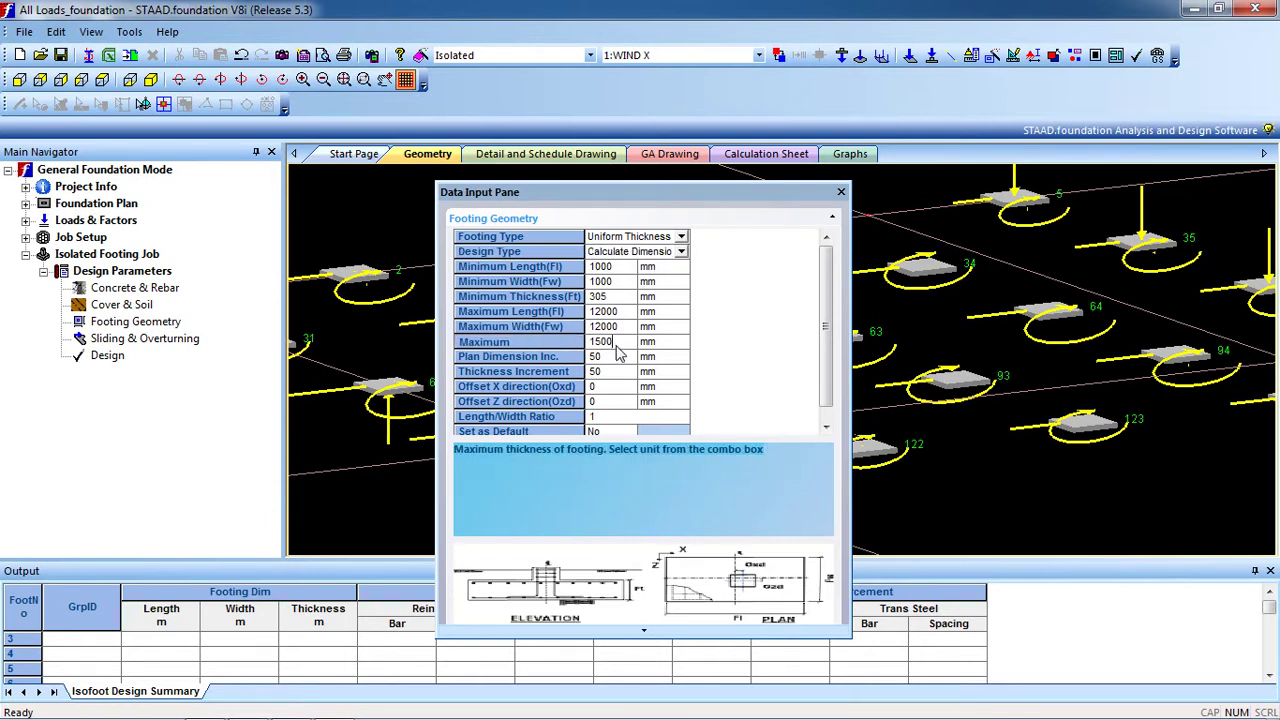
click(616, 358)
click(613, 372)
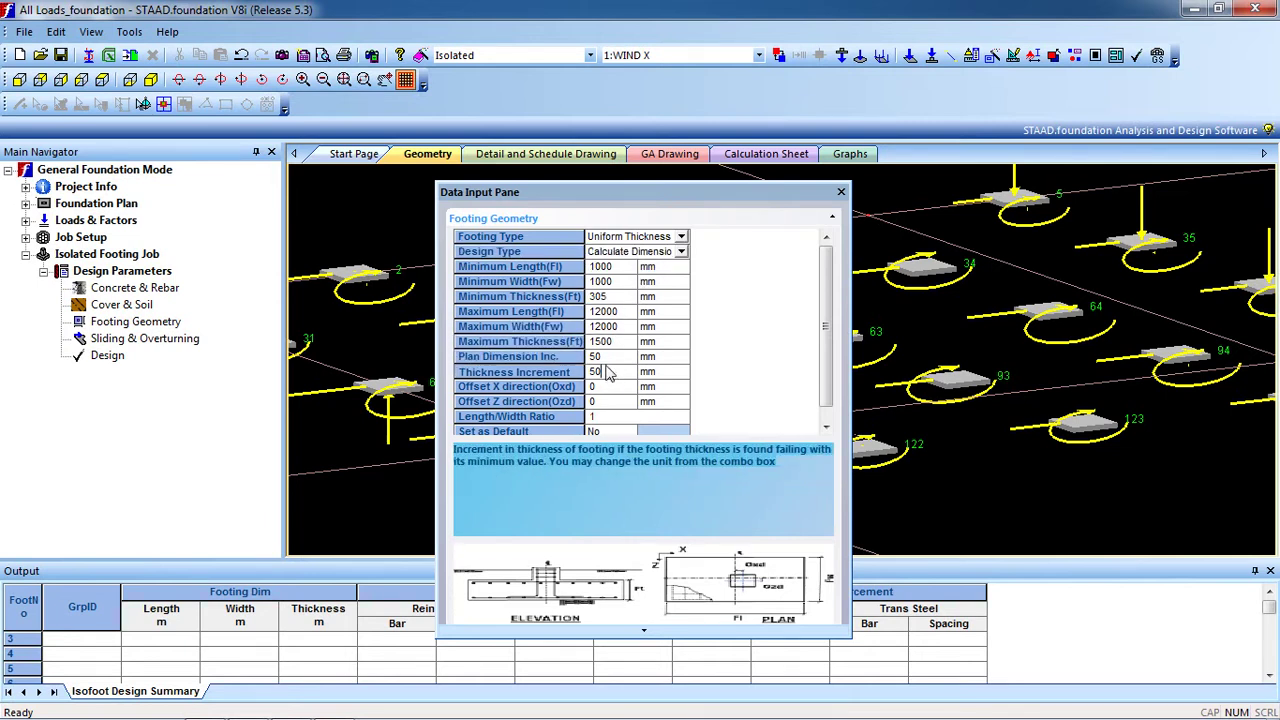
click(612, 362)
click(618, 341)
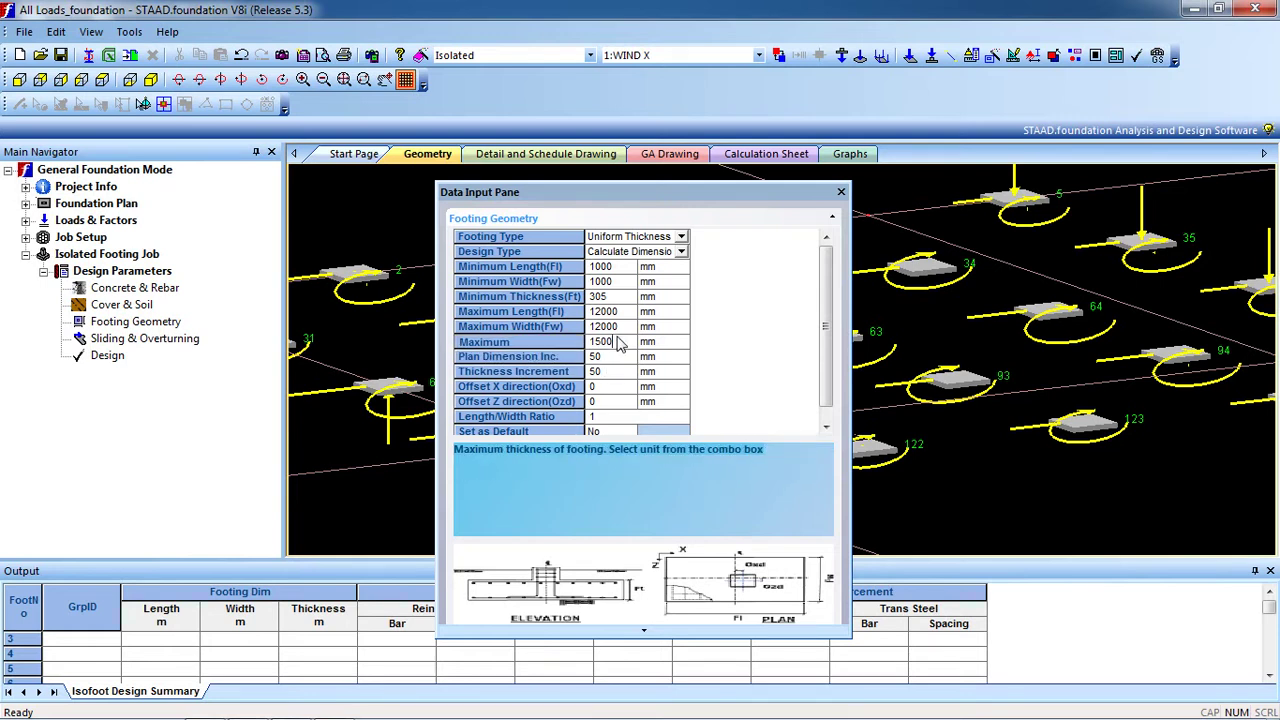
click(620, 327)
click(624, 313)
click(627, 298)
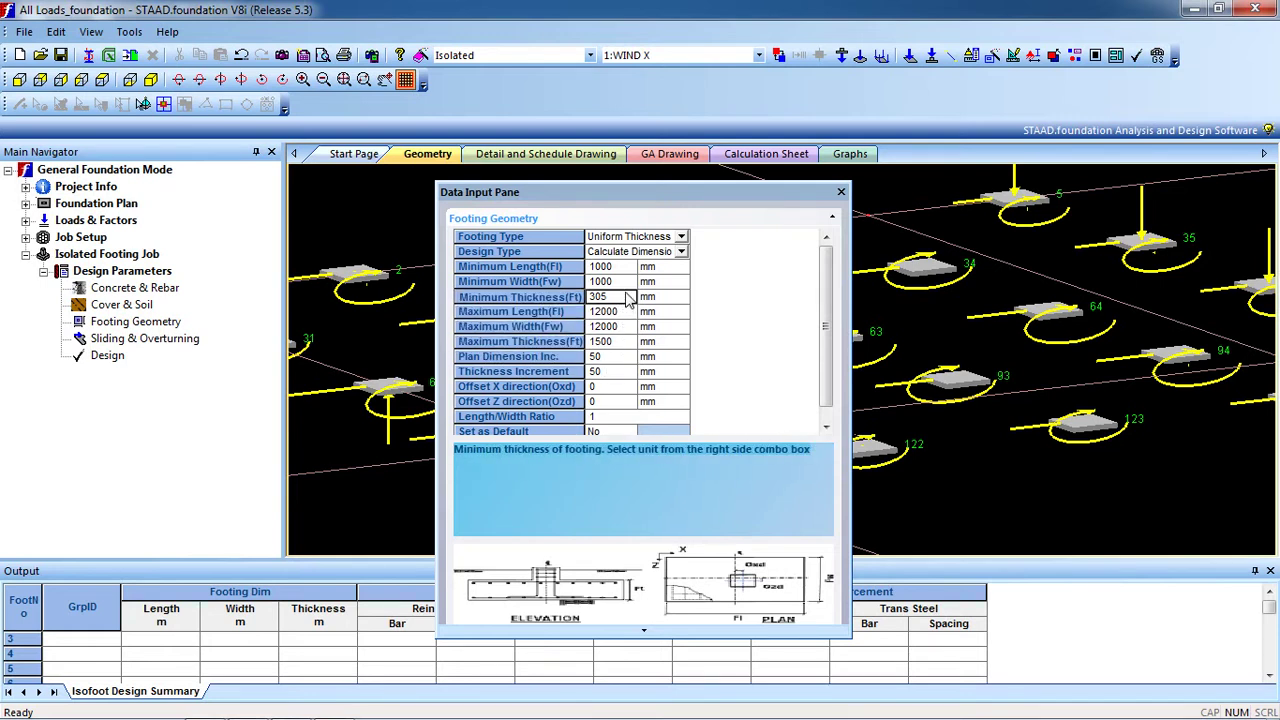
click(620, 282)
click(620, 297)
click(615, 268)
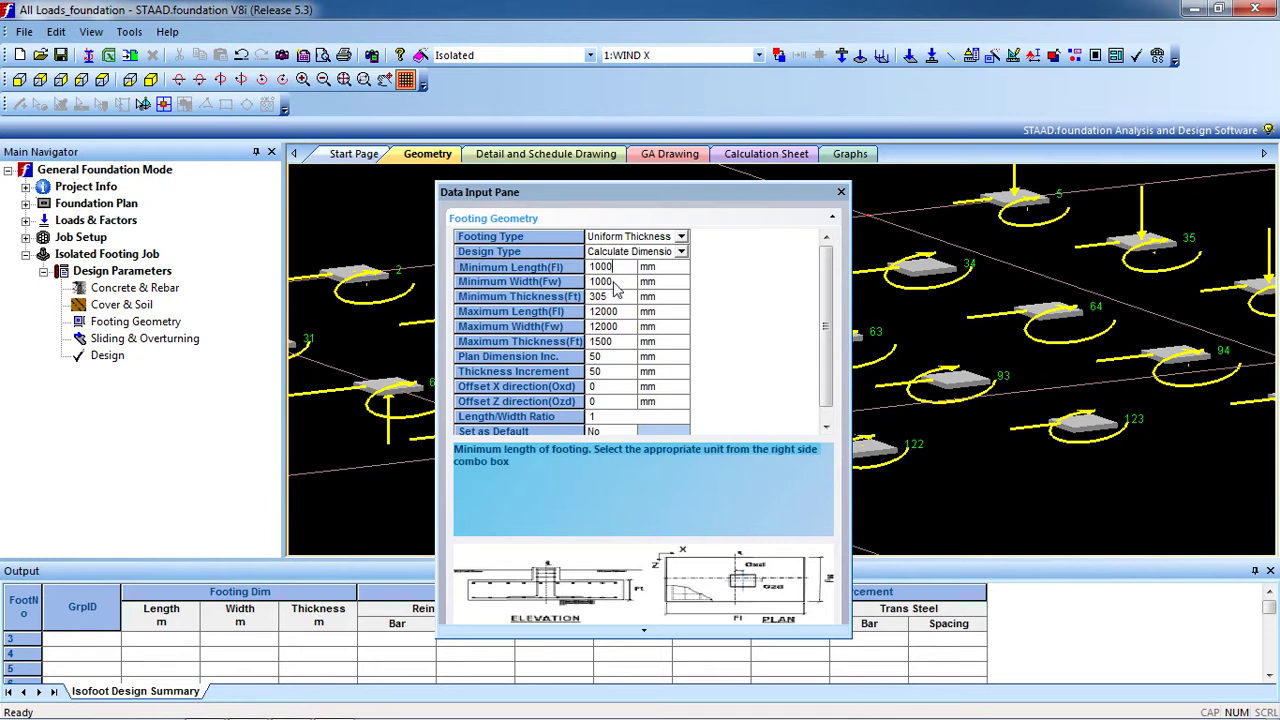
click(615, 281)
click(628, 311)
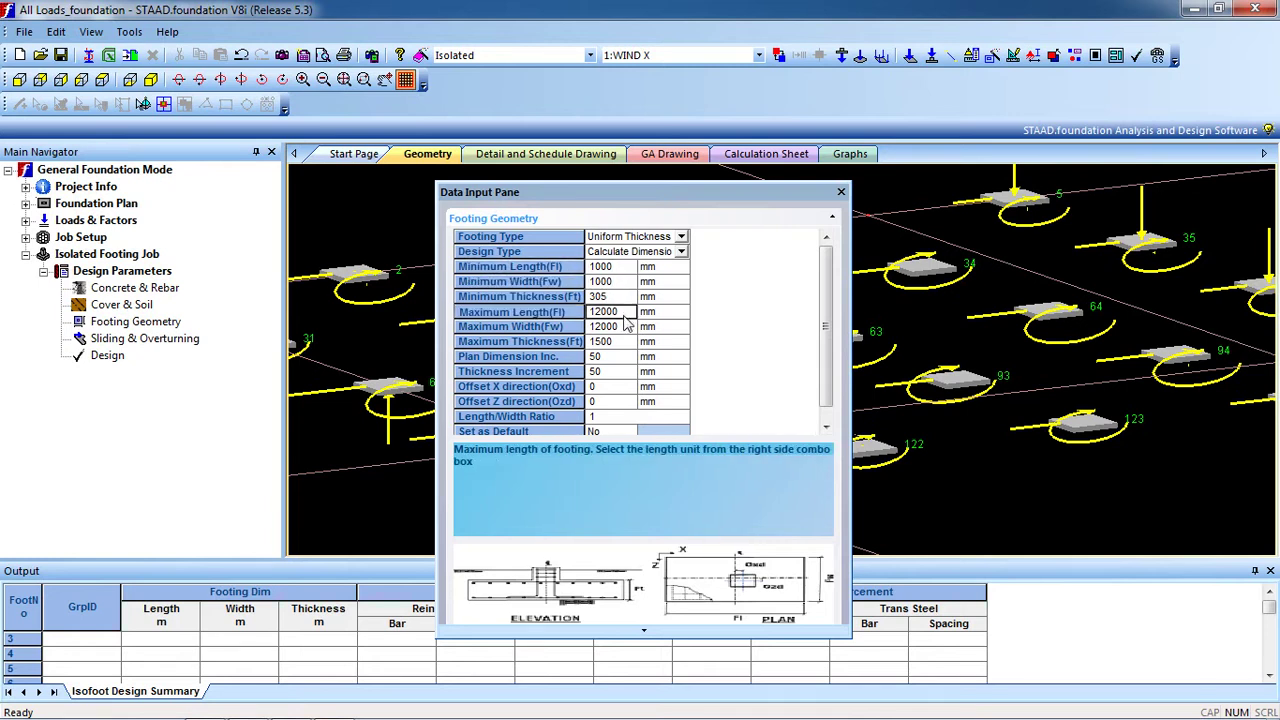
click(615, 346)
click(607, 374)
click(629, 390)
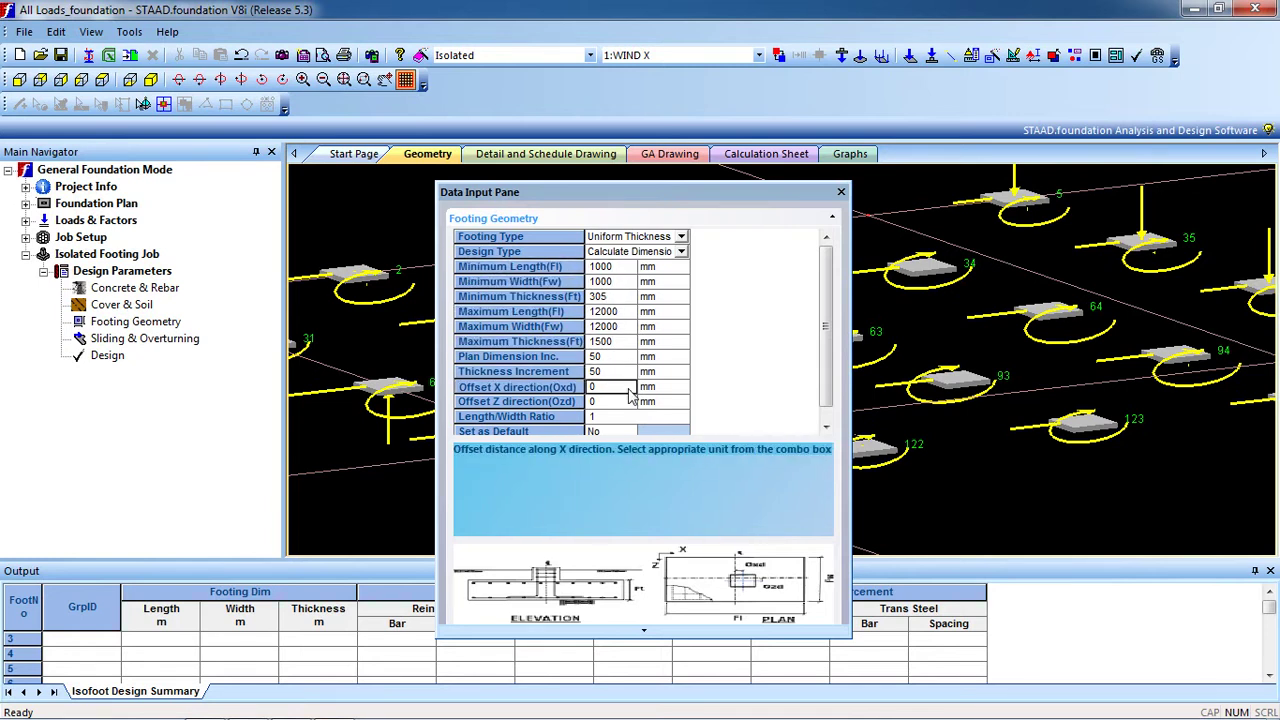
Confirm the length-to-width ratio of 1 and set the design type to Fixed Length
click(620, 417)
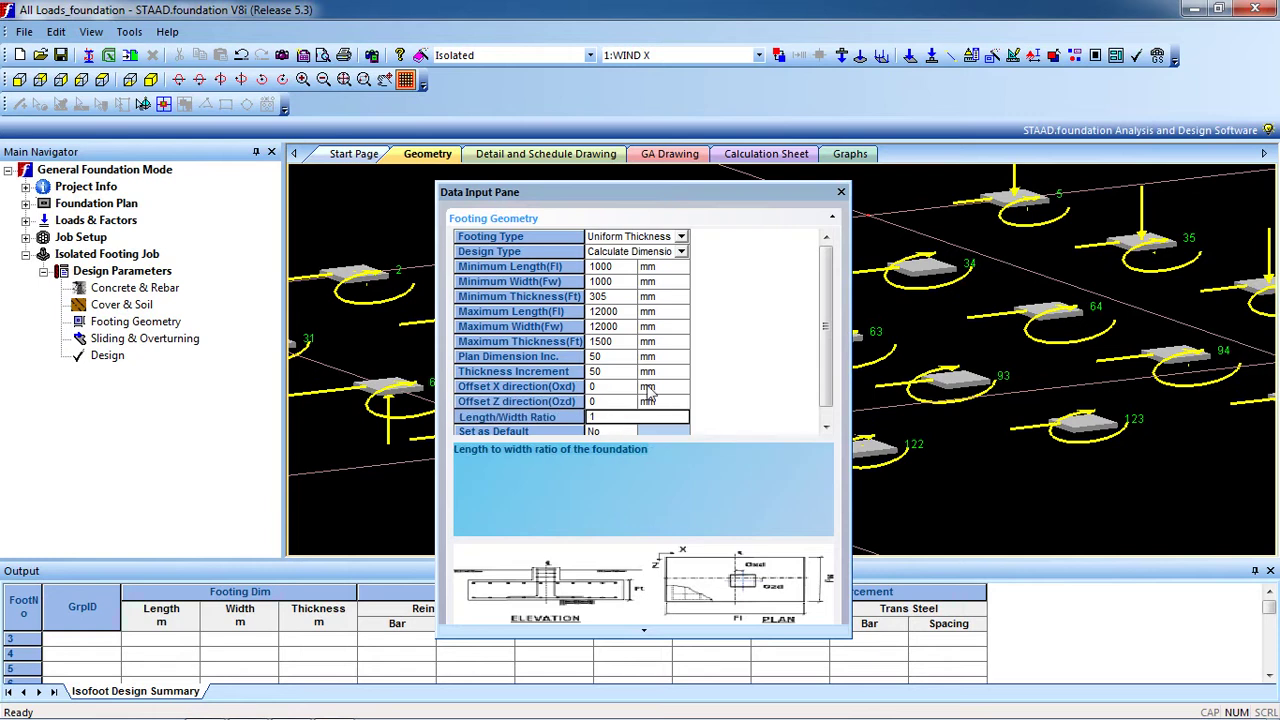
click(827, 424)
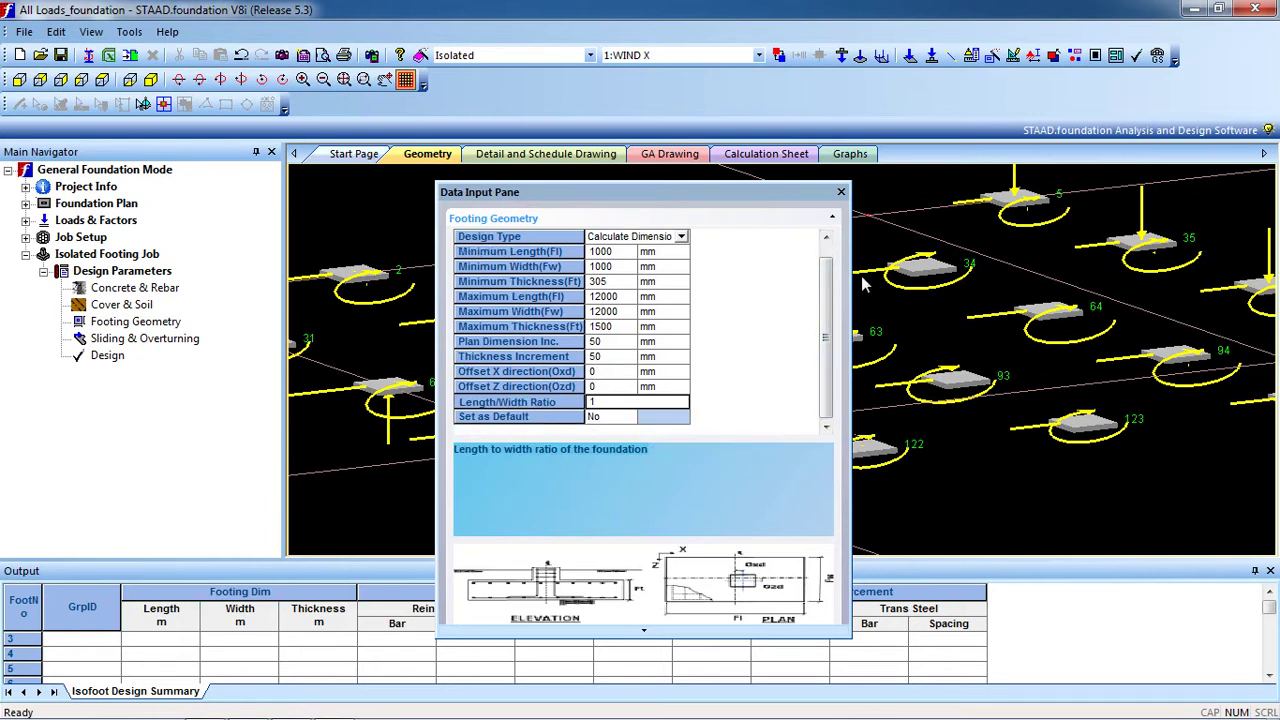
click(826, 237)
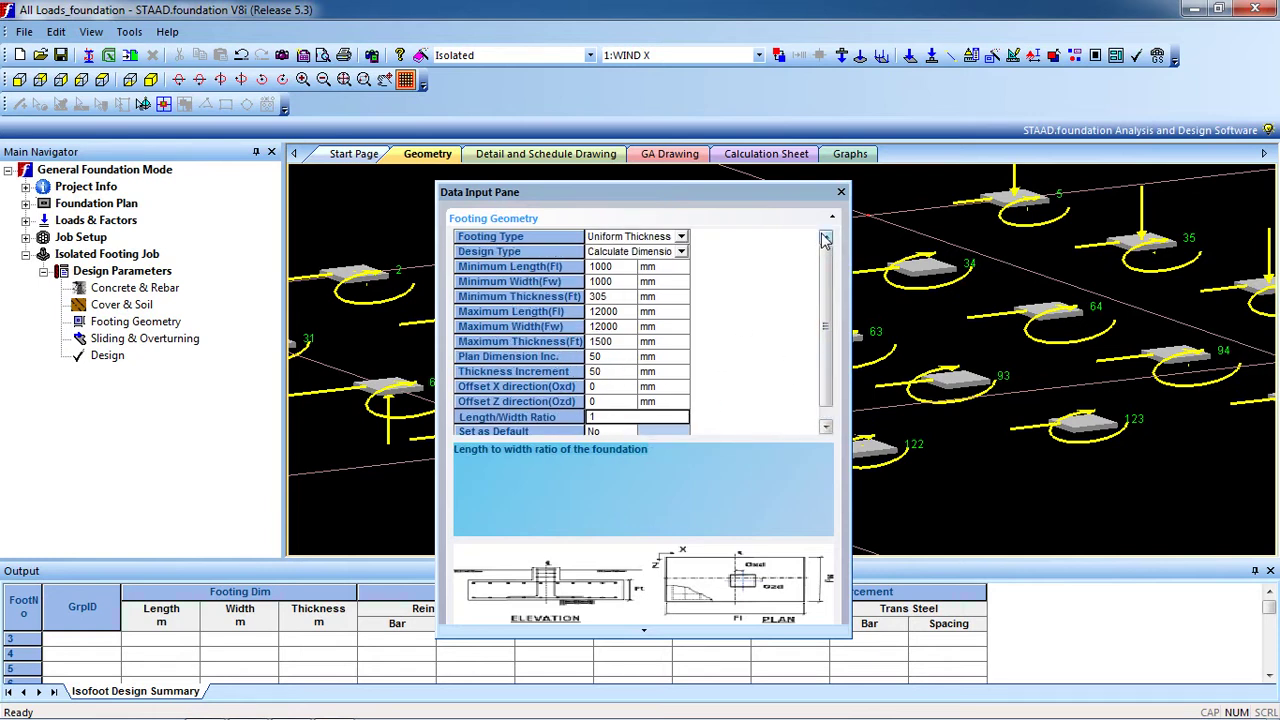
click(665, 258)
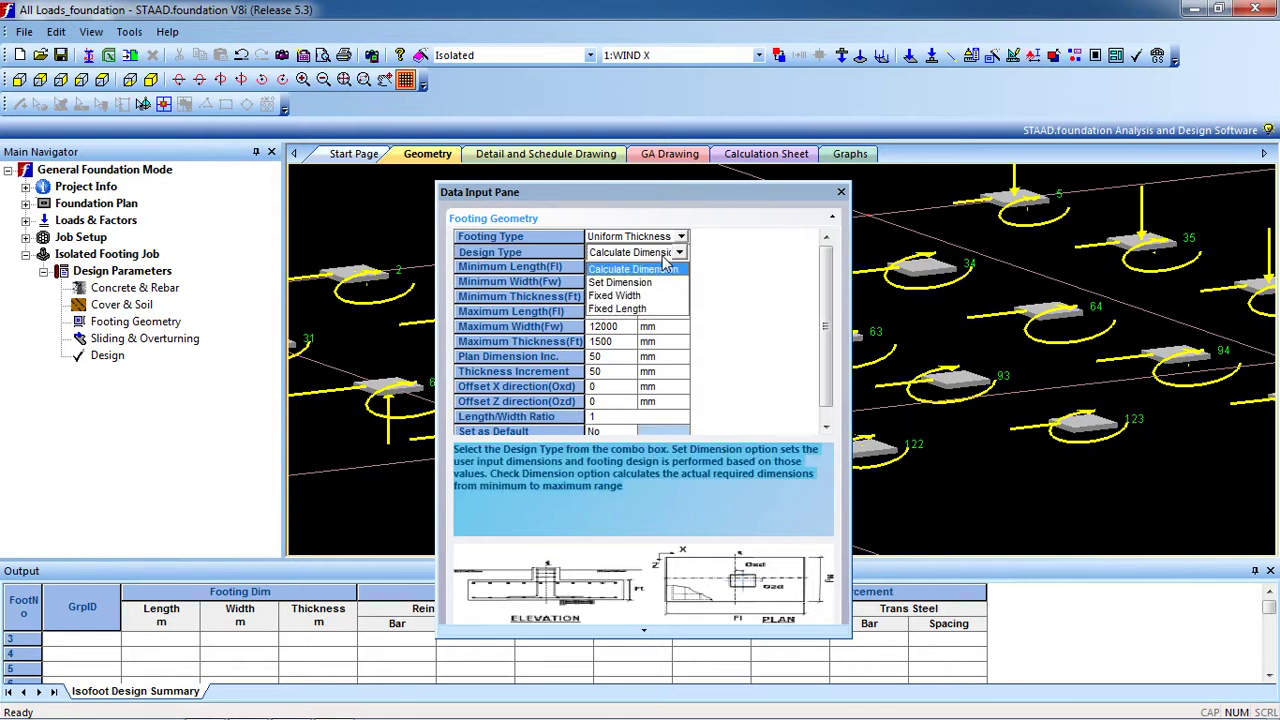
click(659, 309)
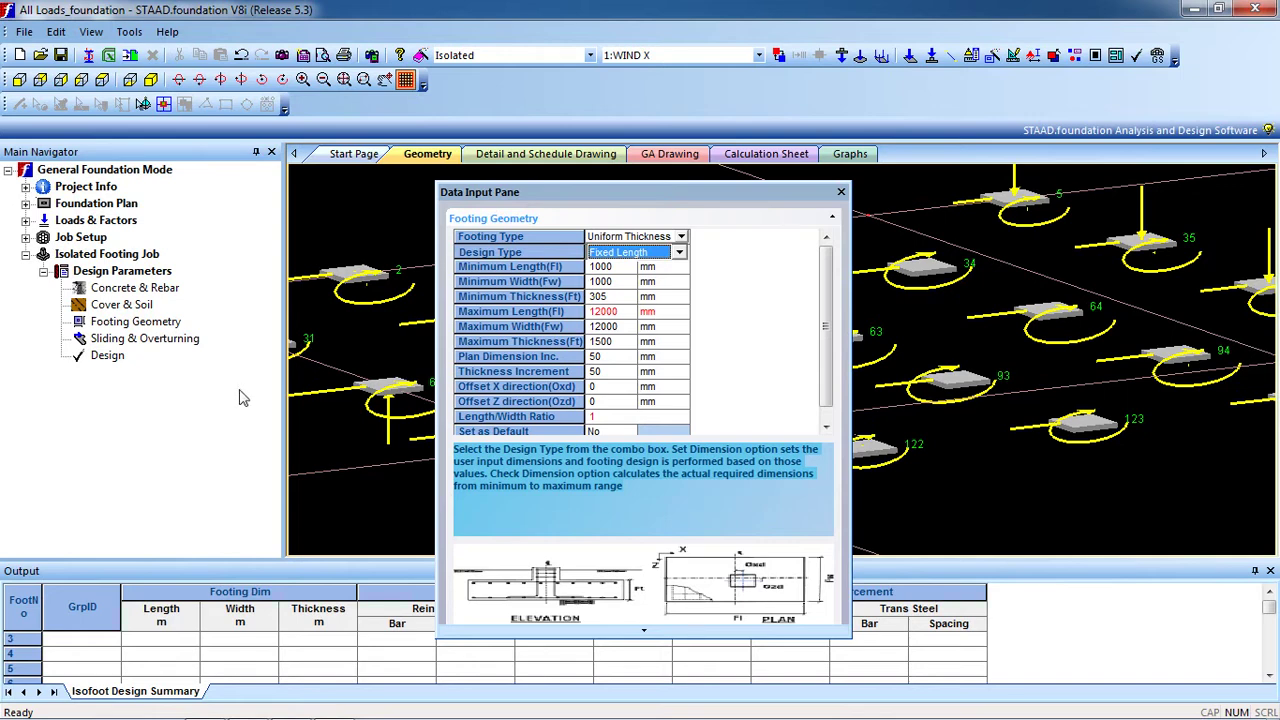
Run the isolated footing analysis and design without saving the file first
click(118, 362)
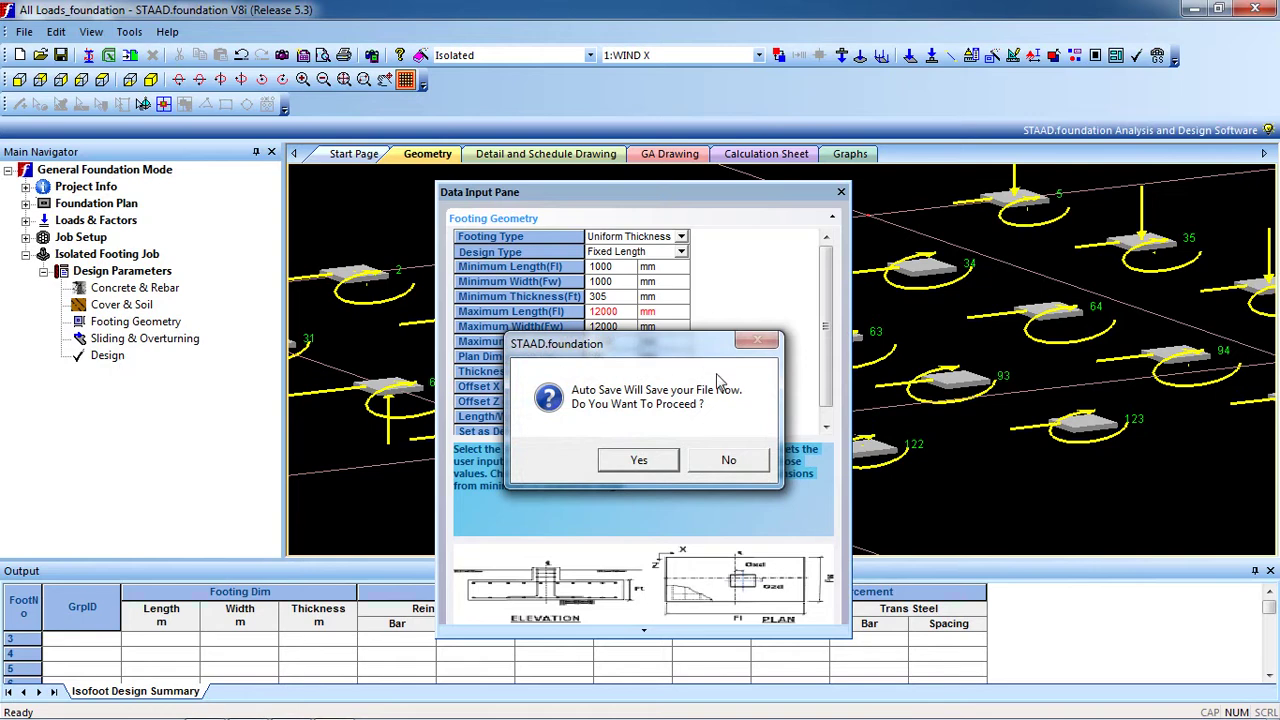
click(722, 462)
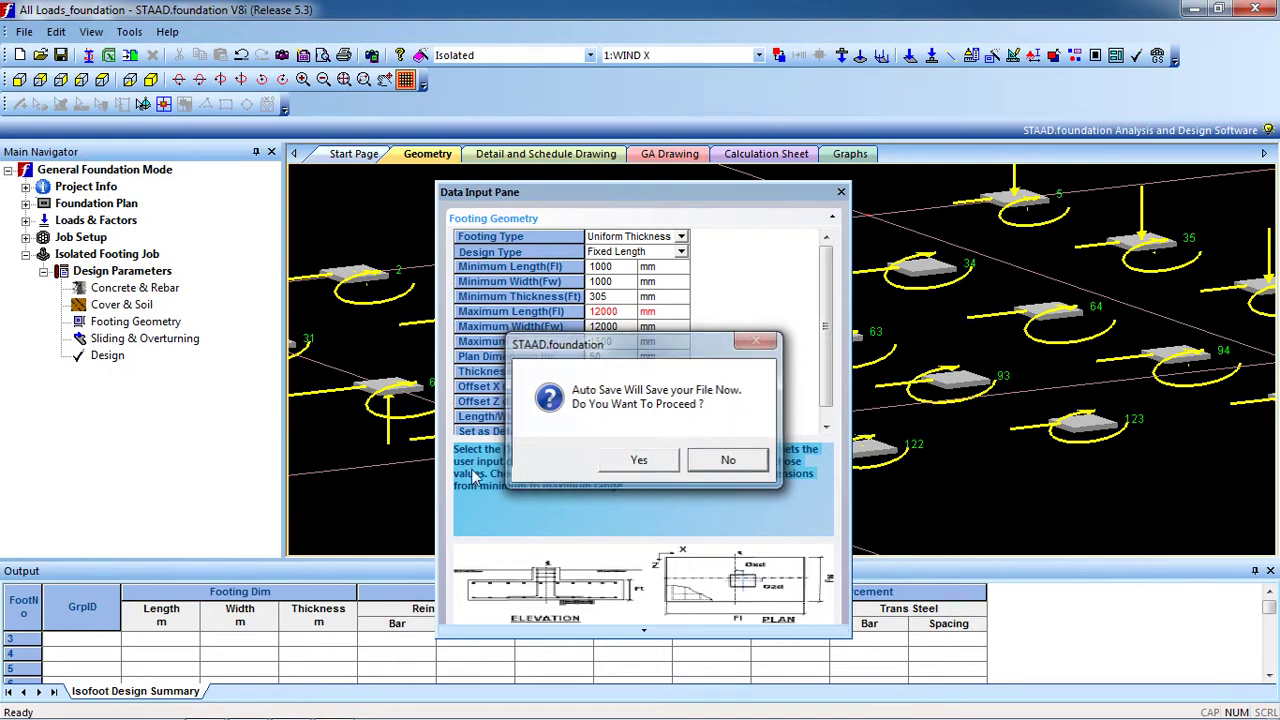
click(108, 358)
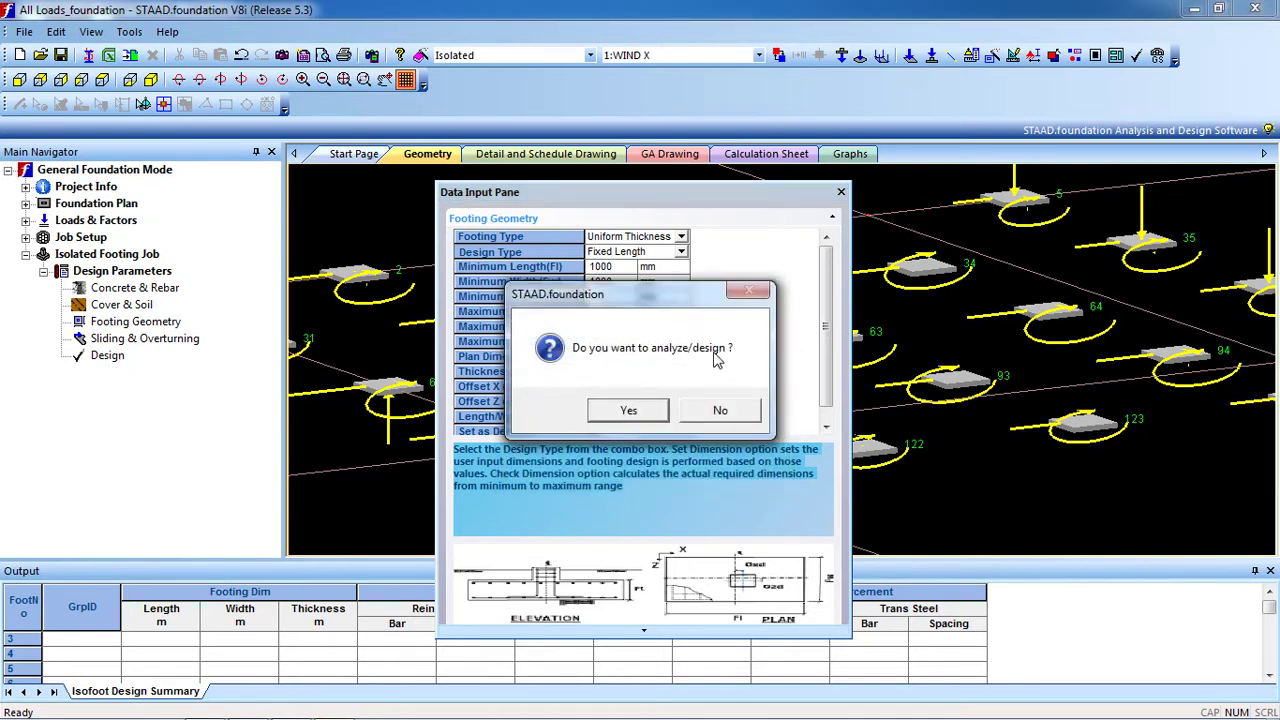
click(636, 412)
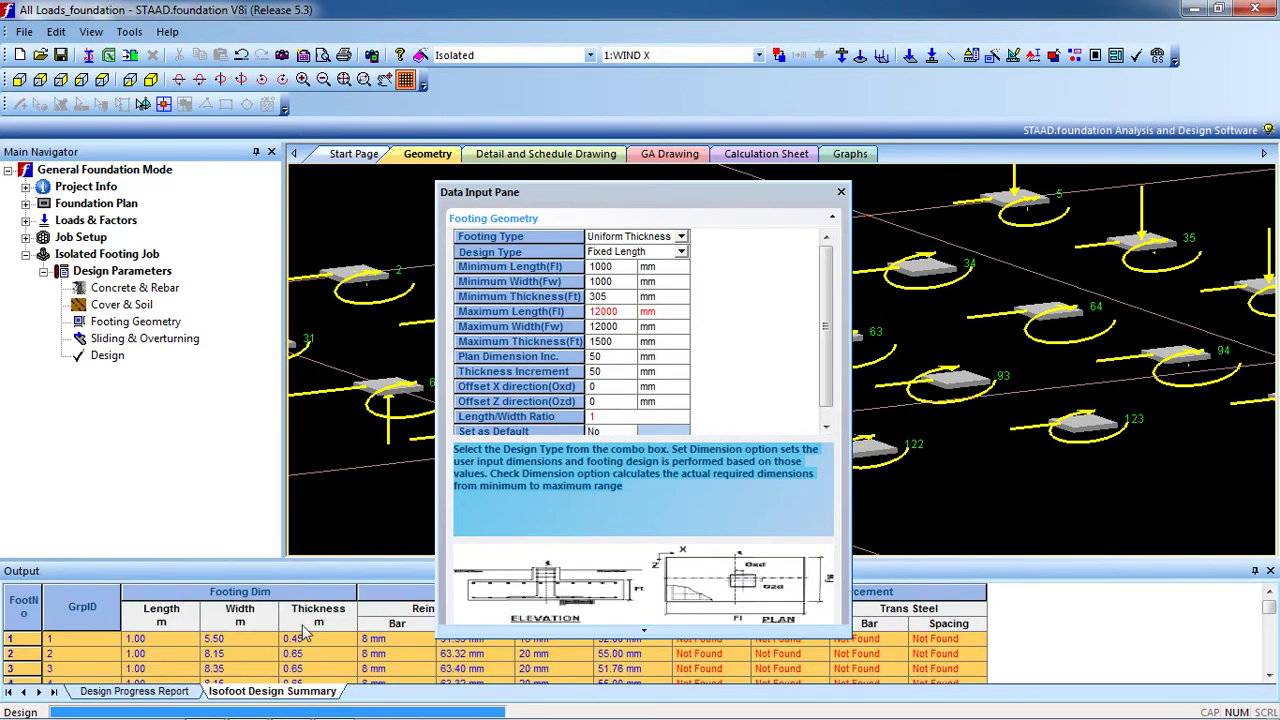
Close the input pane and scroll through the IS 456-2000 calculation sheet and design summary
click(841, 192)
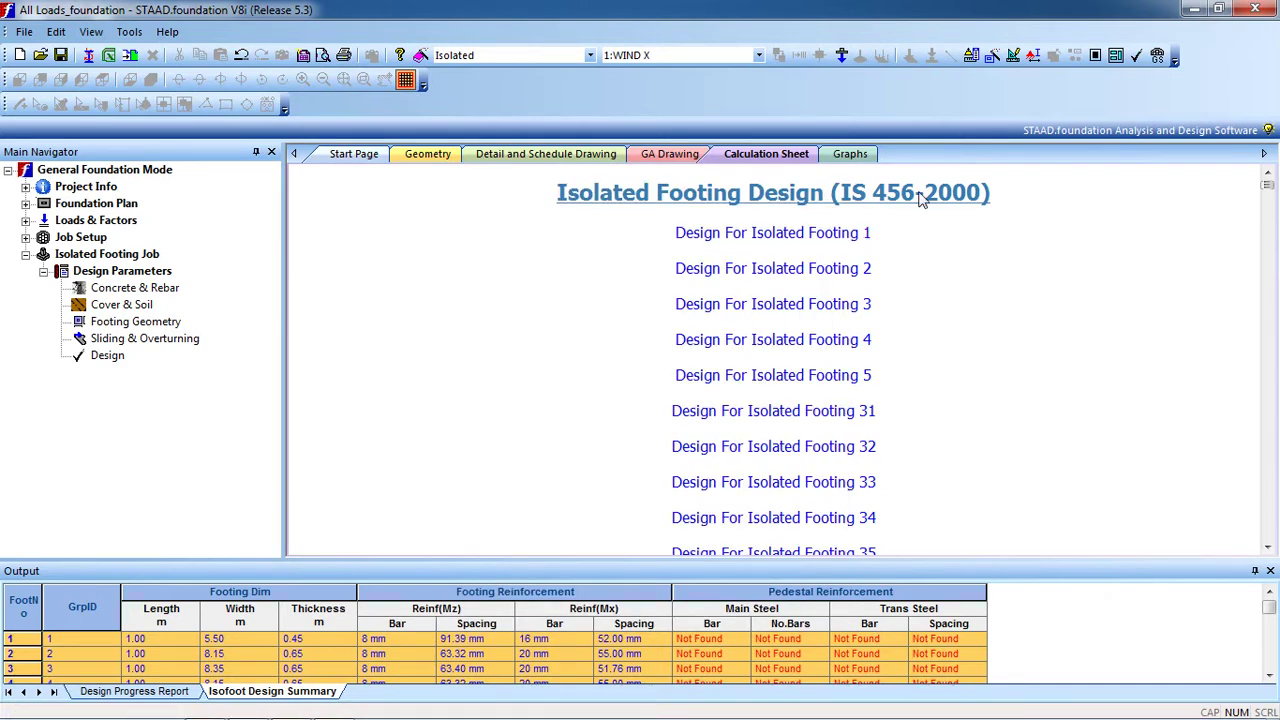
scroll(994, 254, down, 15)
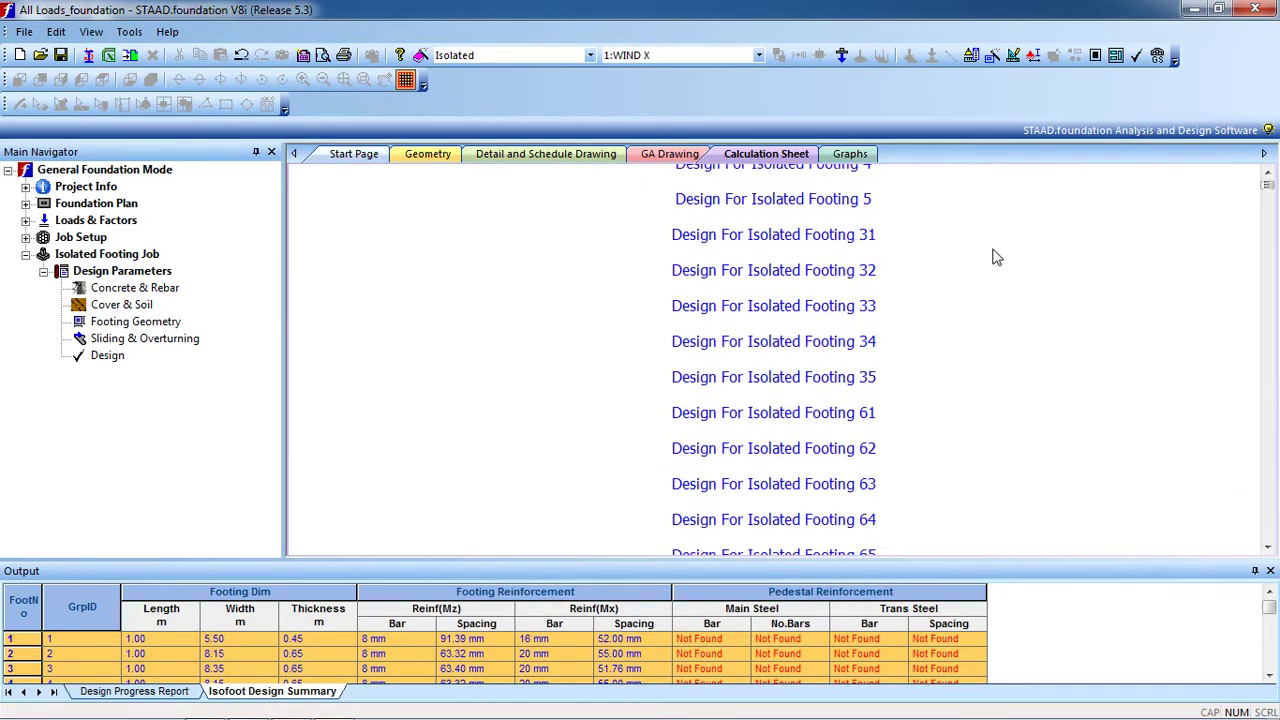
scroll(945, 318, down, 20)
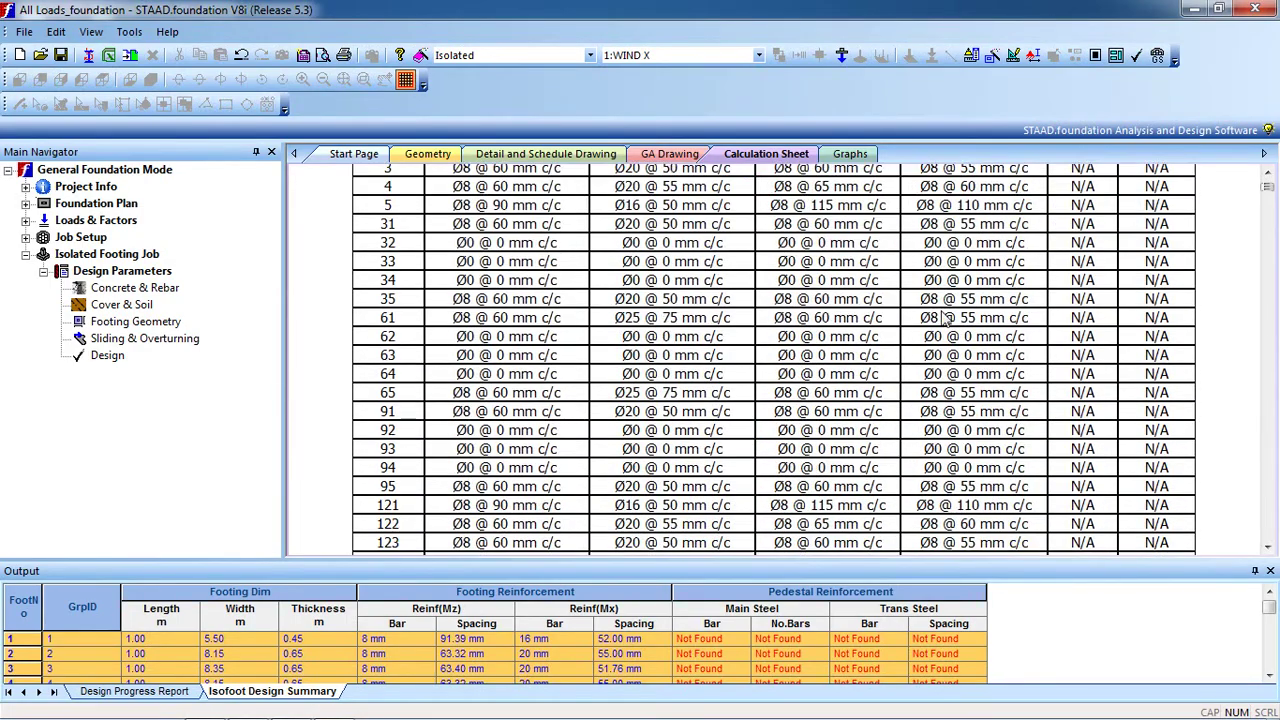
scroll(945, 318, up, 20)
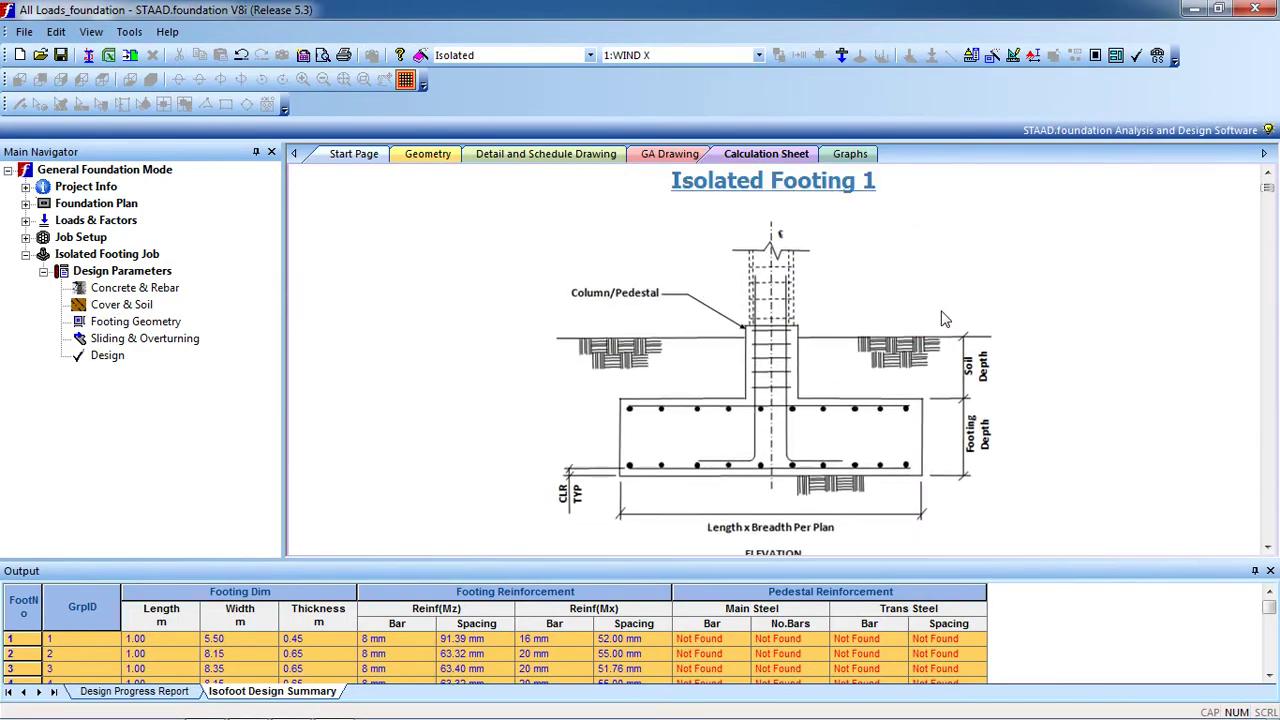
scroll(943, 323, down, 10)
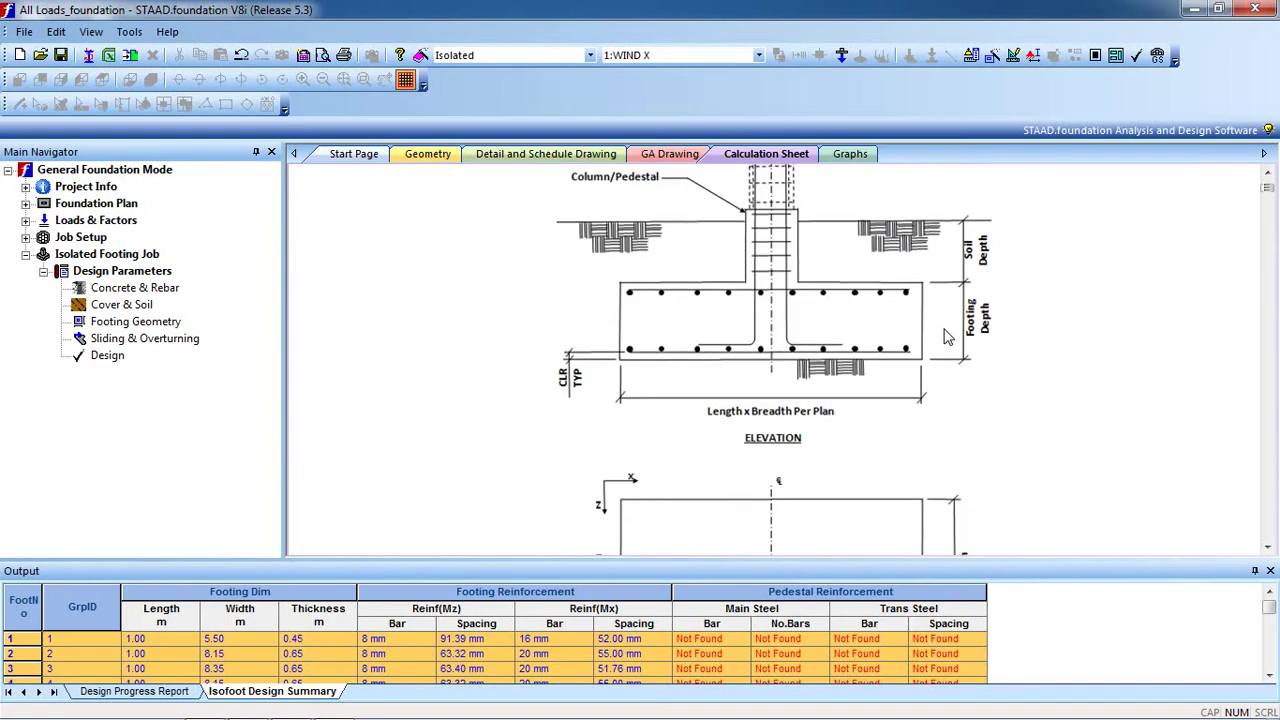
scroll(810, 320, down, 20)
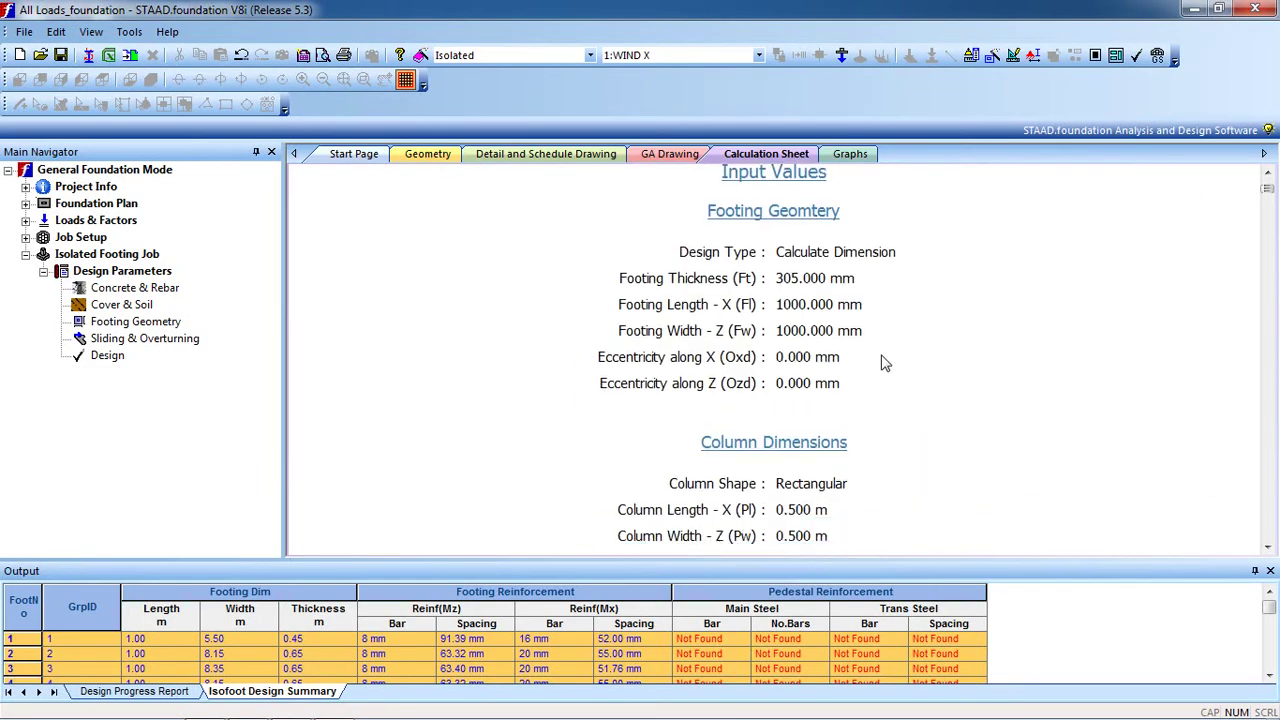
scroll(890, 372, down, 20)
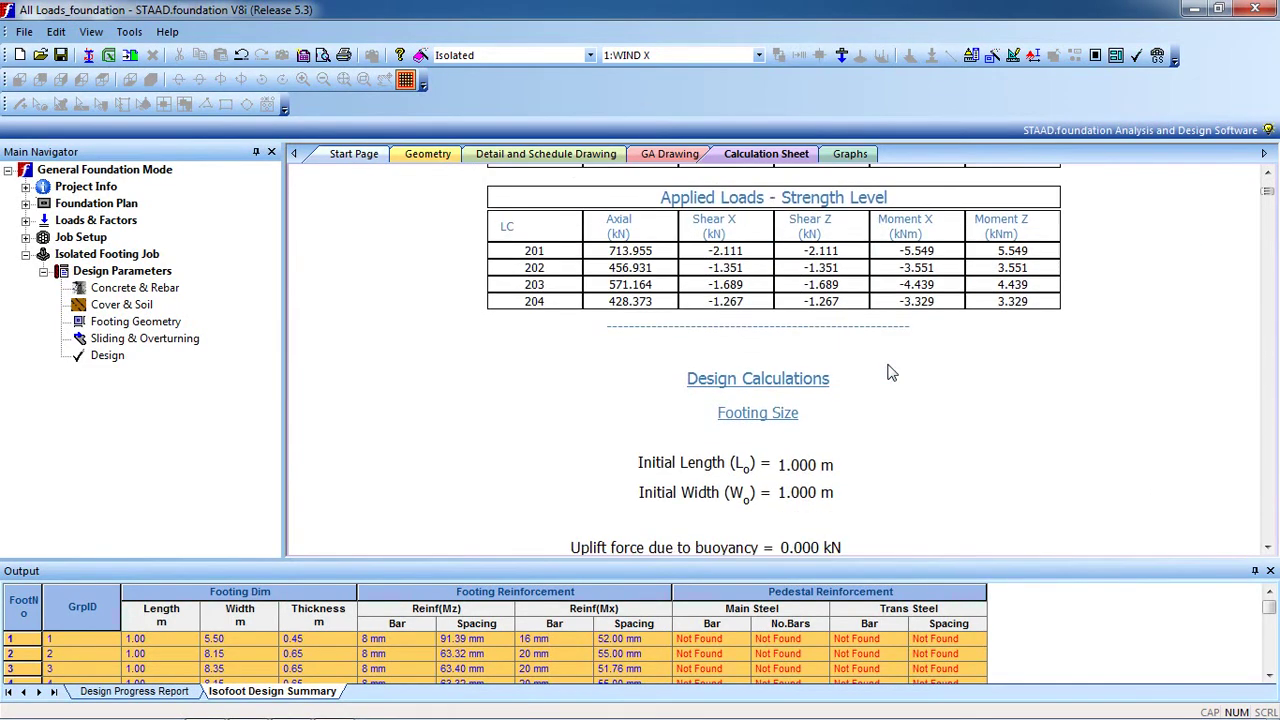
scroll(890, 372, down, 20)
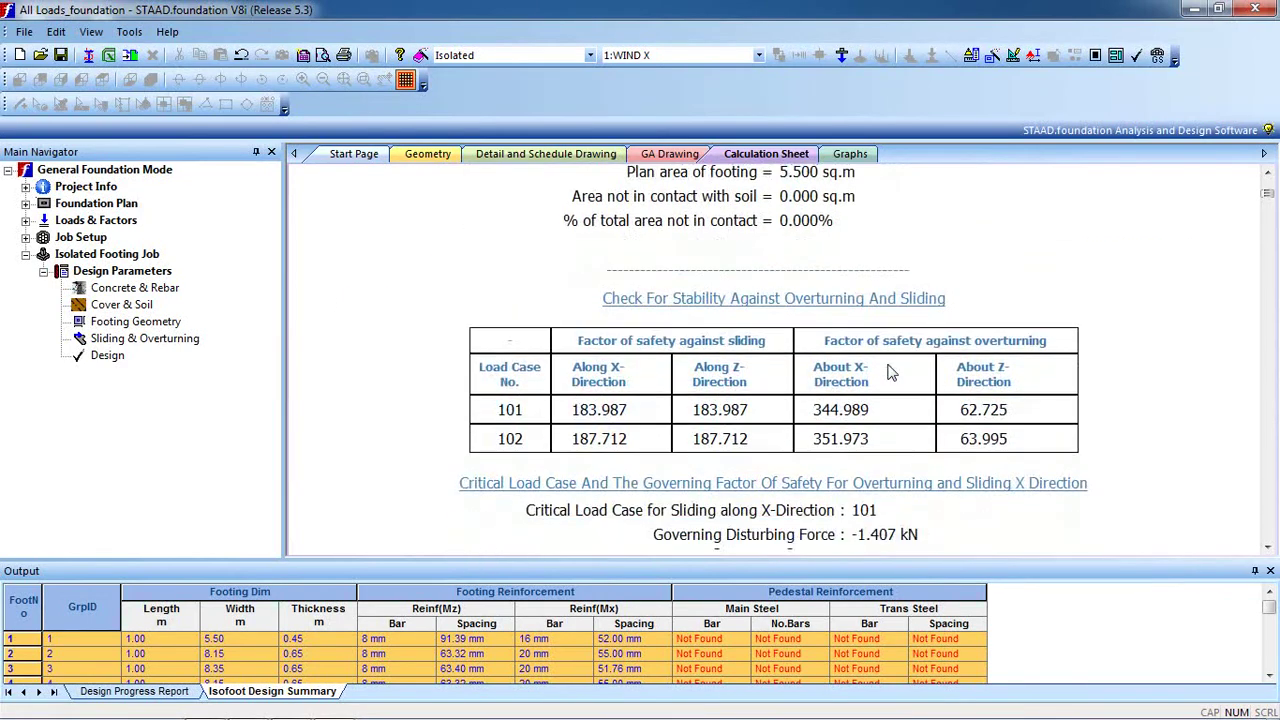
scroll(890, 372, down, 20)
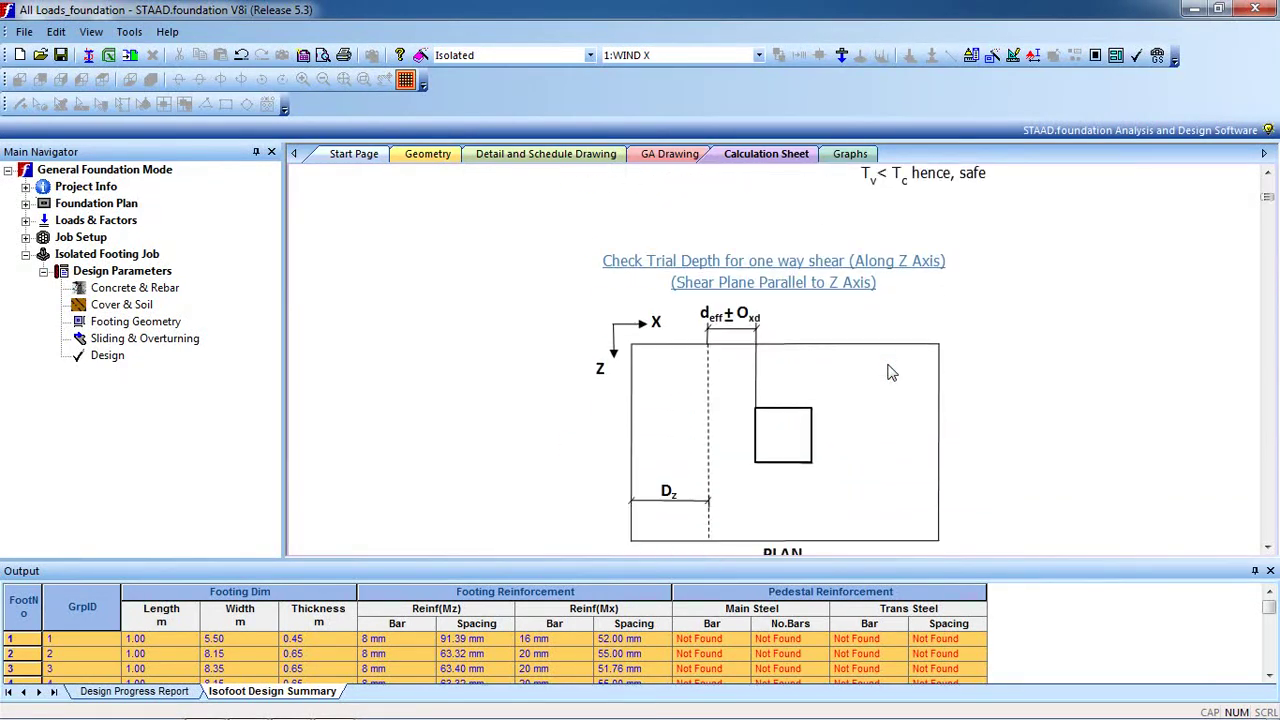
scroll(890, 372, down, 8)
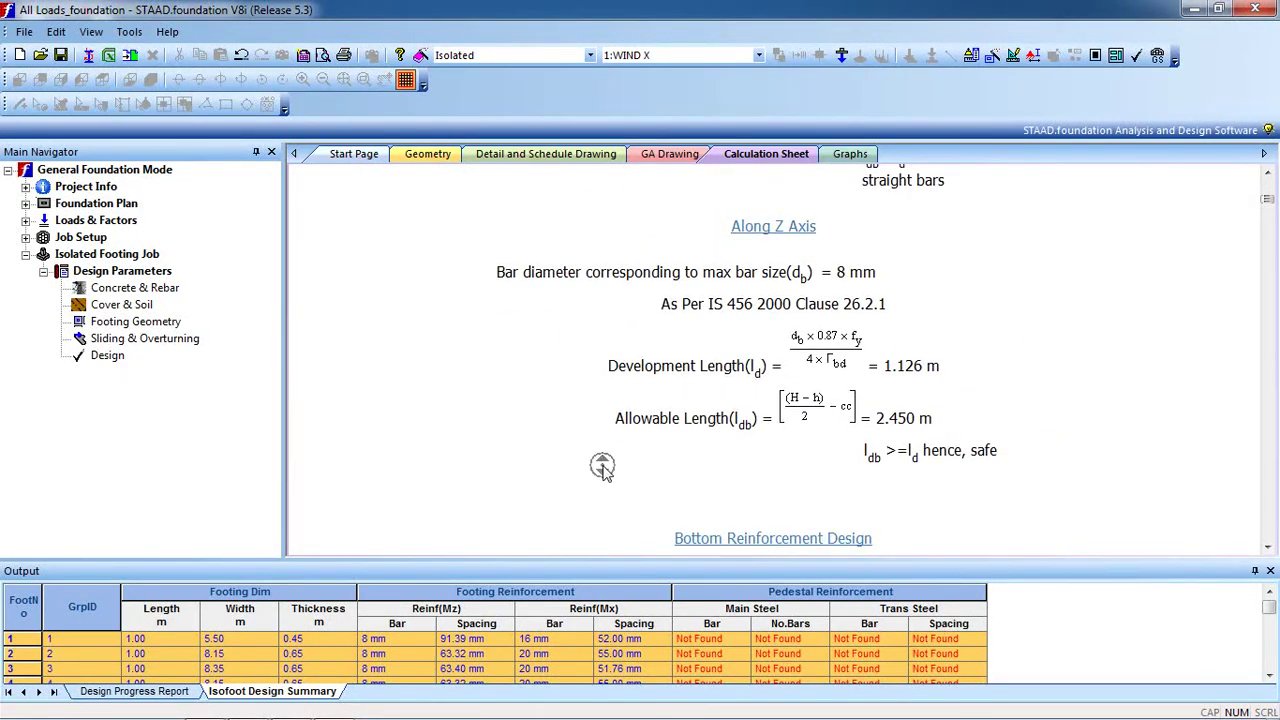
scroll(601, 465, up, 20)
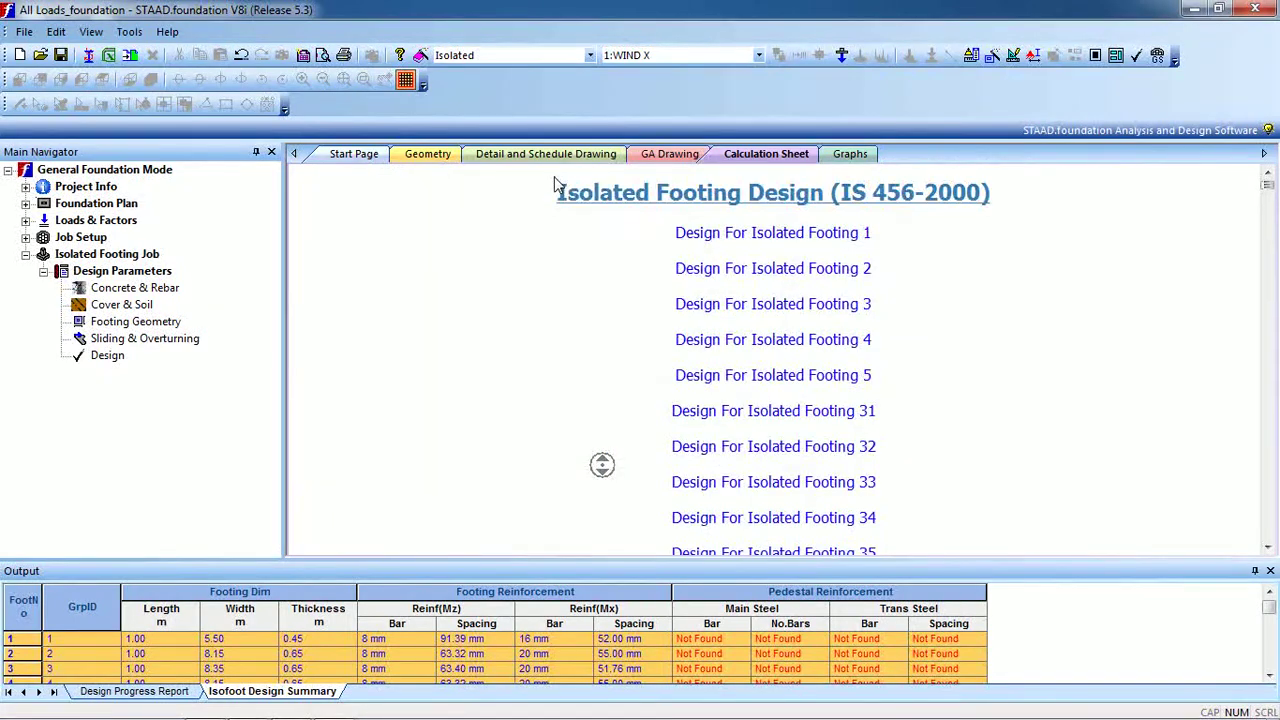
Open the 'Design For Isolated Footing 1' report and scroll through its drawings, input values and loads
click(552, 200)
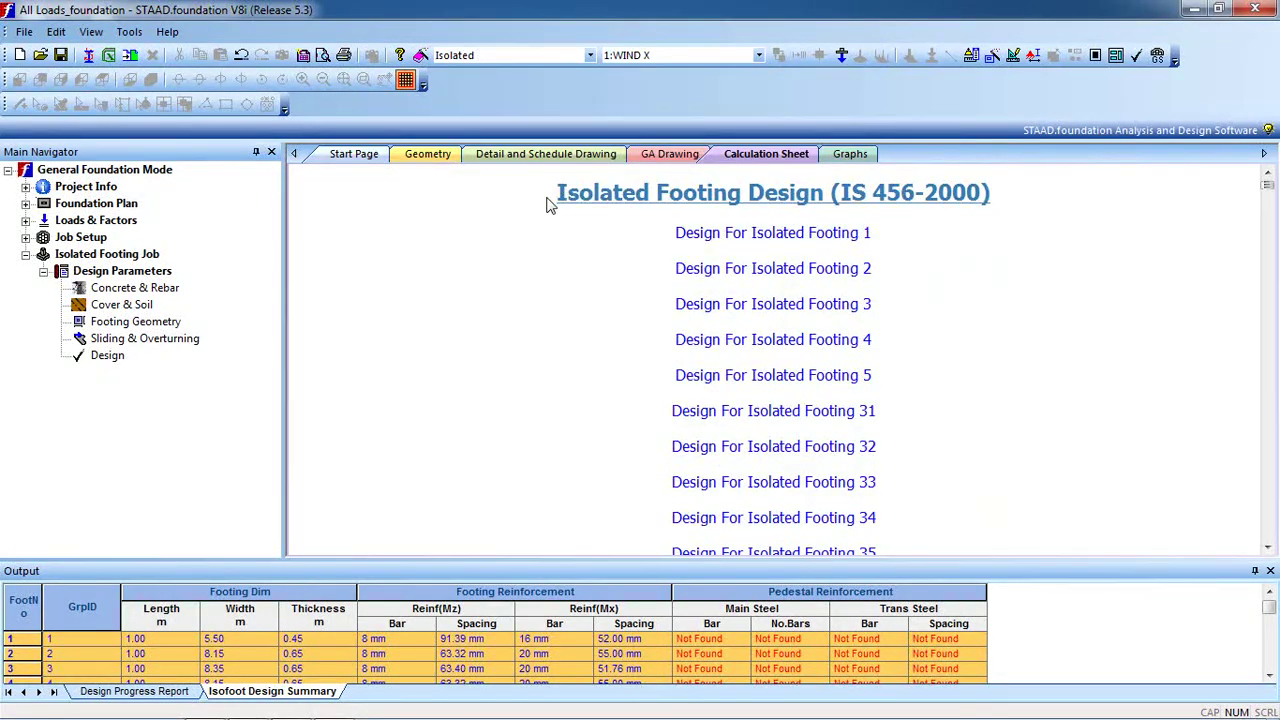
click(728, 236)
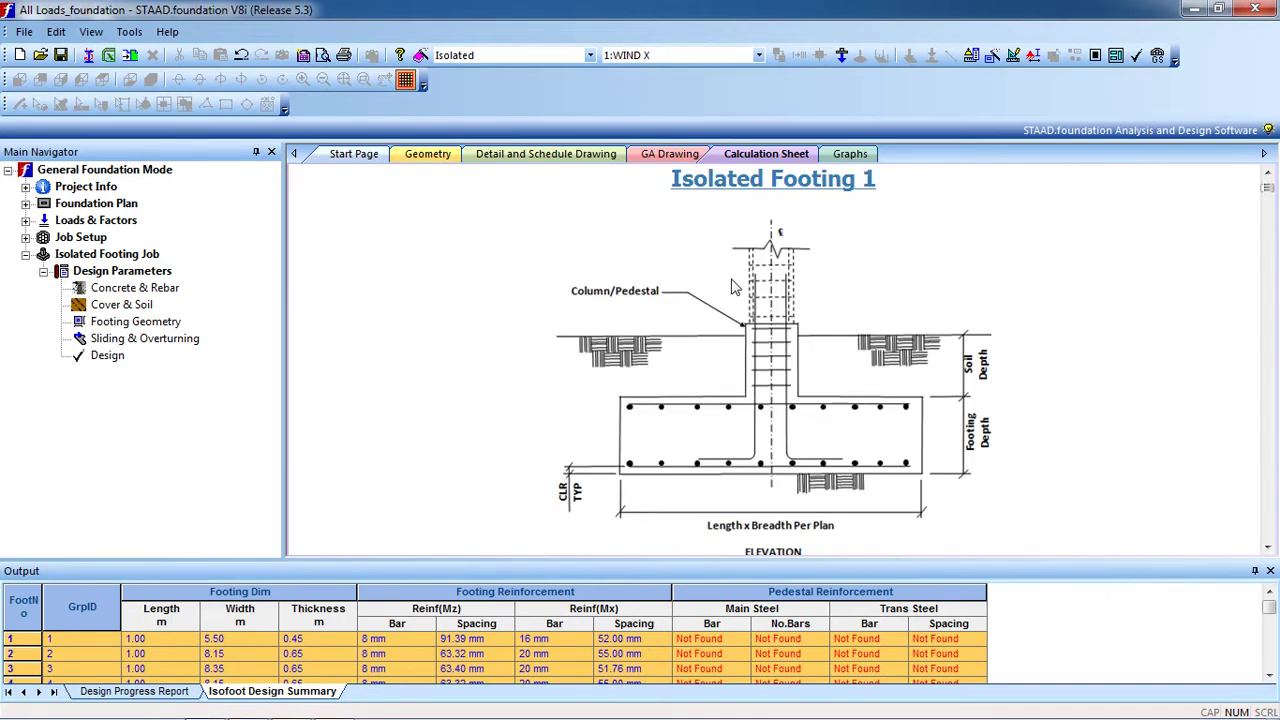
scroll(731, 287, down, 10)
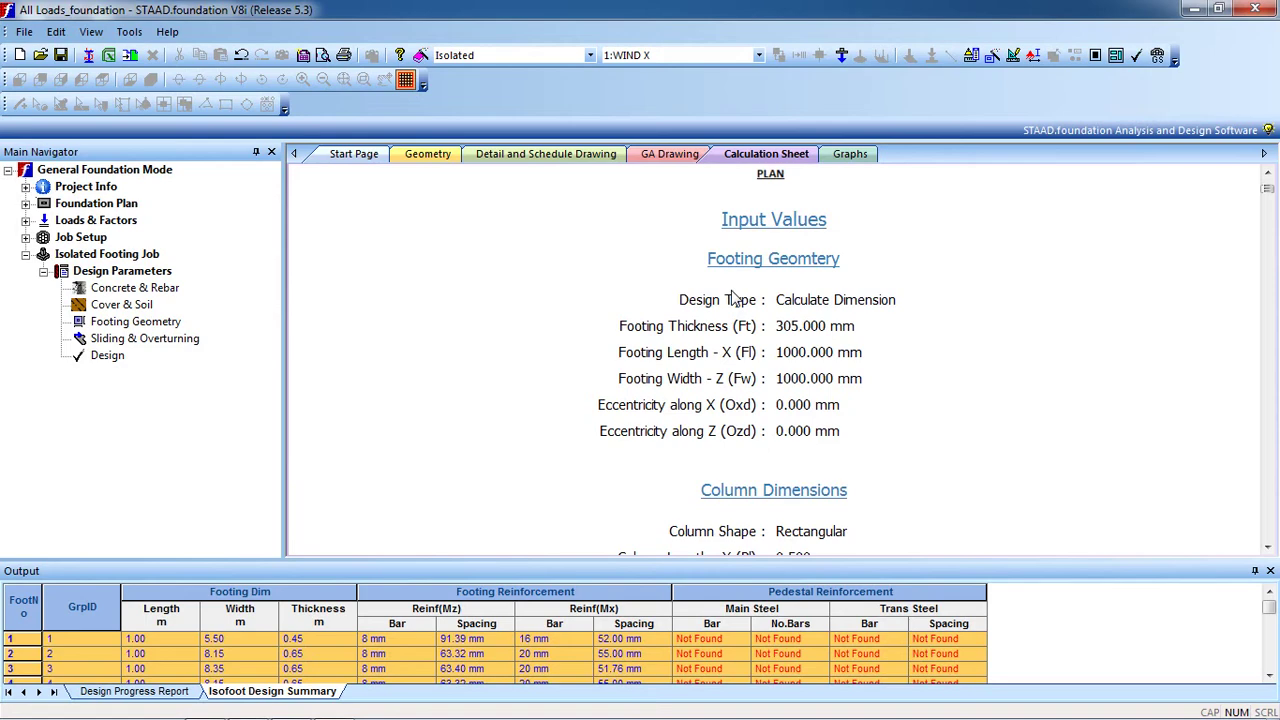
scroll(731, 297, up, 10)
scroll(731, 297, down, 3)
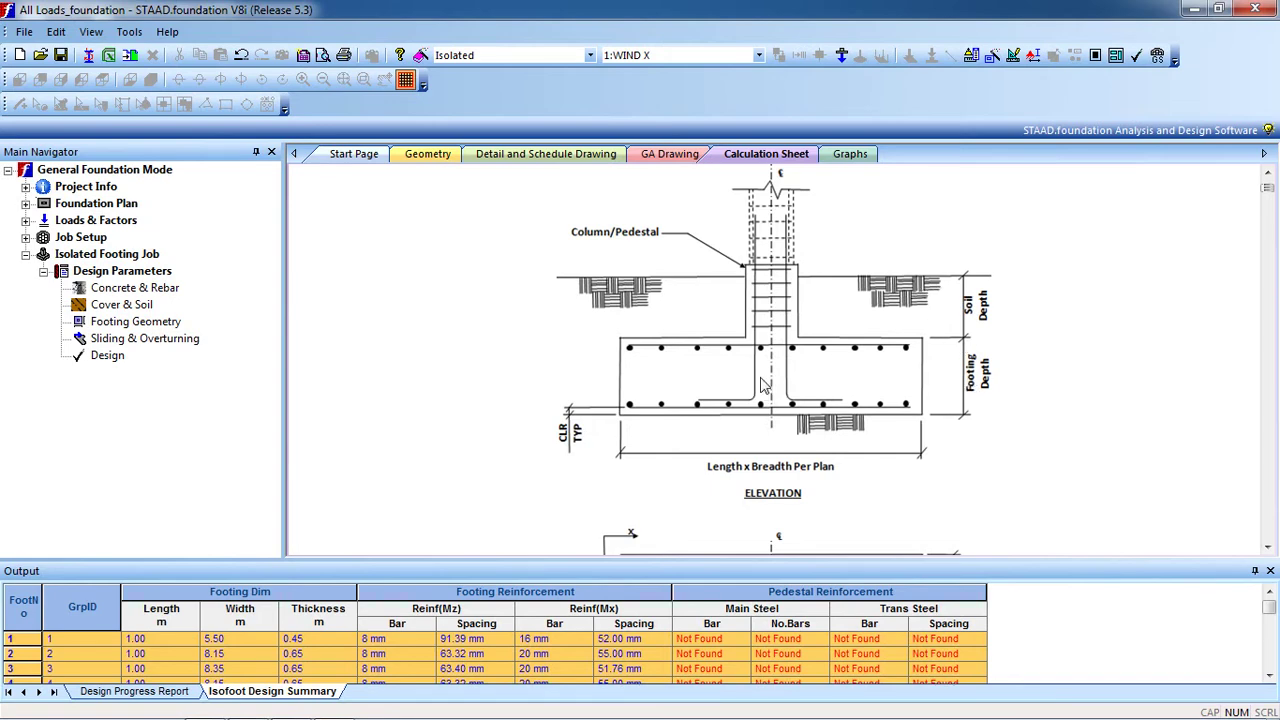
scroll(737, 342, down, 15)
scroll(737, 342, down, 8)
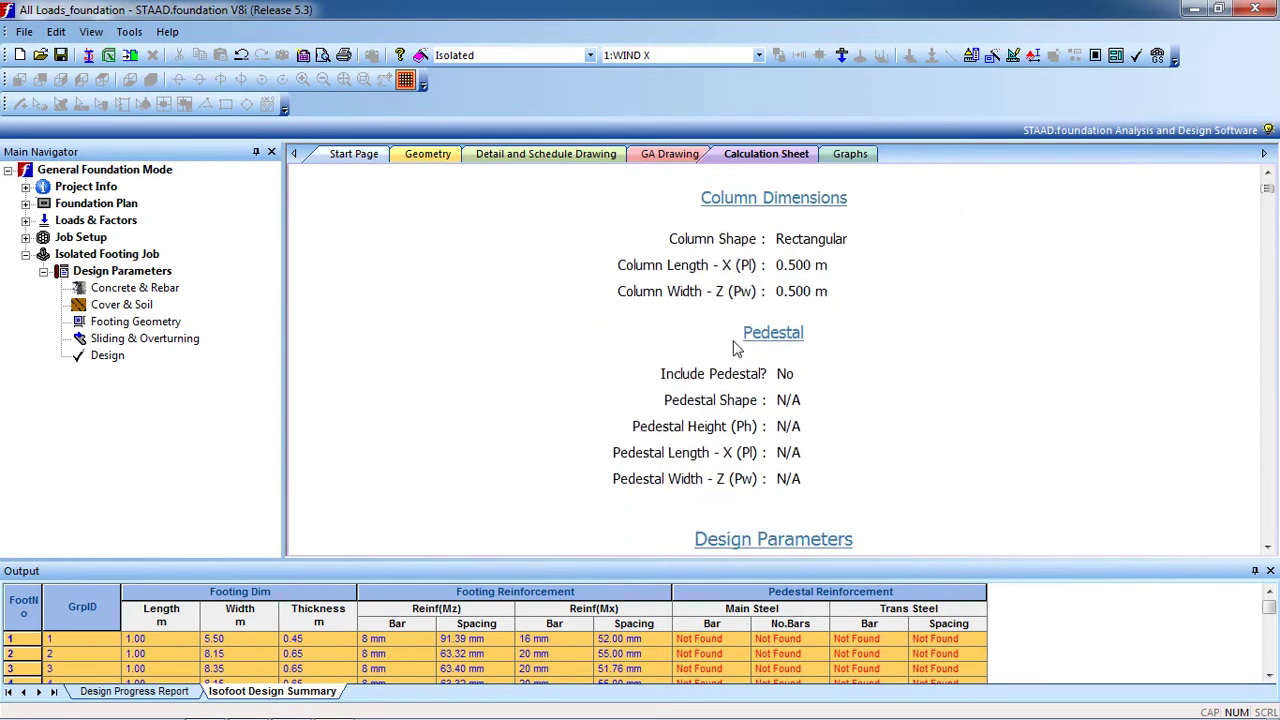
scroll(736, 350, up, 4)
scroll(735, 359, down, 6)
scroll(735, 359, down, 8)
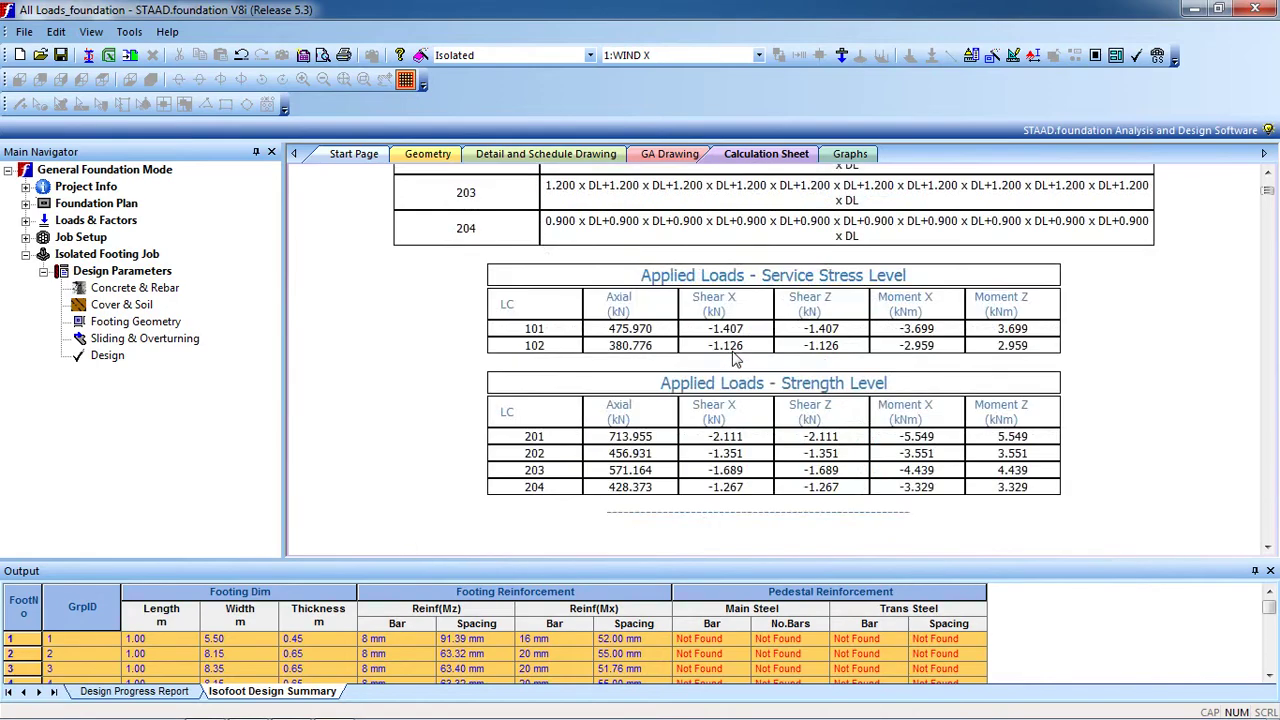
scroll(702, 320, up, 7)
scroll(702, 320, up, 15)
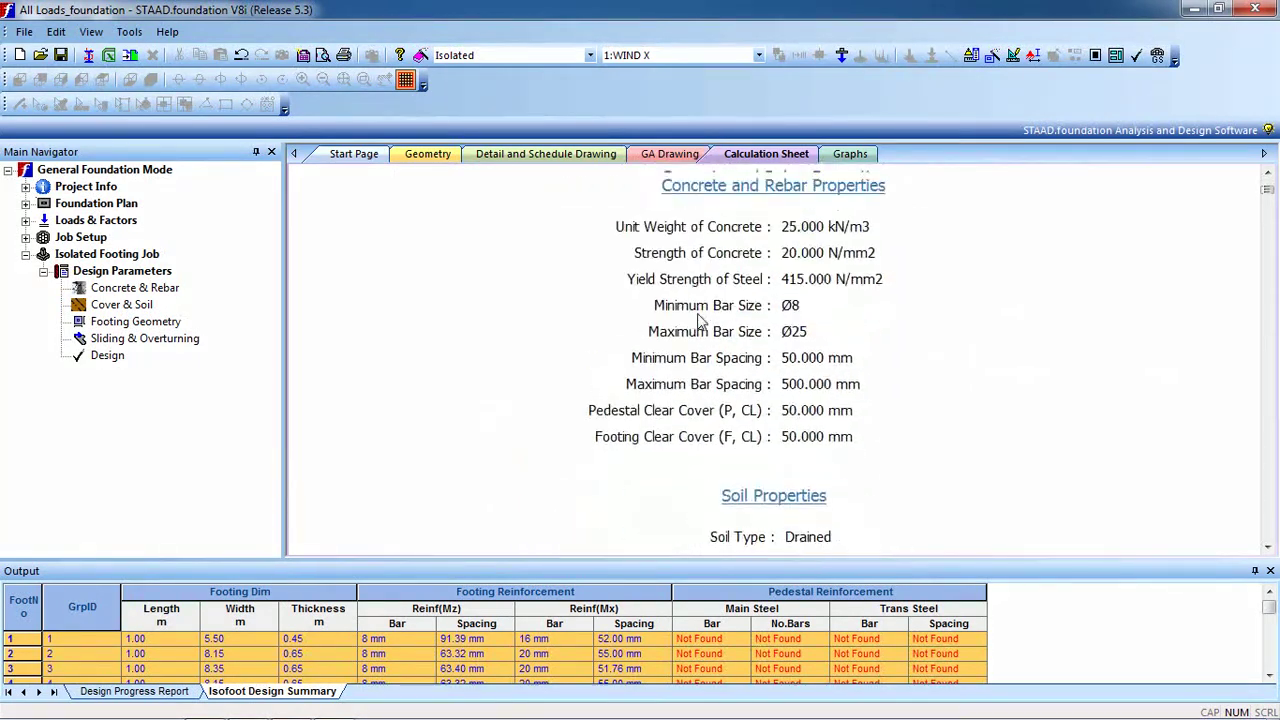
Switch to the Detail and Schedule Drawing page showing the footing detail drawing
click(427, 154)
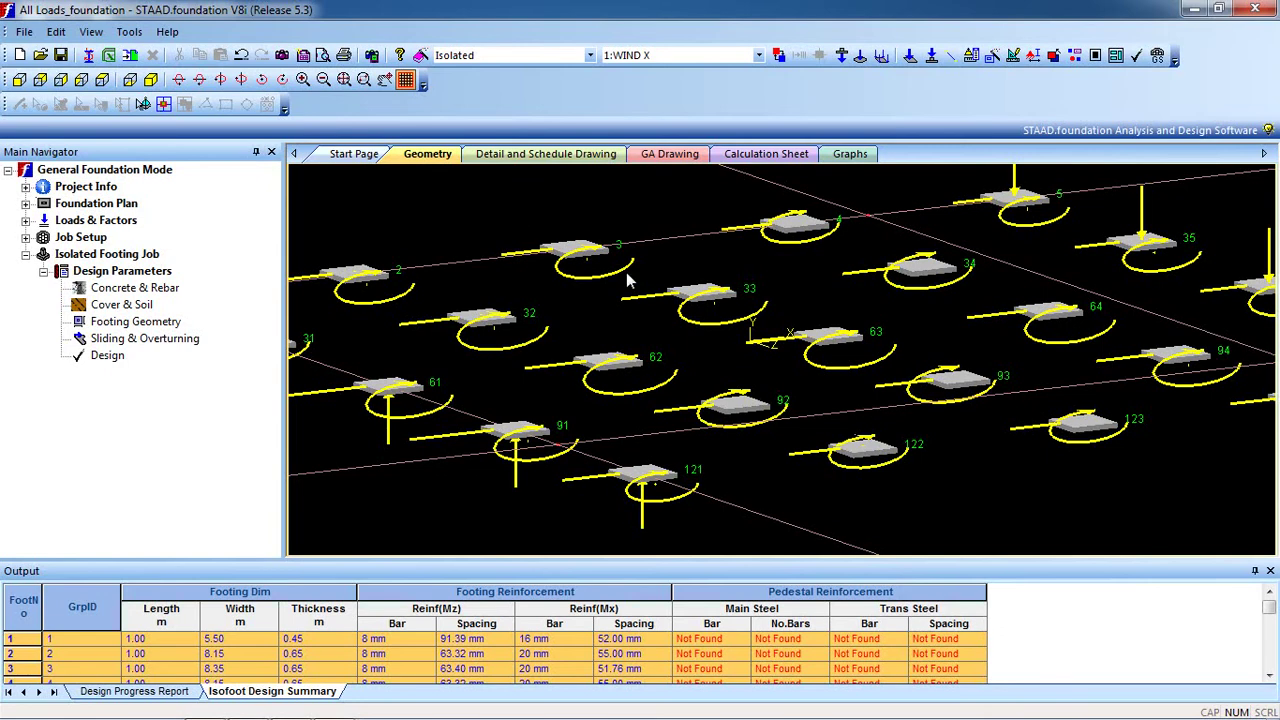
click(557, 155)
scroll(745, 338, up, 3)
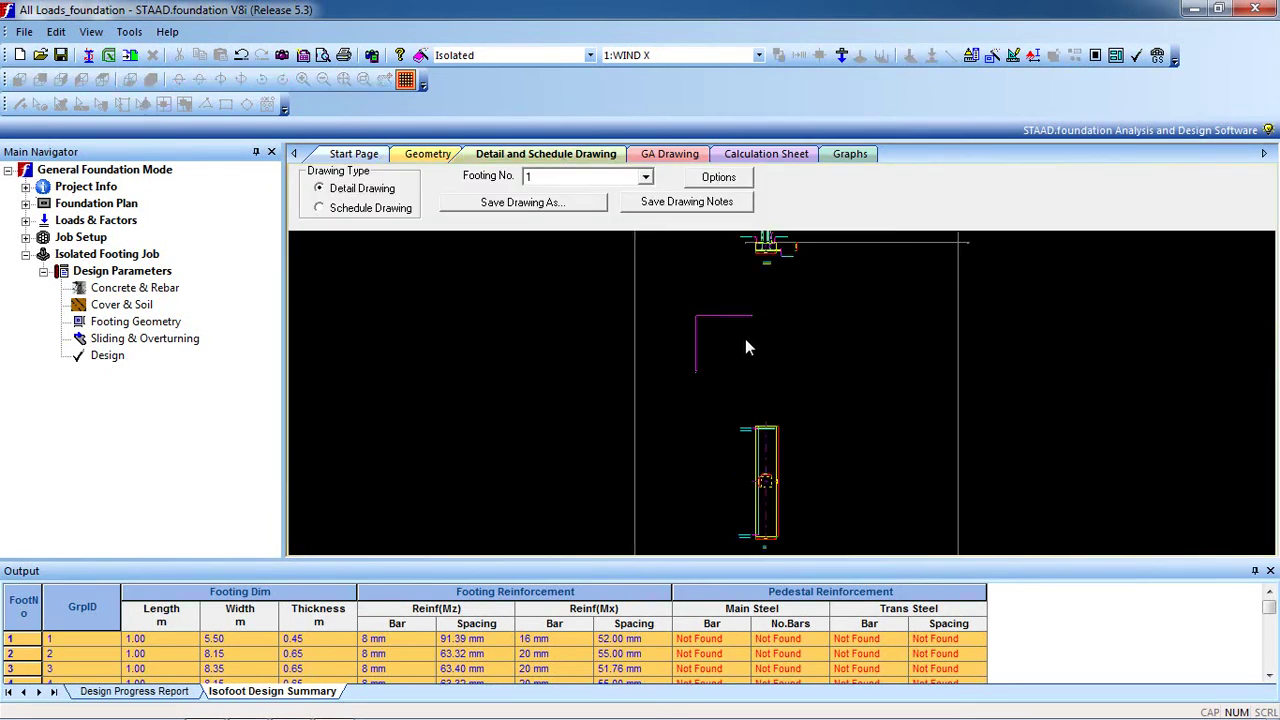
Preview the detail drawings for footings 2, 4 and 34, then return to footing 1
click(596, 180)
click(590, 207)
click(645, 184)
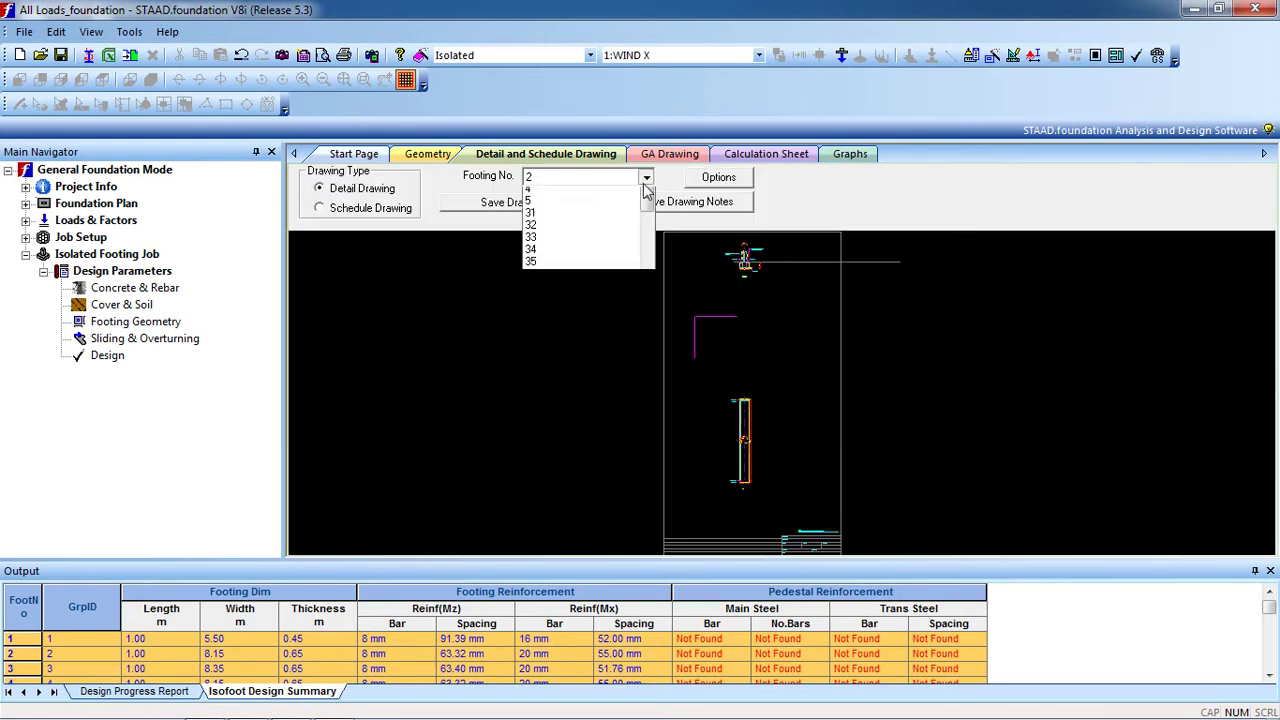
click(636, 222)
click(645, 180)
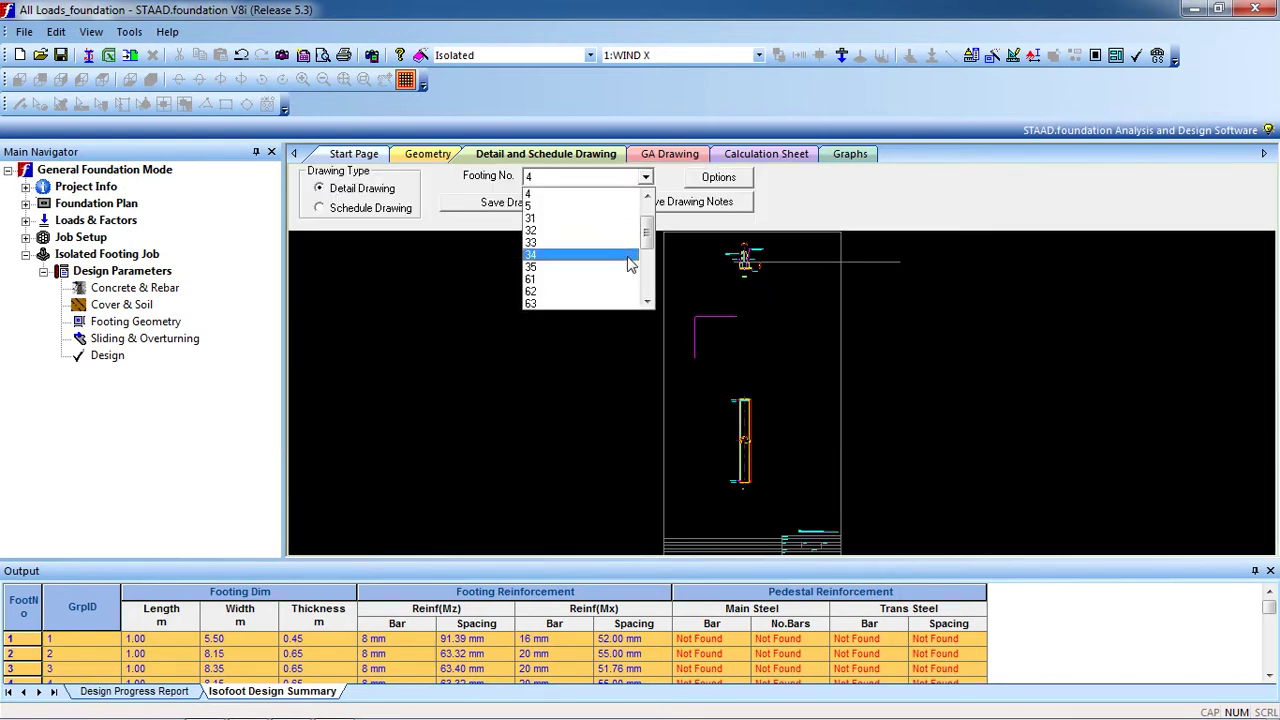
click(630, 258)
click(642, 179)
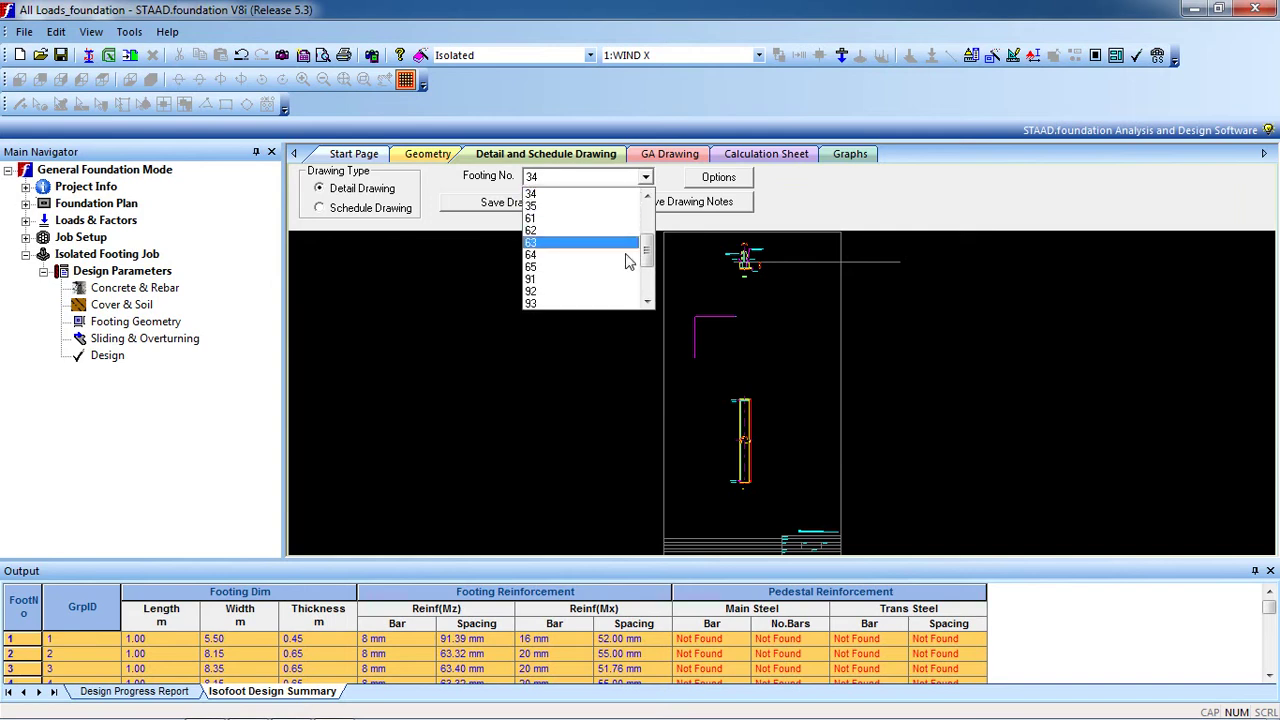
scroll(632, 264, down, 2)
scroll(630, 263, up, 4)
click(613, 193)
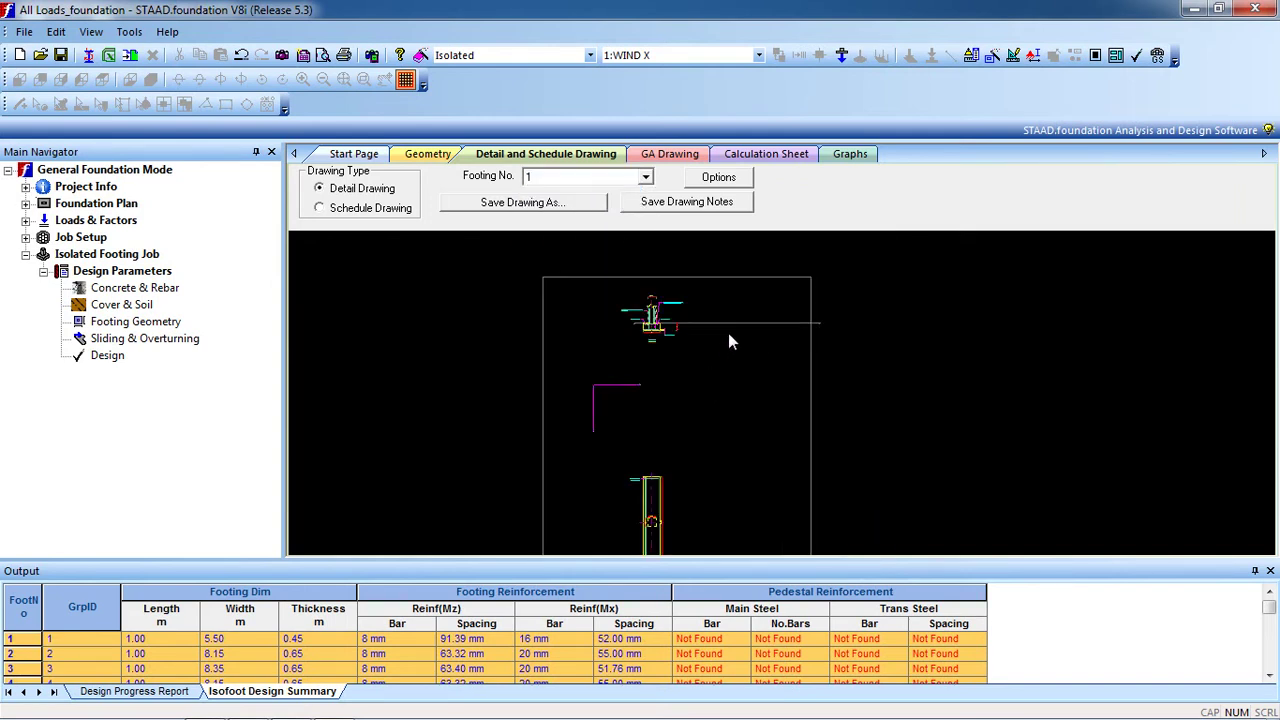
scroll(636, 278, up, 5)
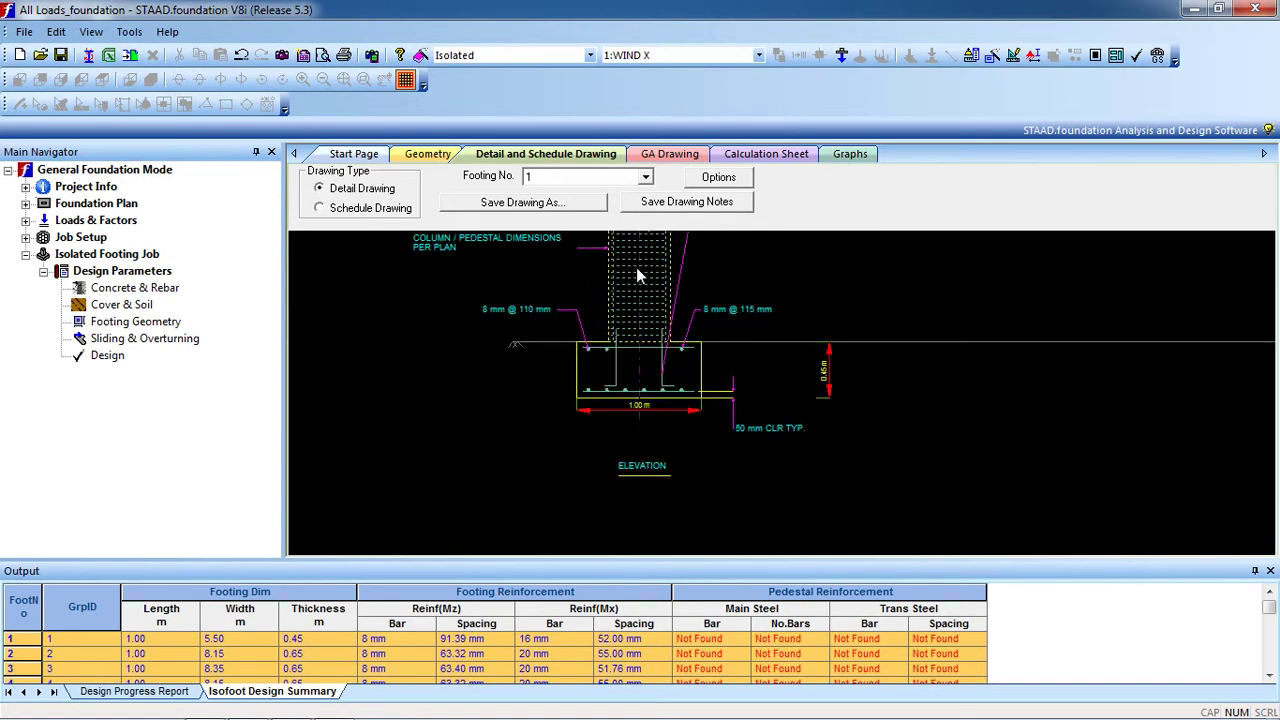
middle_drag(630, 337, 506, 442)
mouse_move(506, 441)
middle_down()
mouse_move(575, 262)
mouse_move(589, 258)
middle_up()
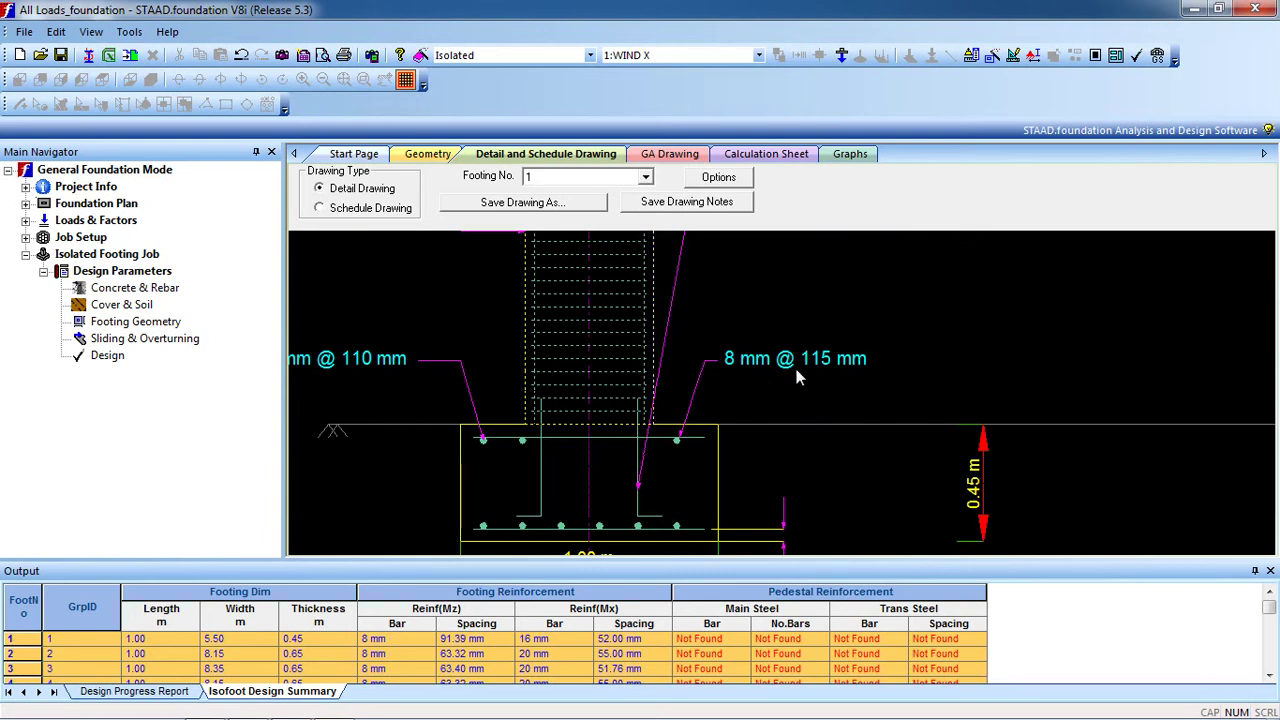
middle_drag(718, 380, 852, 387)
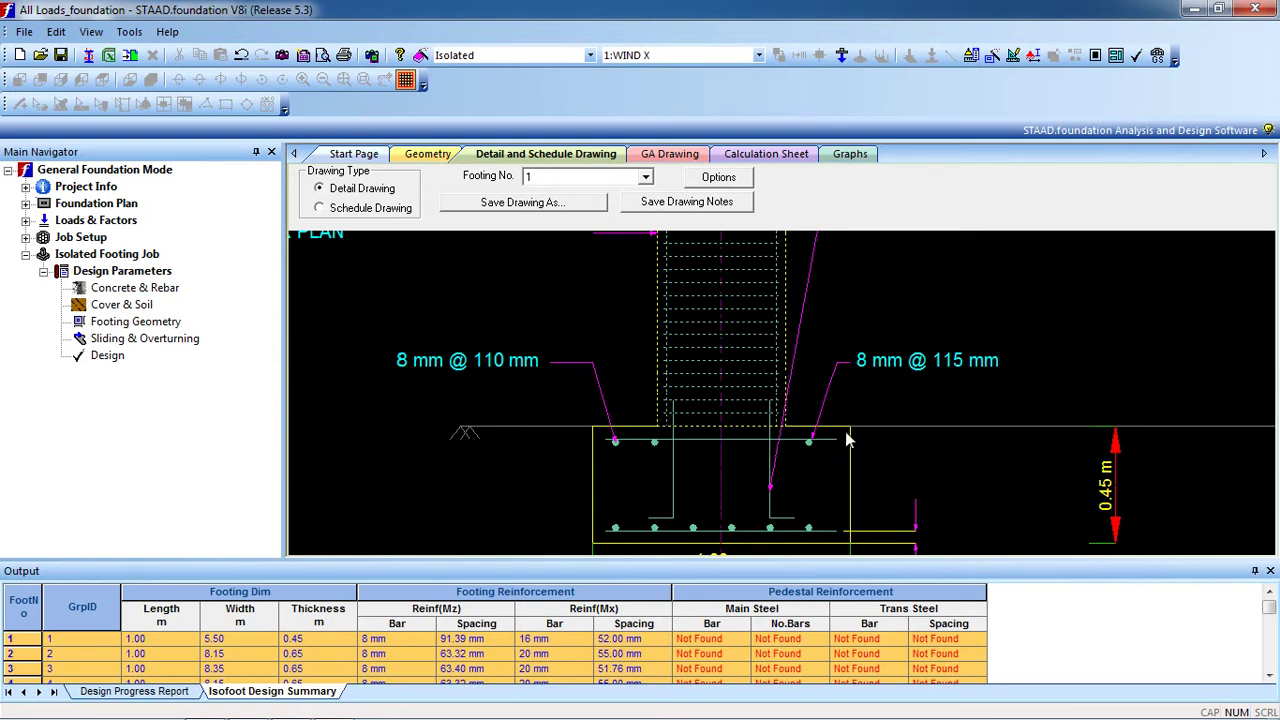
middle_drag(772, 458, 734, 352)
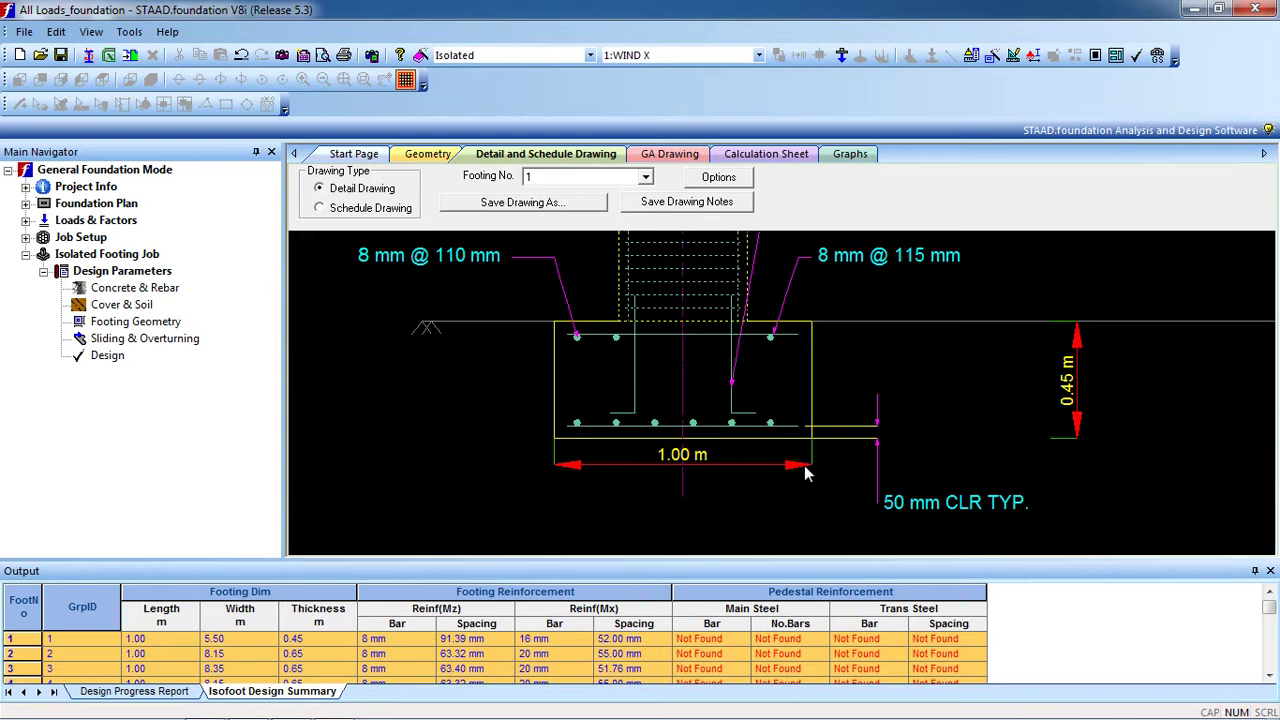
middle_drag(808, 474, 718, 466)
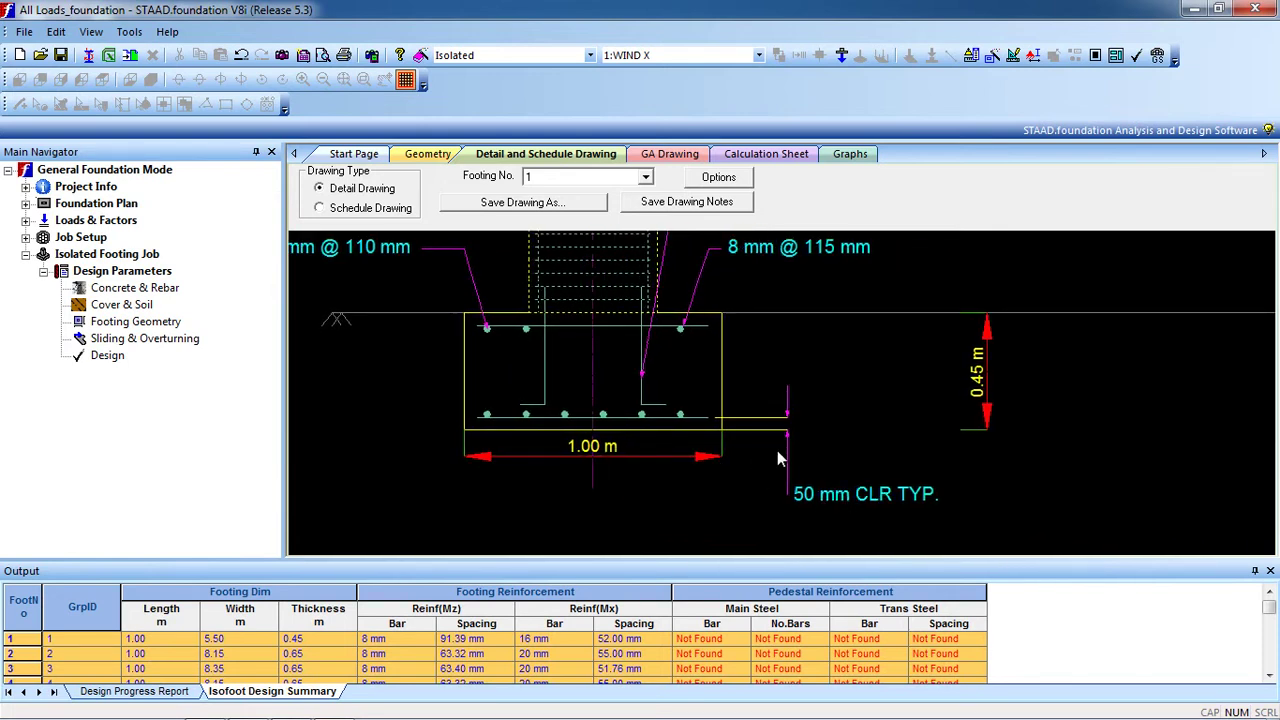
middle_drag(779, 405, 800, 449)
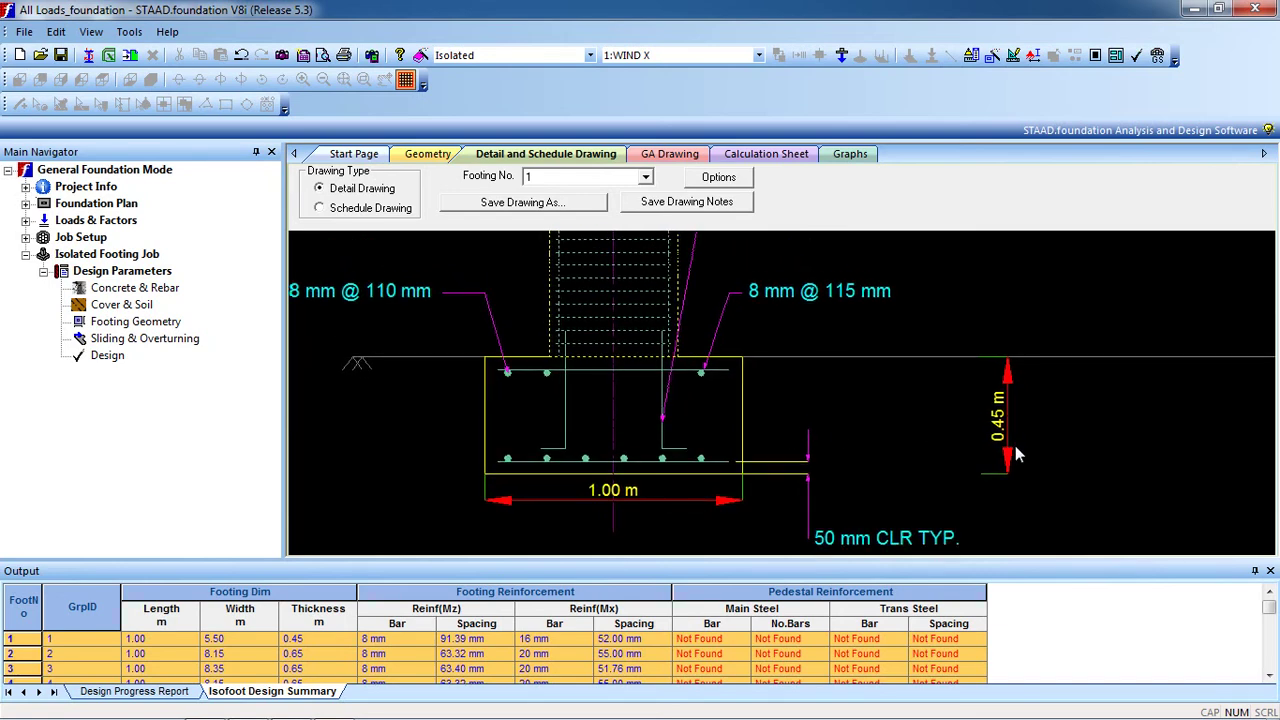
mouse_move(586, 392)
middle_down()
mouse_move(588, 468)
mouse_move(642, 544)
middle_up()
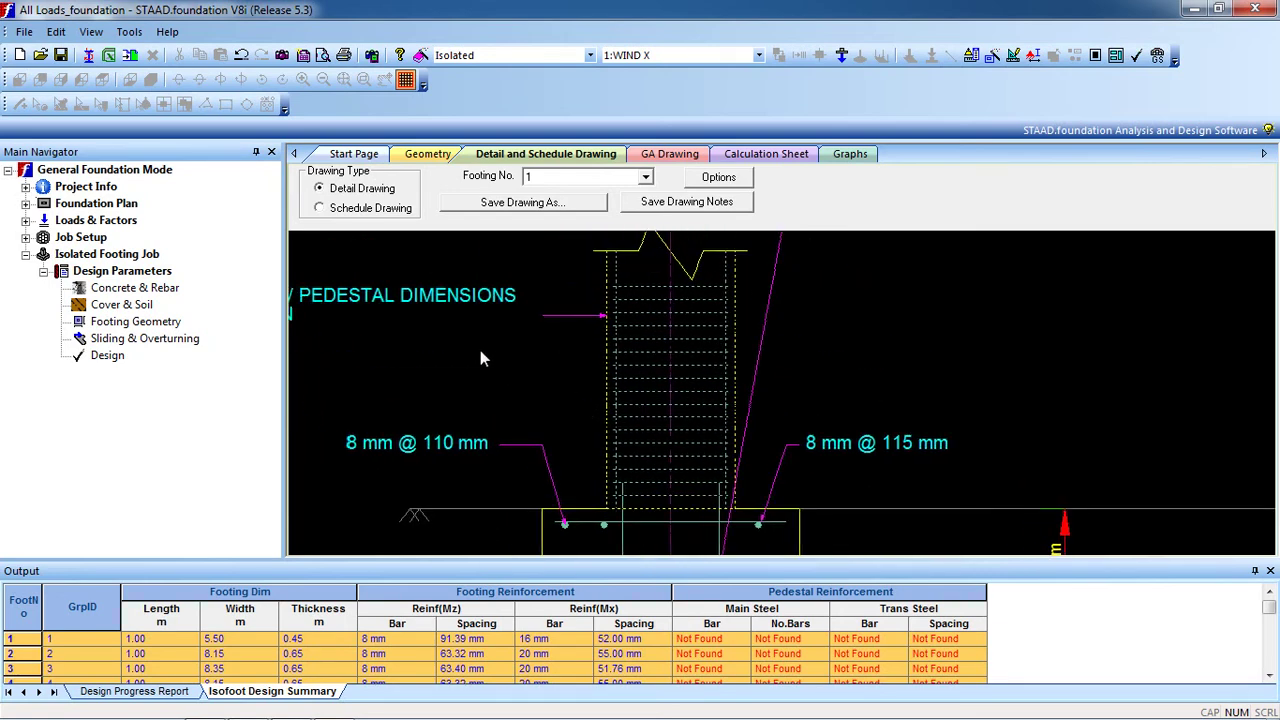
middle_drag(481, 358, 648, 428)
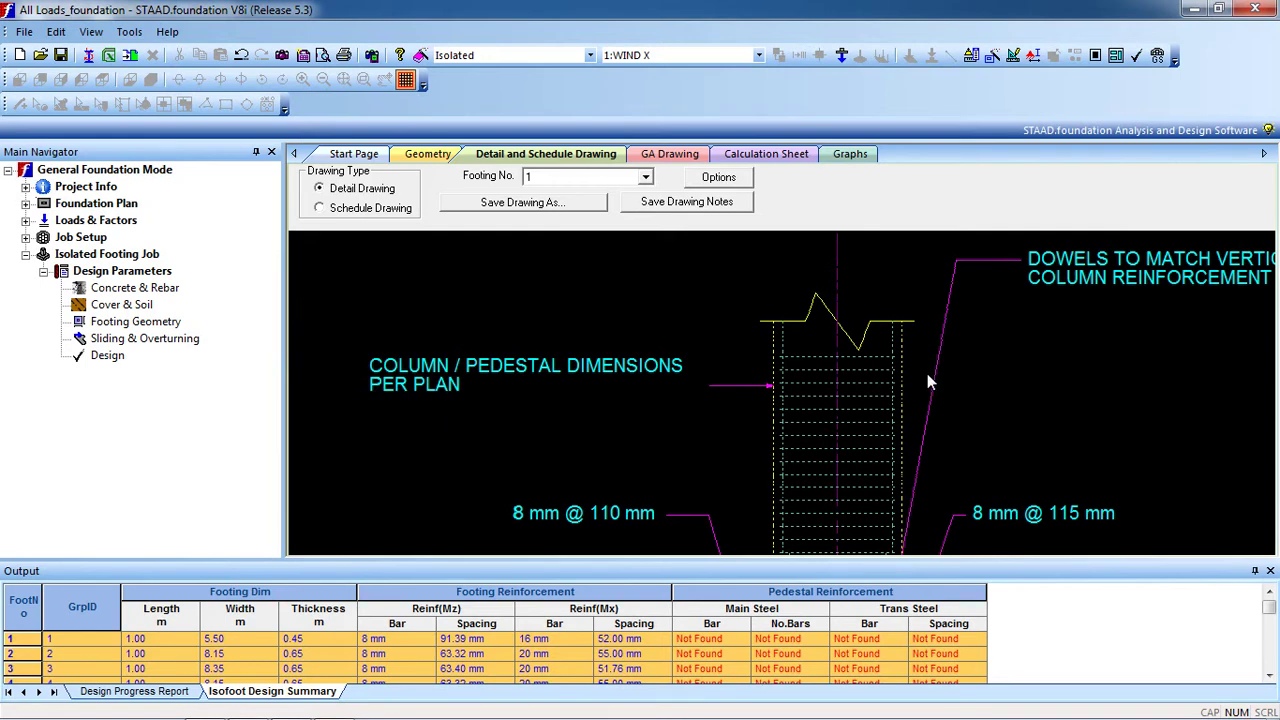
mouse_move(927, 373)
middle_down()
mouse_move(740, 555)
mouse_move(755, 315)
middle_up()
scroll(750, 300, down, 3)
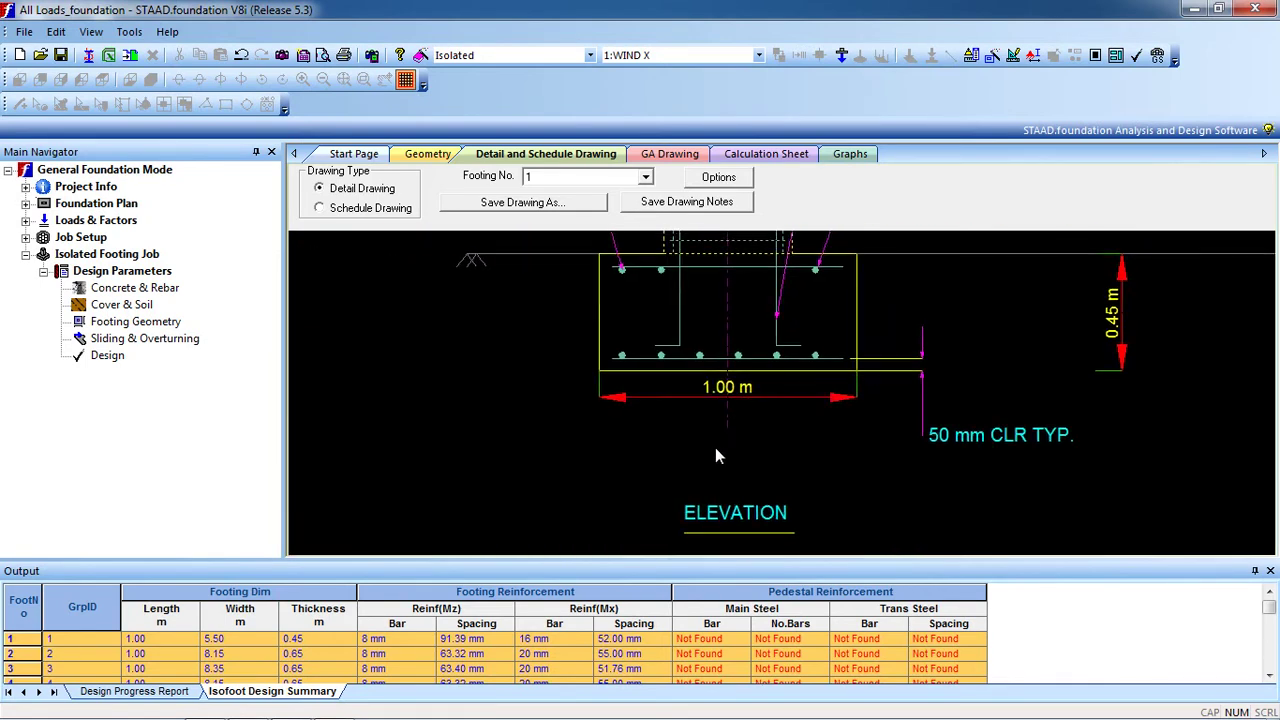
scroll(720, 426, down, 2)
scroll(765, 288, up, 3)
ctrl+scroll(861, 275, up, 1)
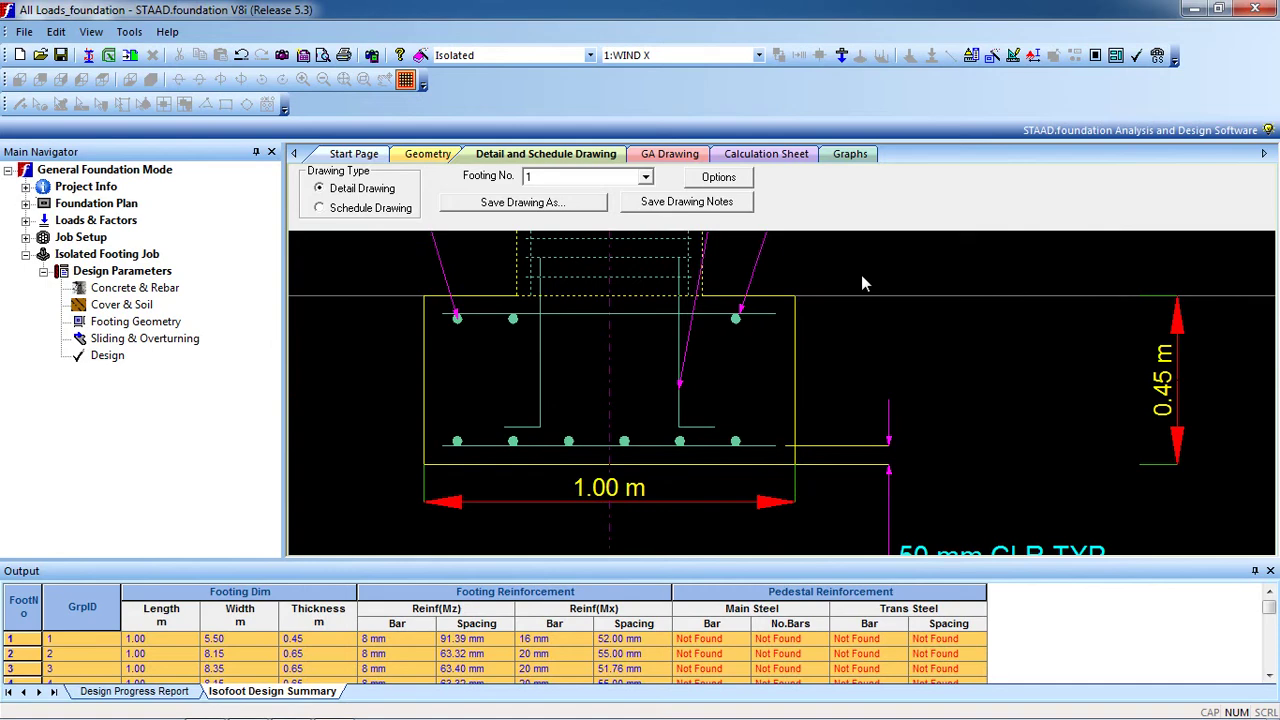
ctrl+scroll(806, 313, down, 4)
Zoom the footing 1 detail drawing and centre the pedestal square in the plan view
ctrl+scroll(806, 313, up, 1)
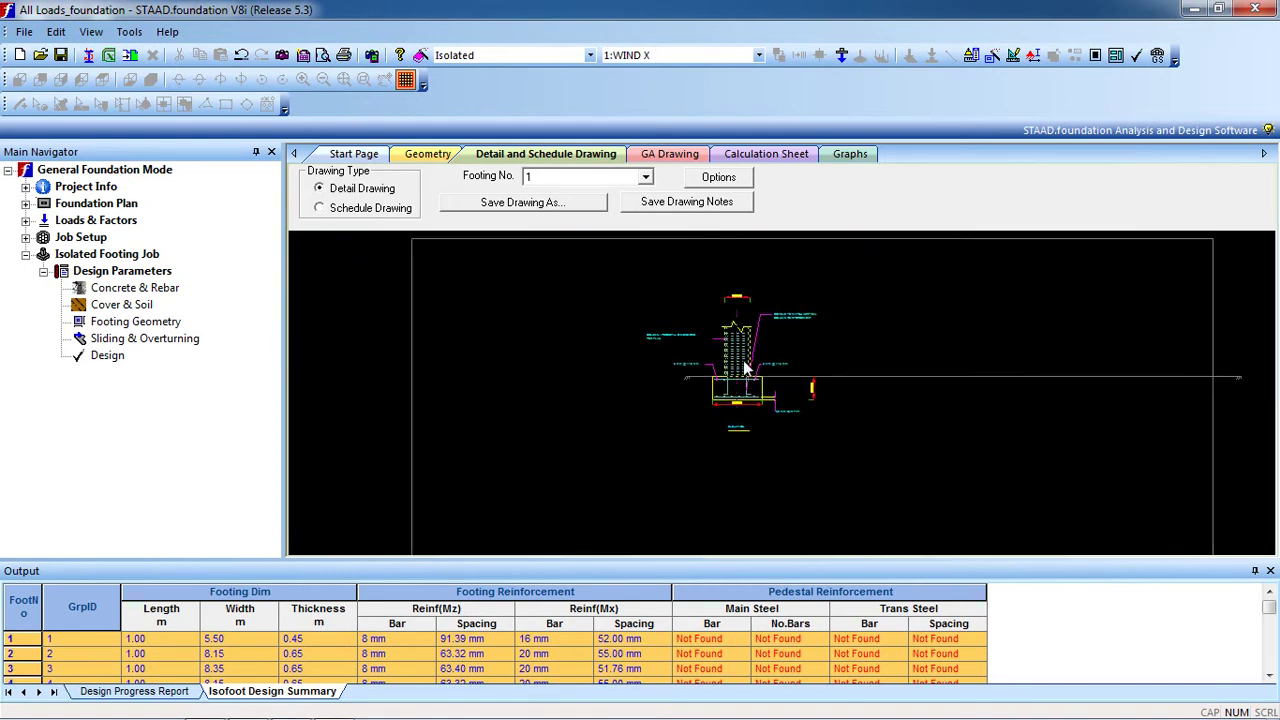
scroll(757, 449, down, 3)
scroll(838, 437, up, 3)
scroll(838, 437, down, 4)
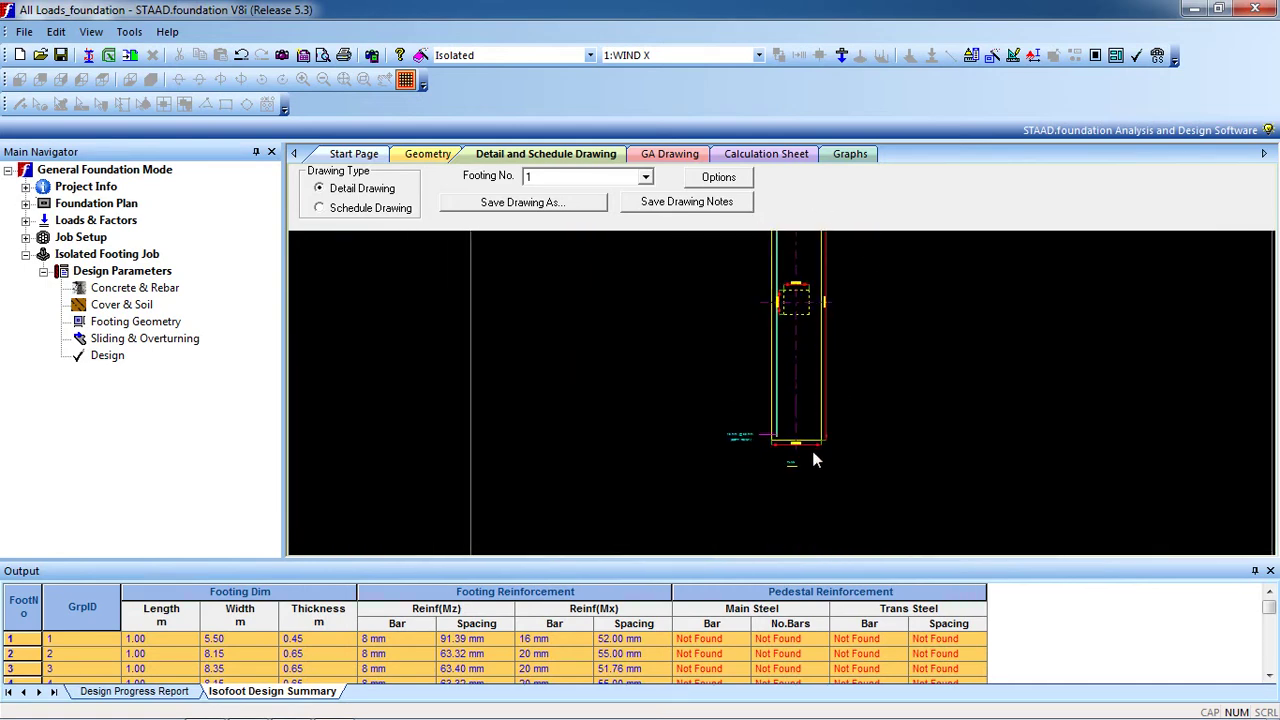
ctrl+scroll(810, 447, down, 2)
ctrl+scroll(801, 443, up, 3)
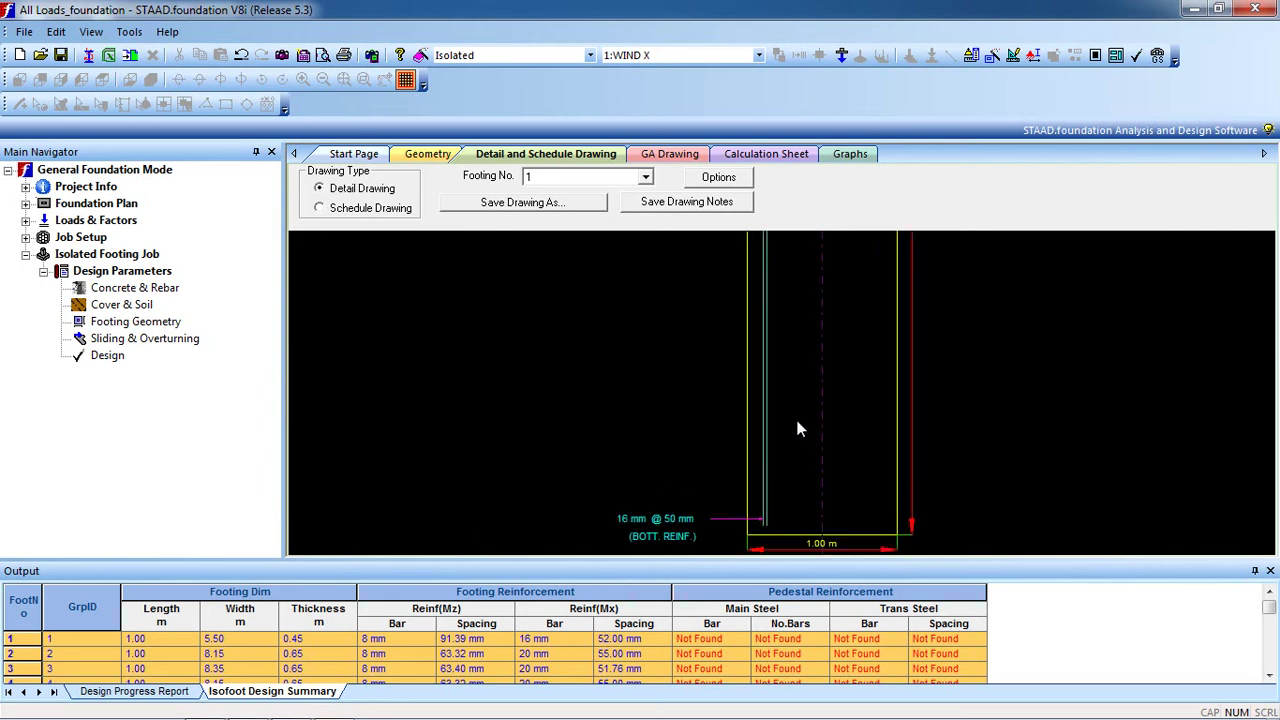
scroll(768, 286, down, 2)
ctrl+scroll(771, 300, up, 1)
ctrl+scroll(775, 302, up, 1)
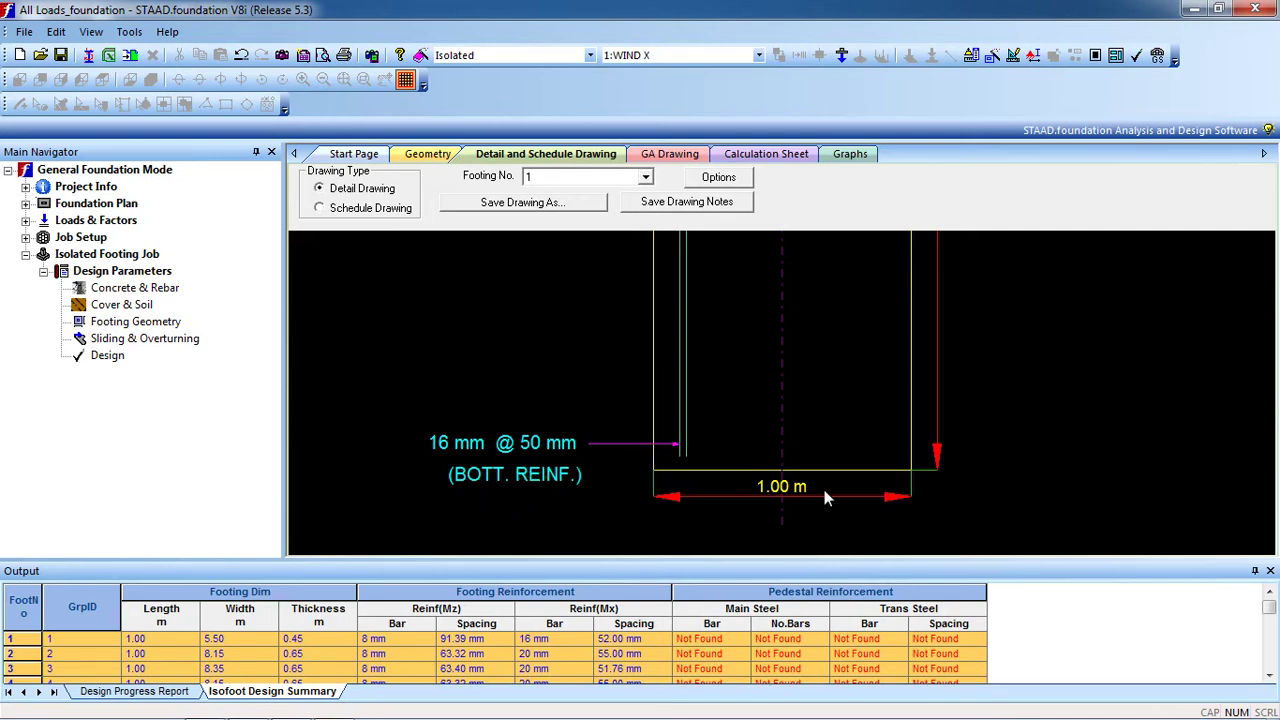
scroll(843, 497, down, 5)
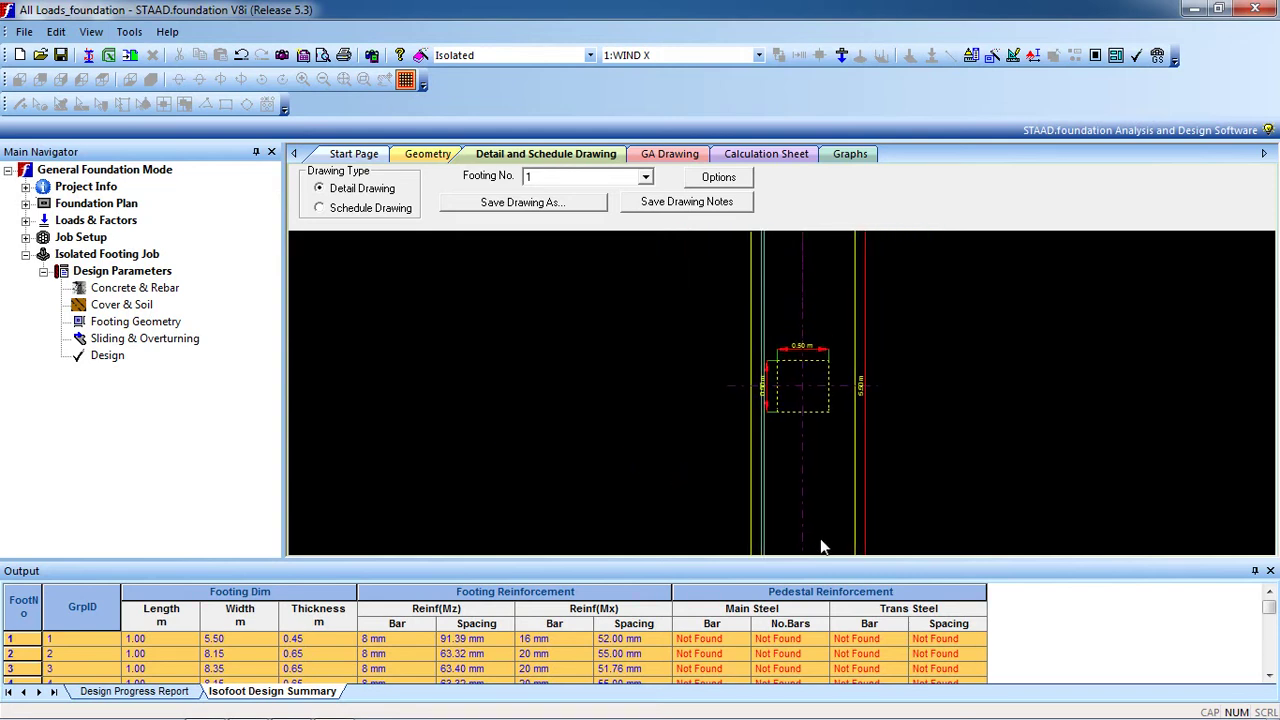
scroll(863, 393, up, 4)
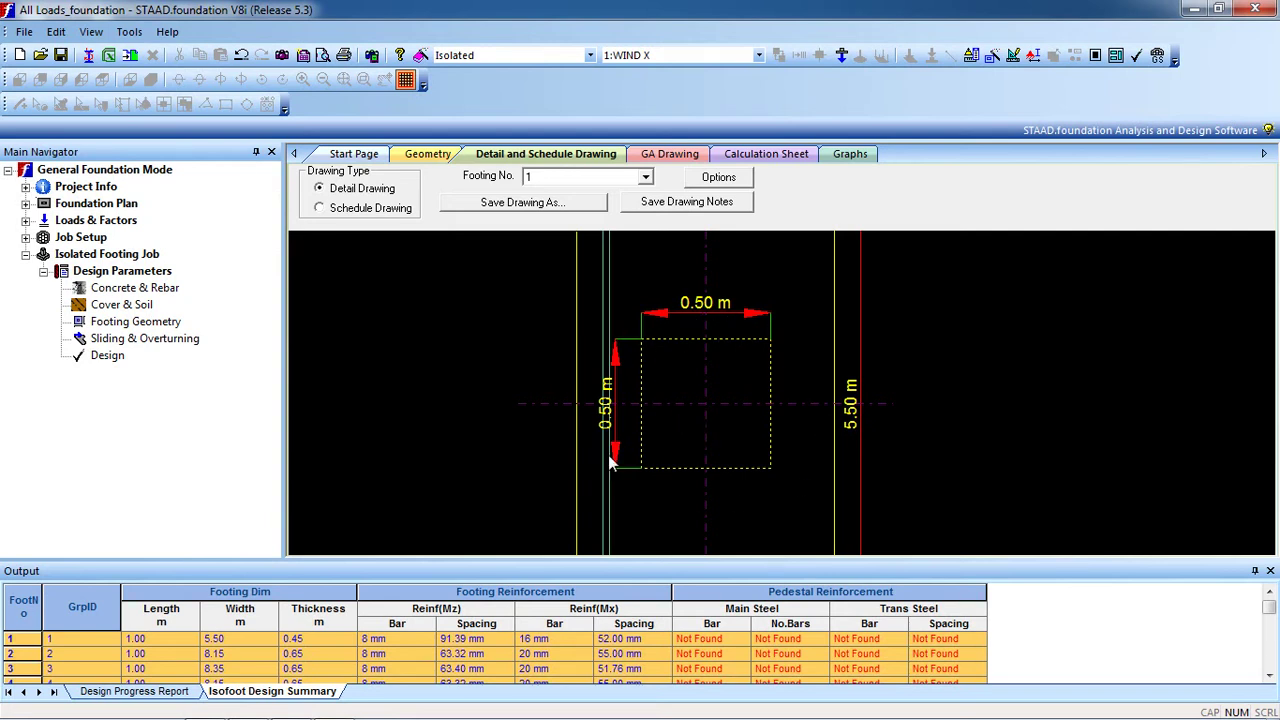
scroll(608, 455, up, 3)
scroll(615, 456, down, 5)
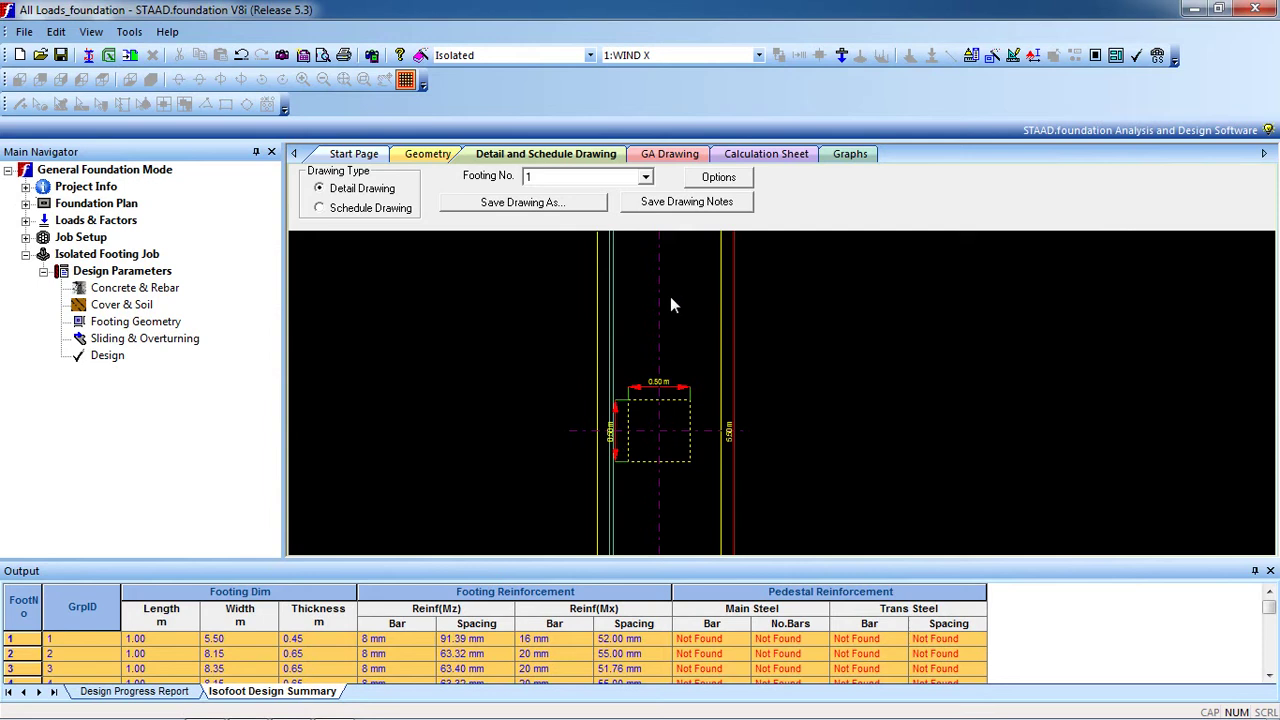
scroll(670, 296, up, 3)
middle_drag(676, 541, 705, 253)
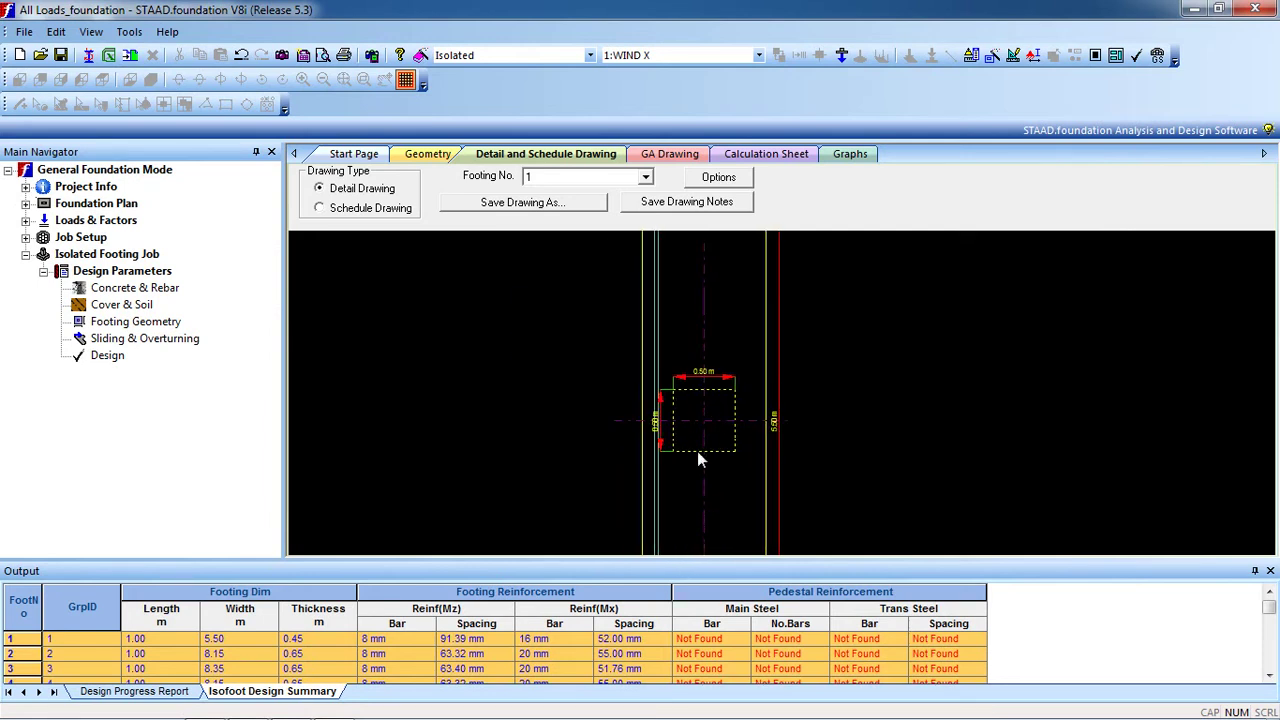
scroll(706, 300, up, 3)
scroll(691, 354, down, 1)
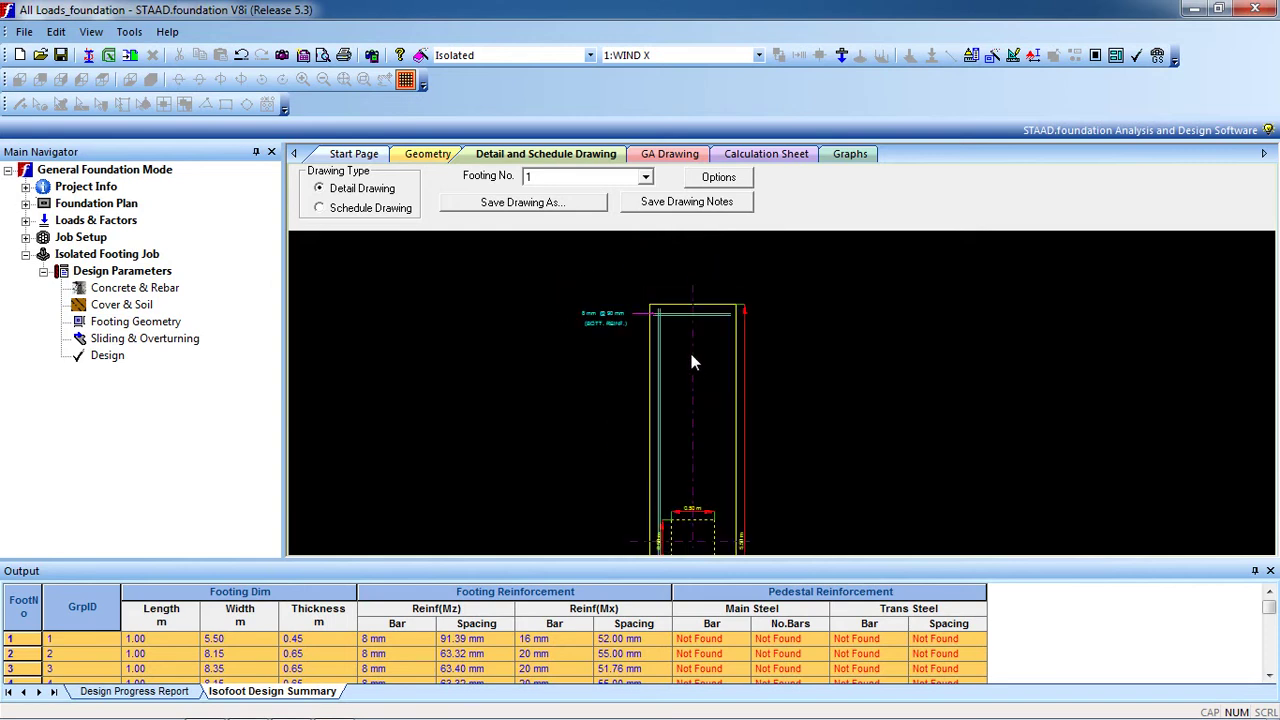
scroll(689, 351, up, 2)
Pan and zoom to show the PLAN label, title block and notes, centring the whole sheet
middle_drag(658, 306, 659, 353)
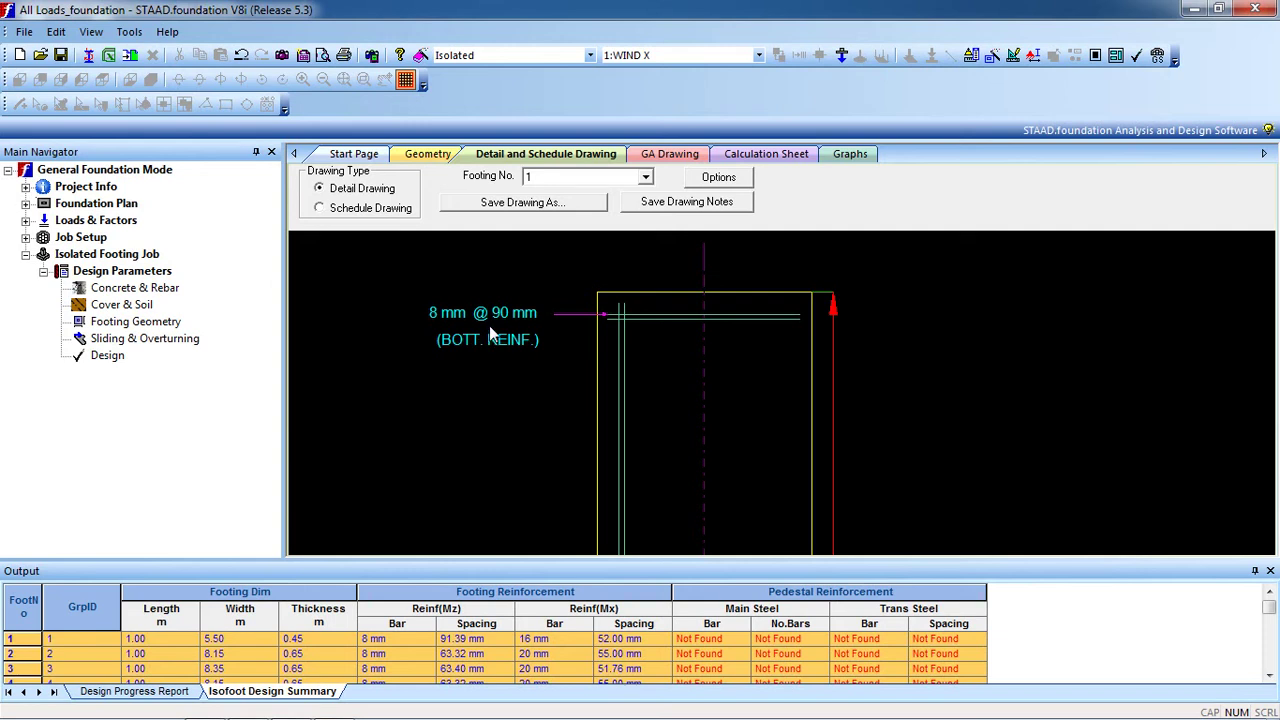
scroll(672, 311, up, 2)
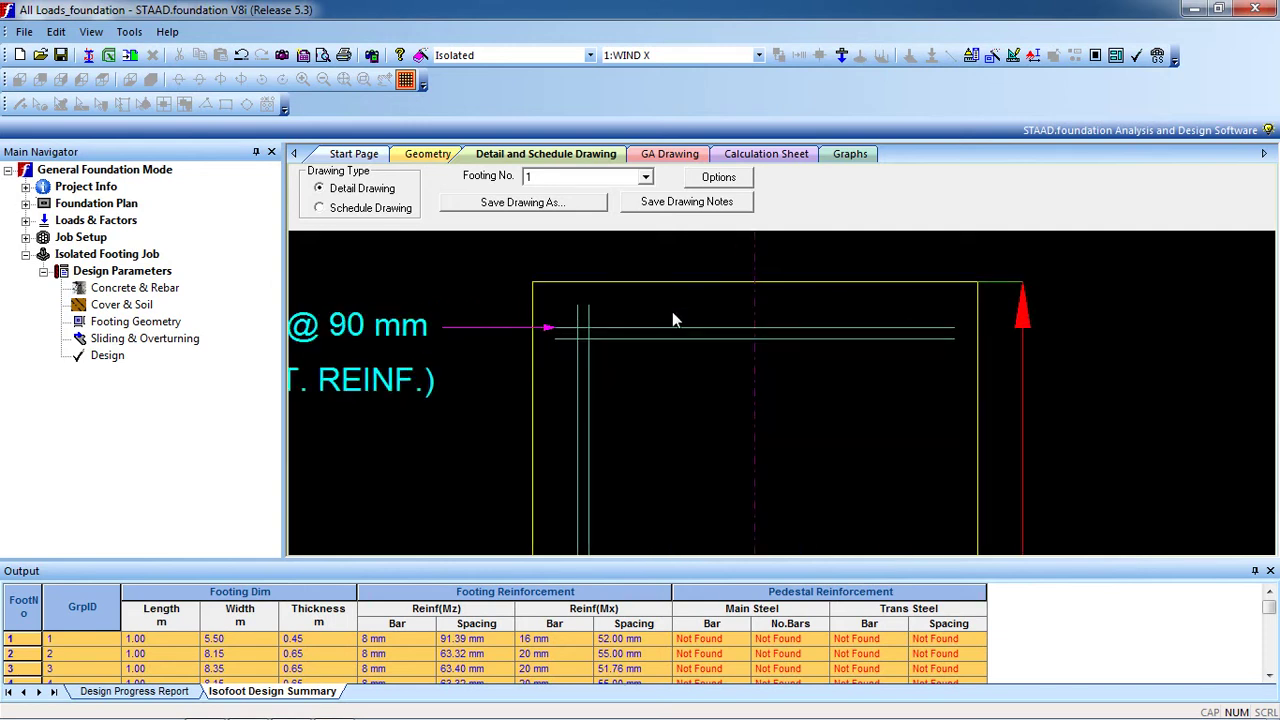
scroll(672, 311, down, 3)
middle_drag(672, 311, 658, 397)
scroll(696, 348, up, 2)
scroll(716, 375, down, 3)
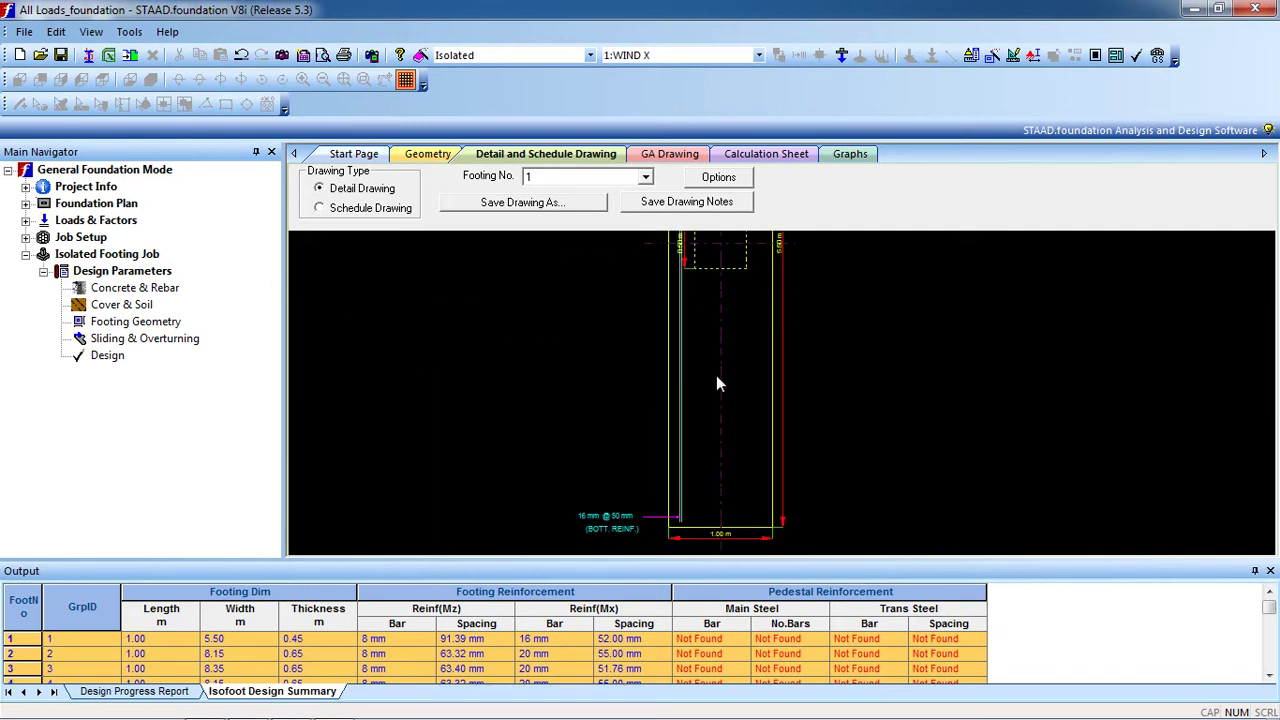
scroll(675, 393, up, 1)
scroll(615, 459, up, 3)
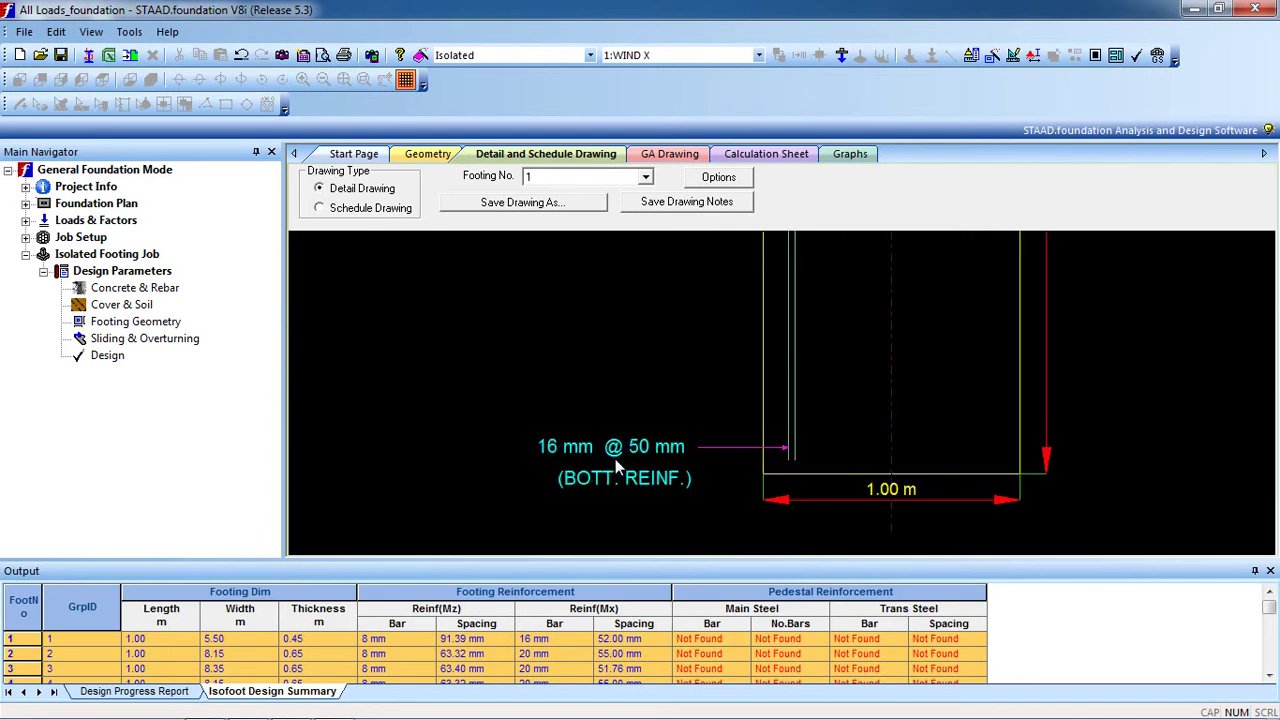
scroll(615, 459, down, 5)
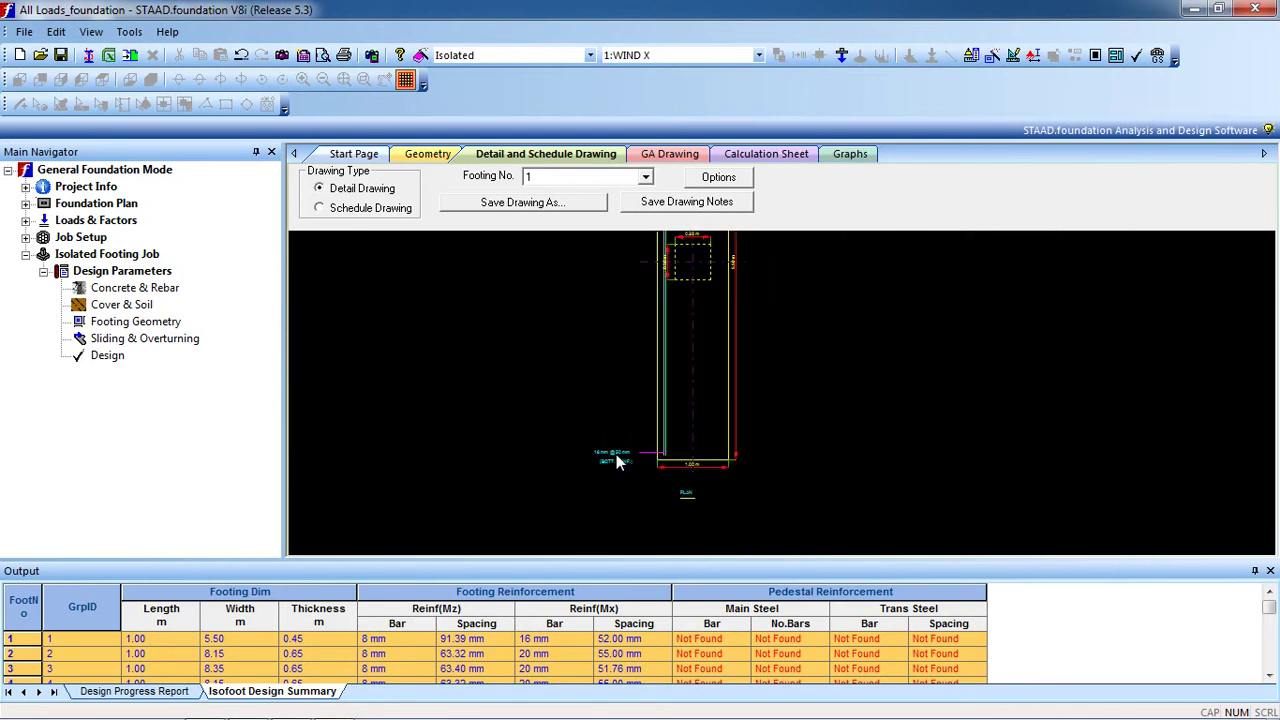
middle_drag(616, 454, 659, 259)
scroll(743, 374, up, 2)
mouse_move(743, 374)
middle_down()
mouse_move(670, 289)
mouse_move(616, 301)
middle_up()
scroll(971, 362, up, 3)
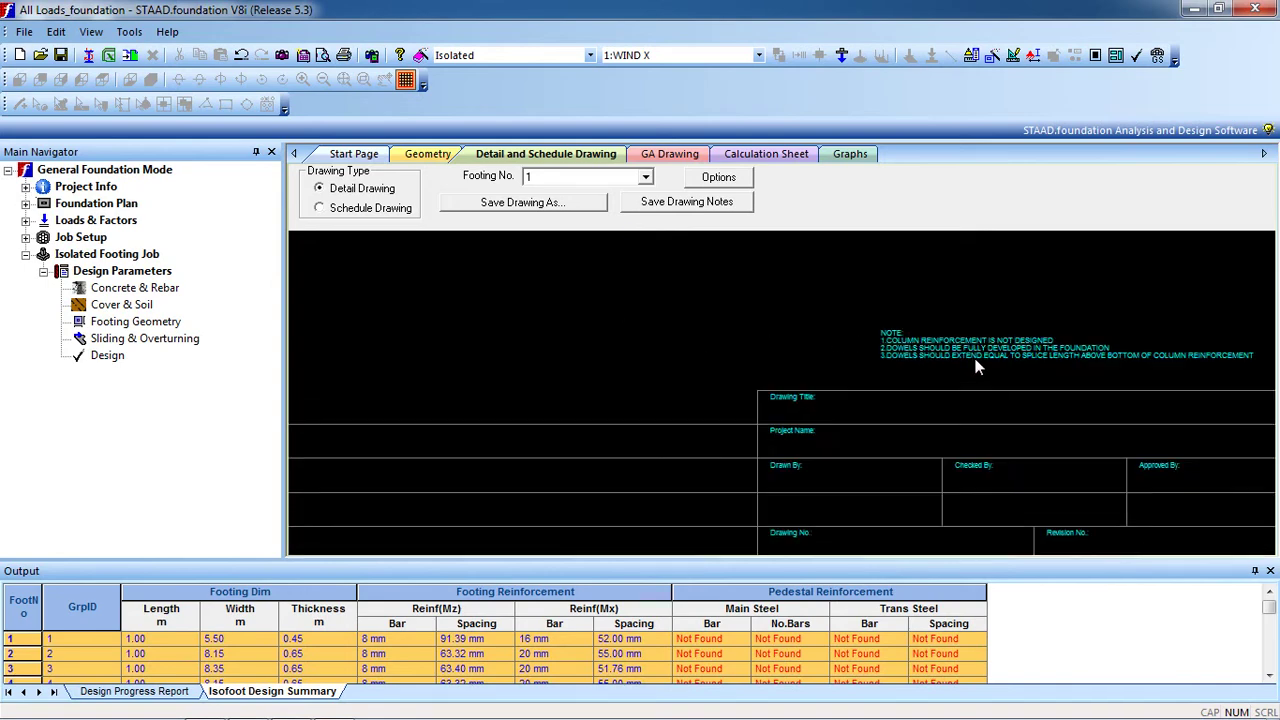
scroll(867, 393, down, 3)
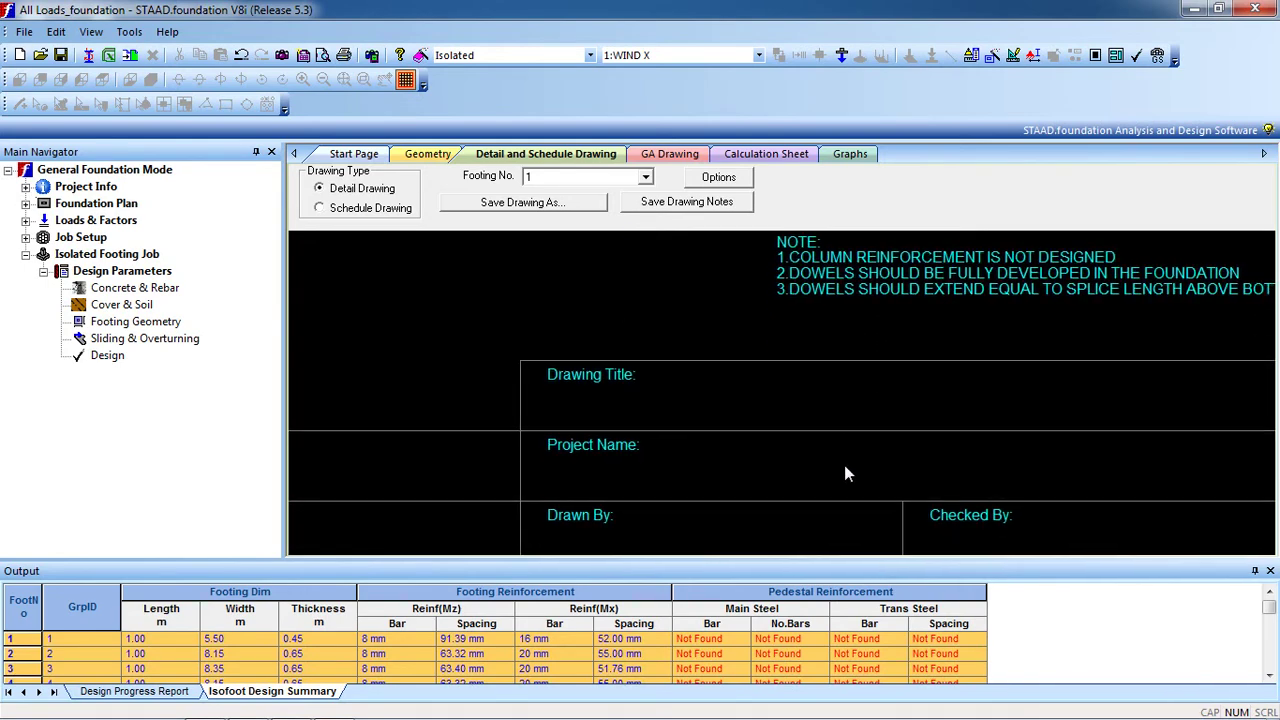
scroll(784, 476, down, 5)
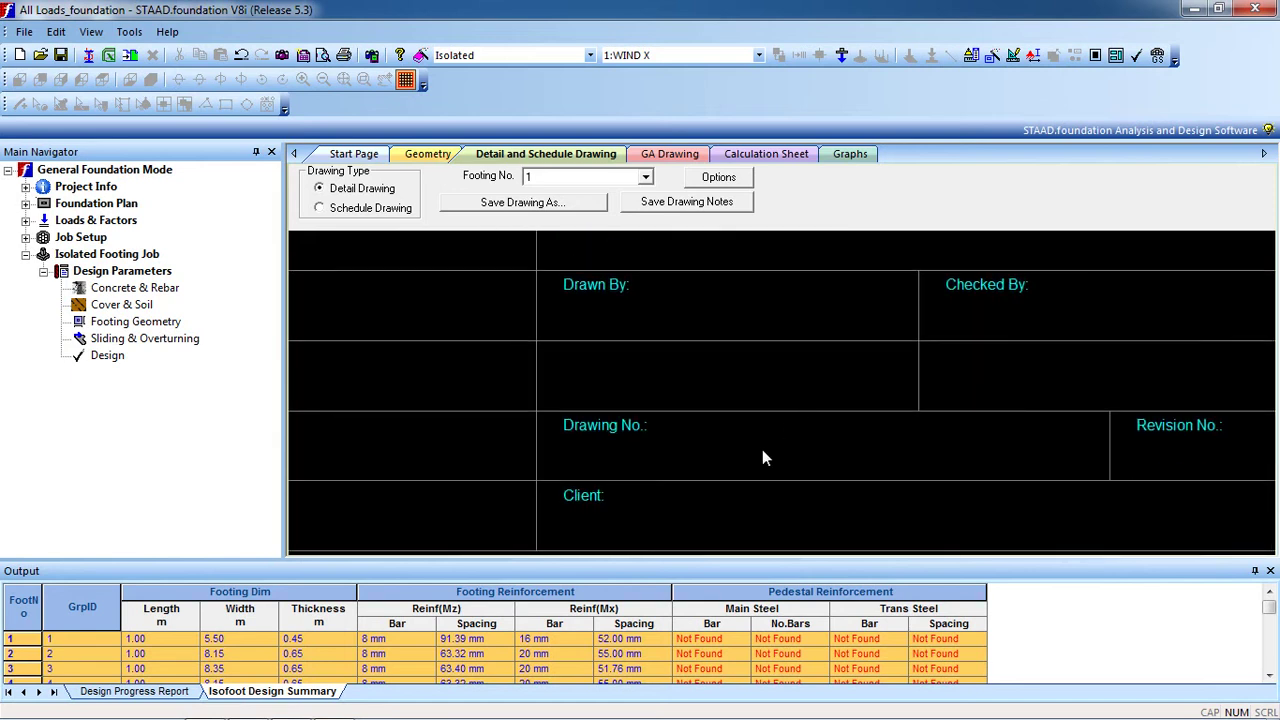
scroll(703, 455, left, 10)
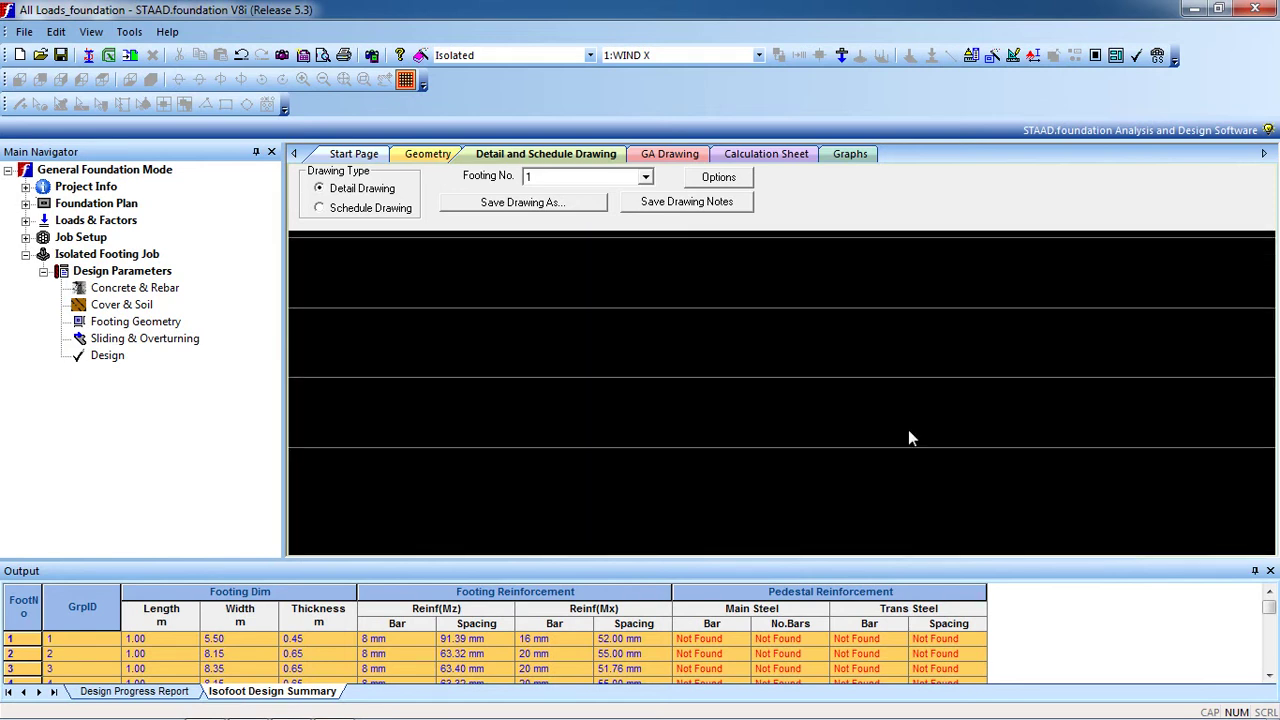
scroll(885, 418, down, 5)
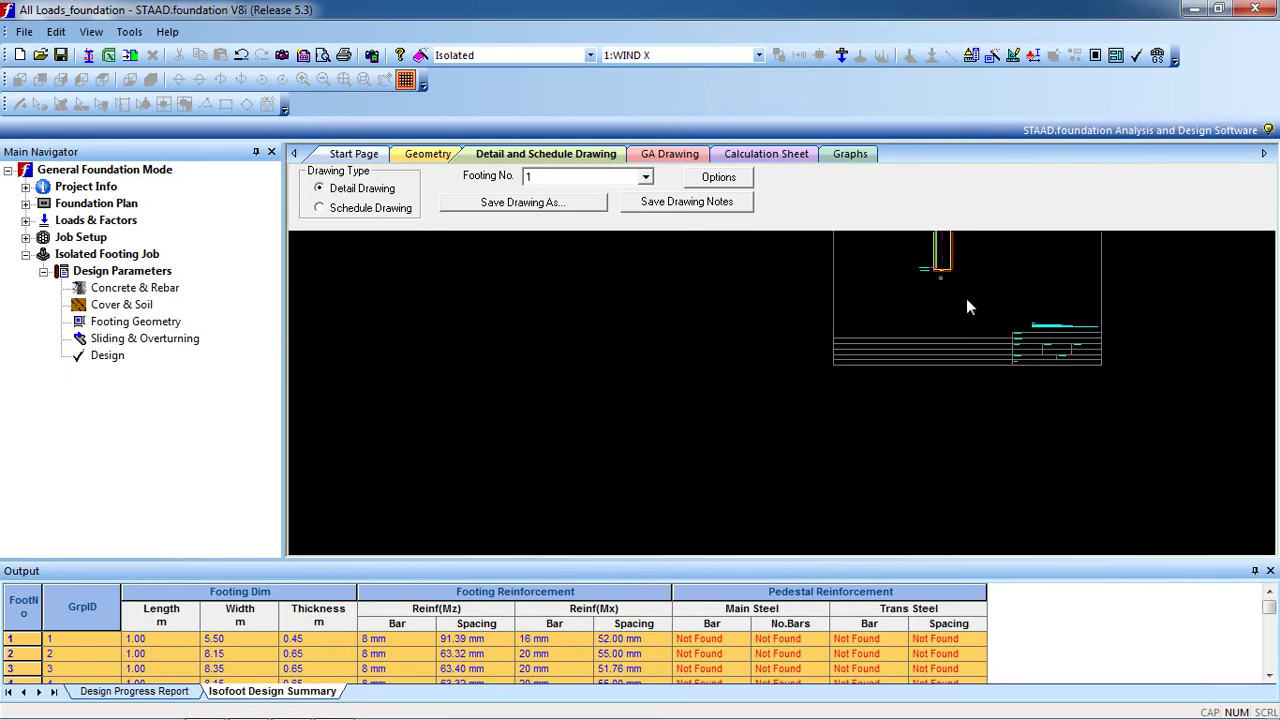
scroll(773, 378, down, 3)
middle_drag(801, 328, 711, 445)
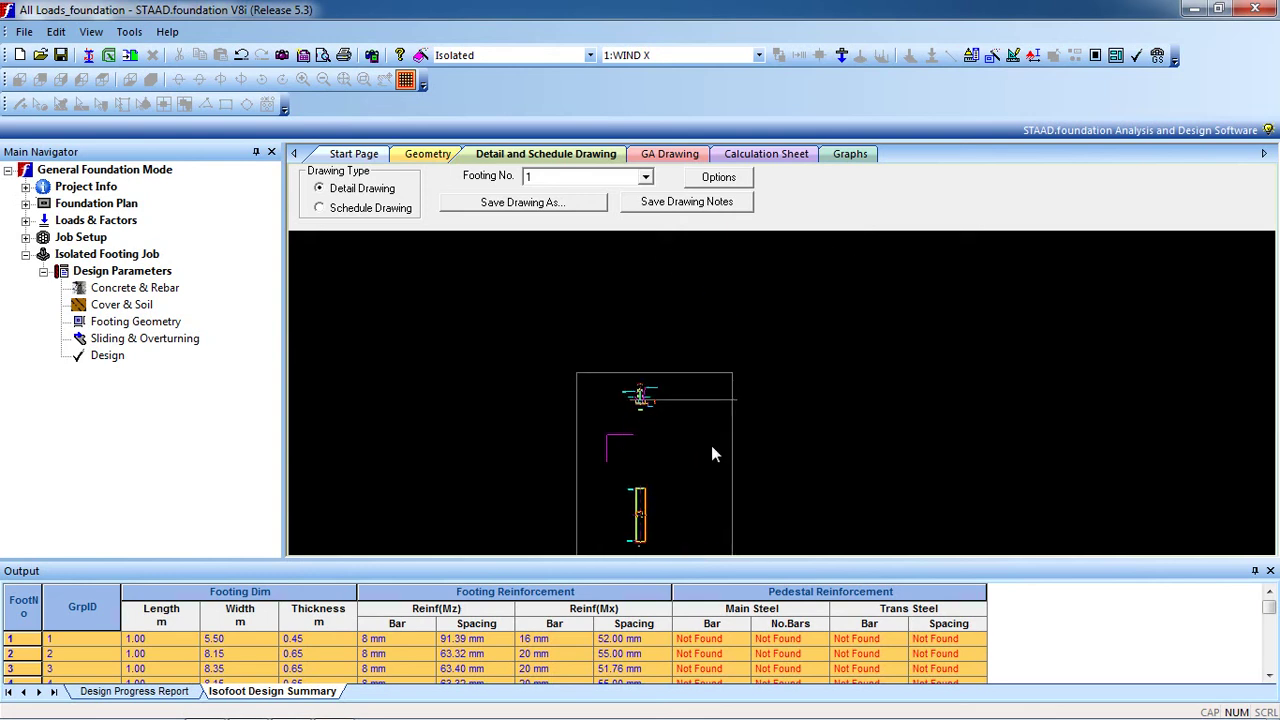
scroll(704, 452, down, 1)
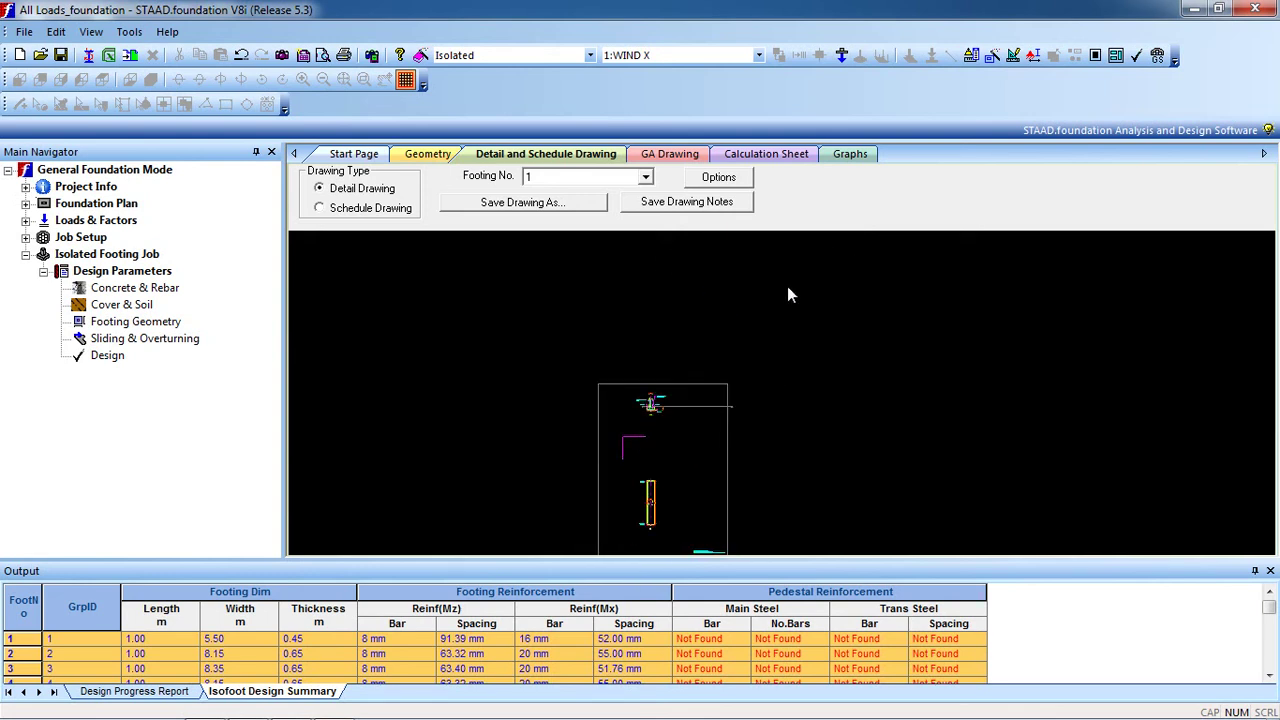
click(800, 156)
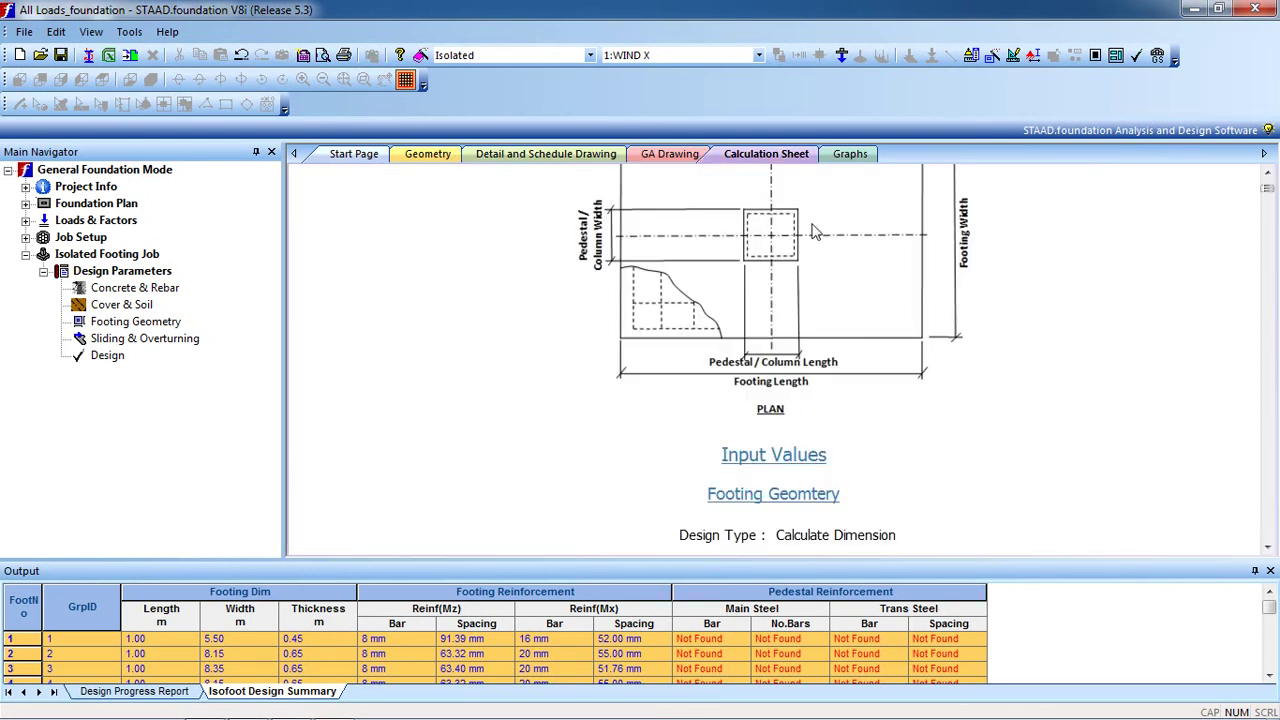
click(850, 154)
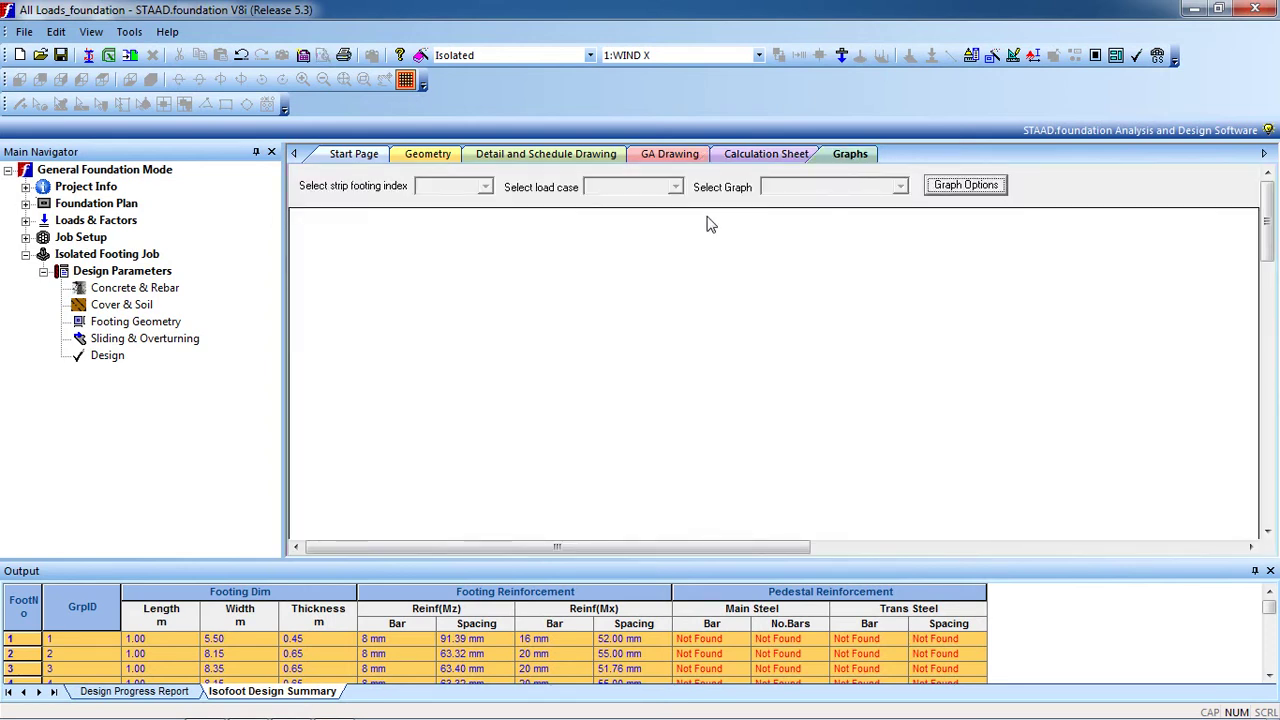
click(952, 190)
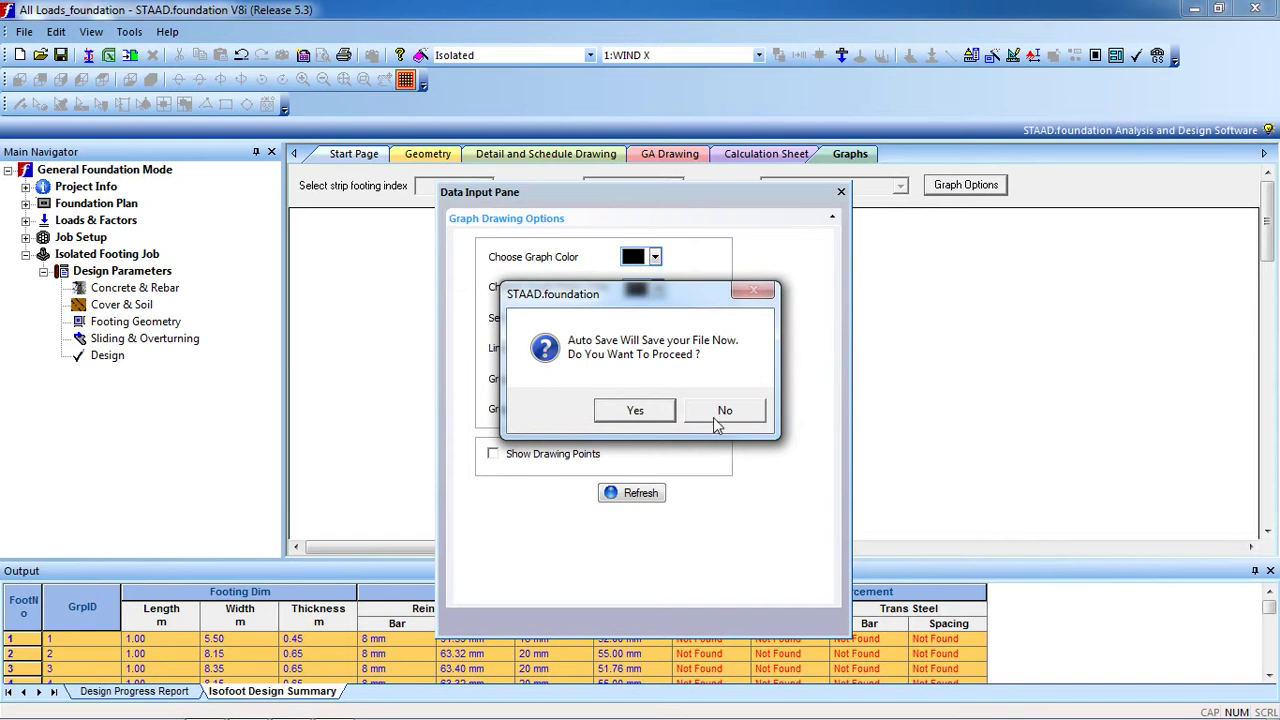
click(722, 411)
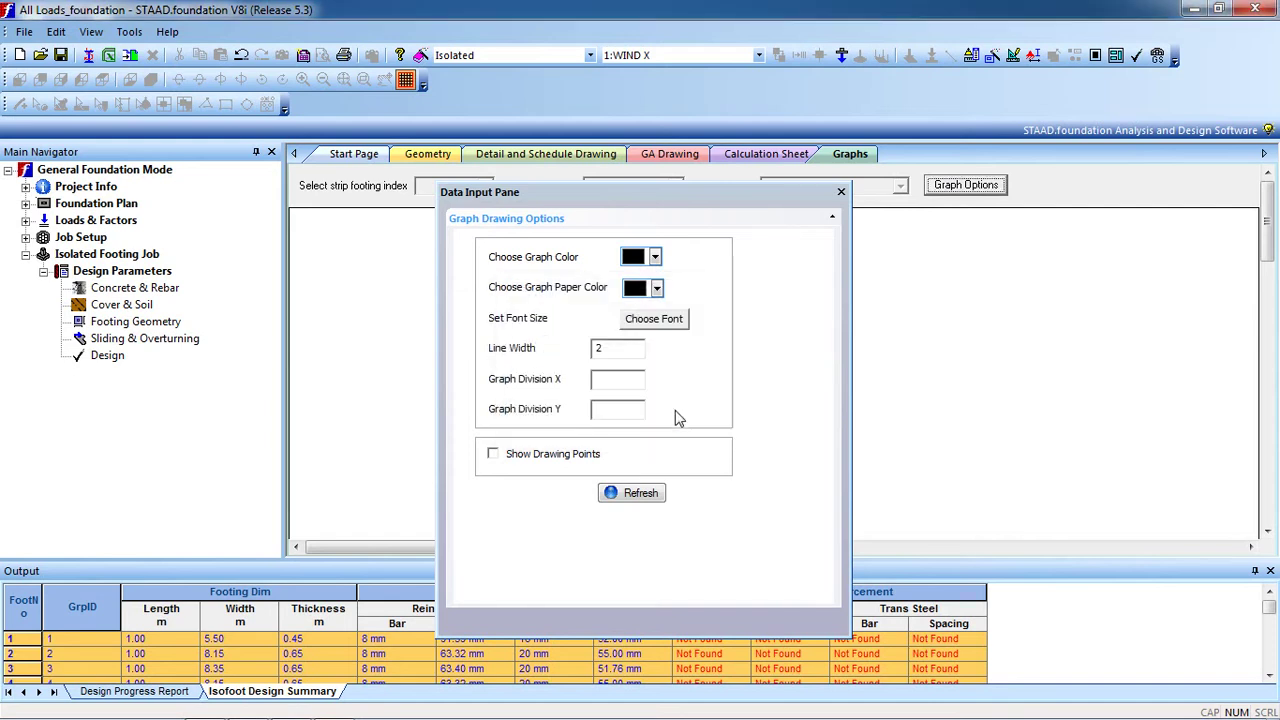
click(684, 321)
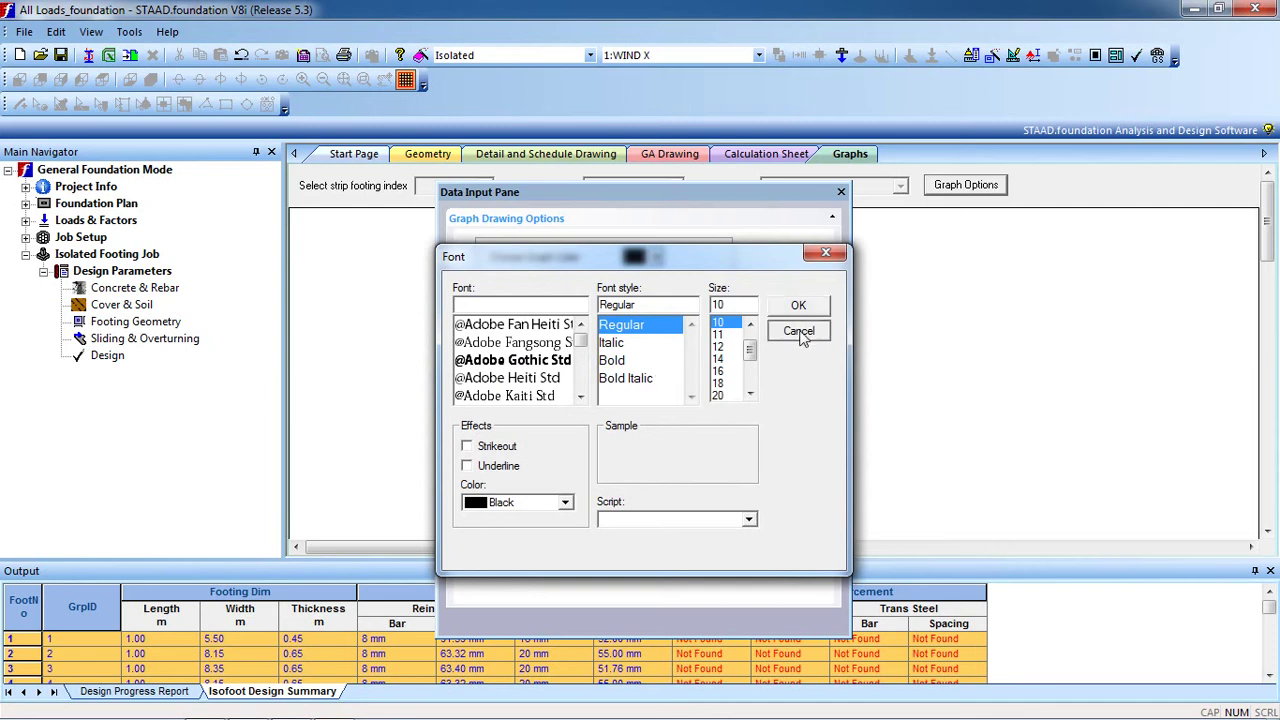
click(800, 336)
click(652, 497)
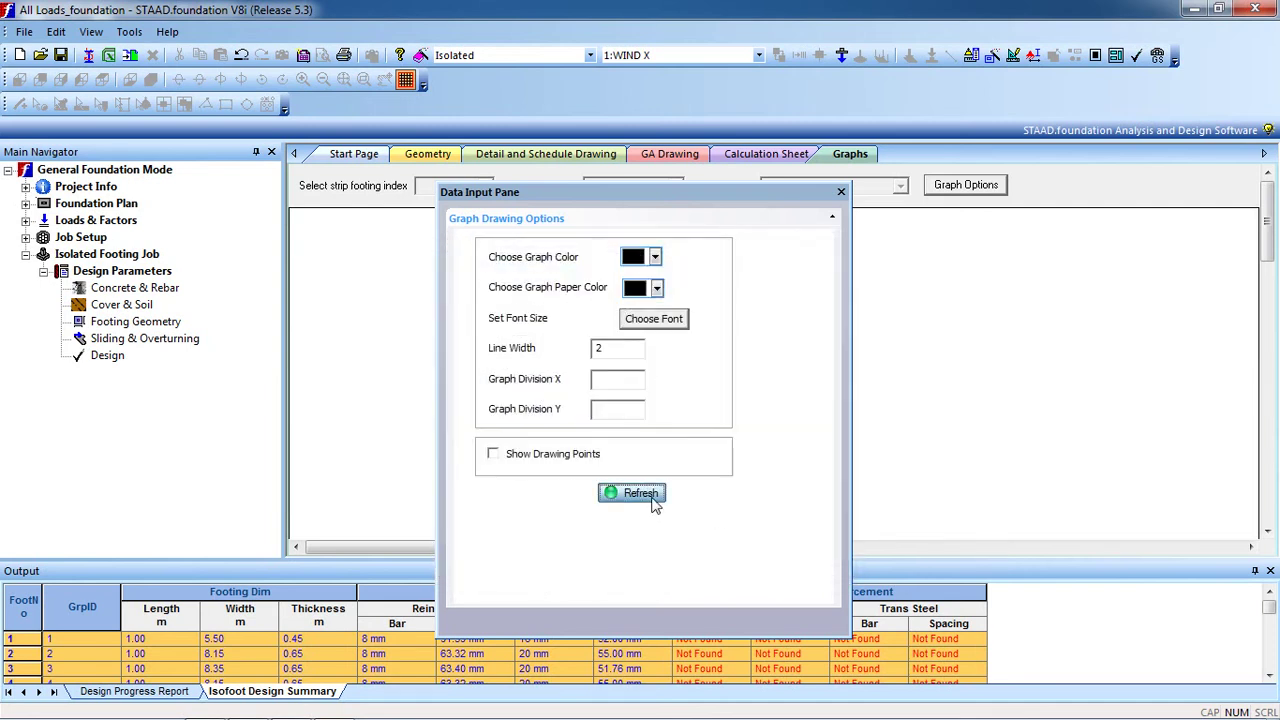
click(841, 193)
click(793, 157)
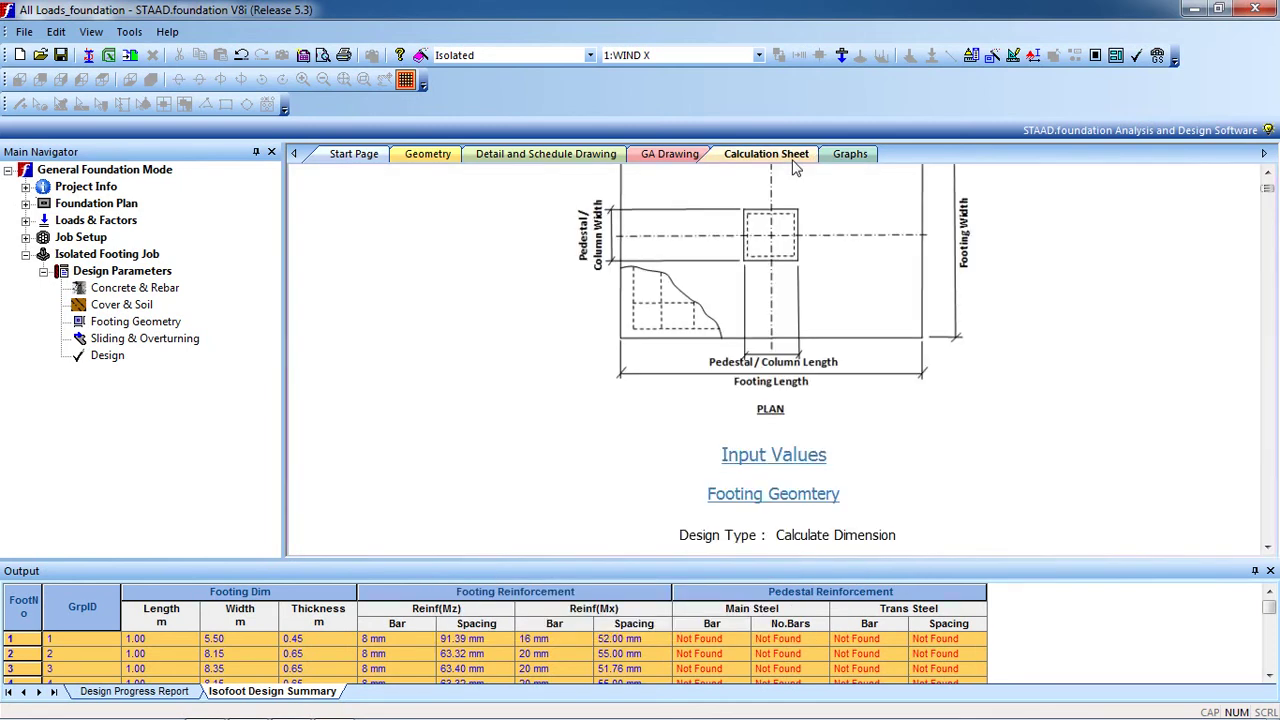
scroll(740, 290, down, 1)
scroll(760, 264, up, 4)
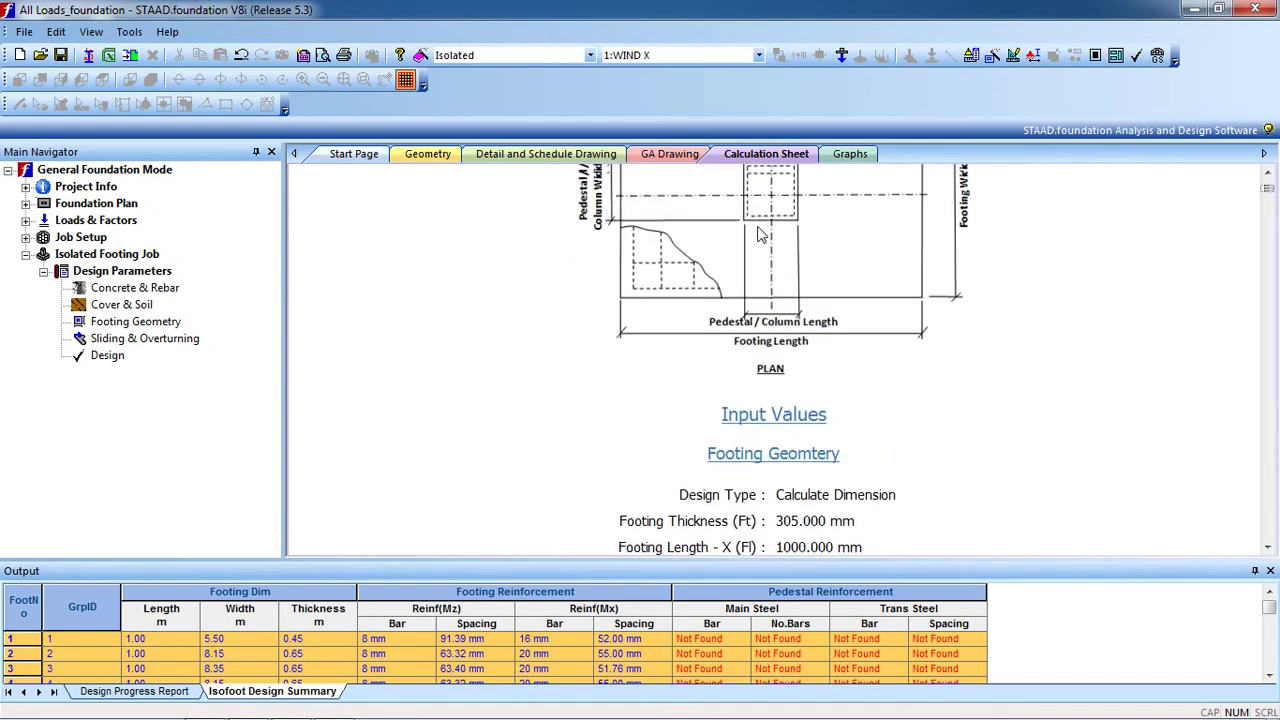
scroll(760, 235, up, 5)
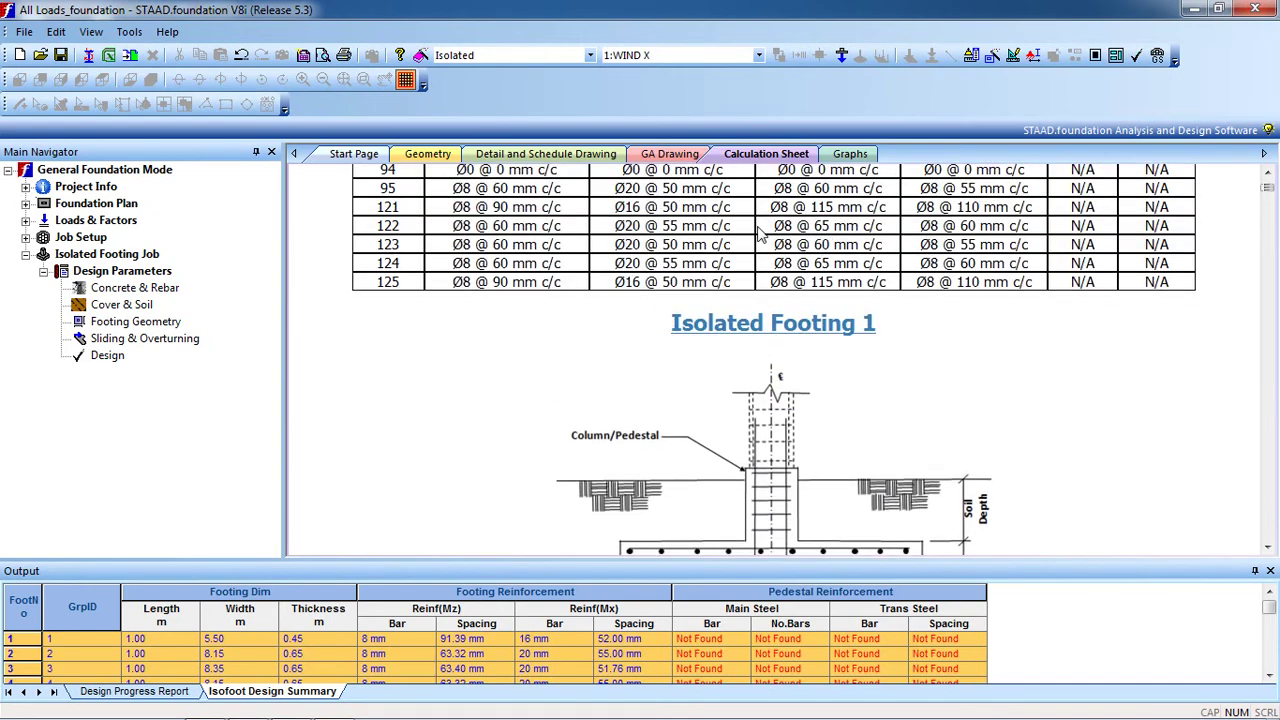
click(604, 156)
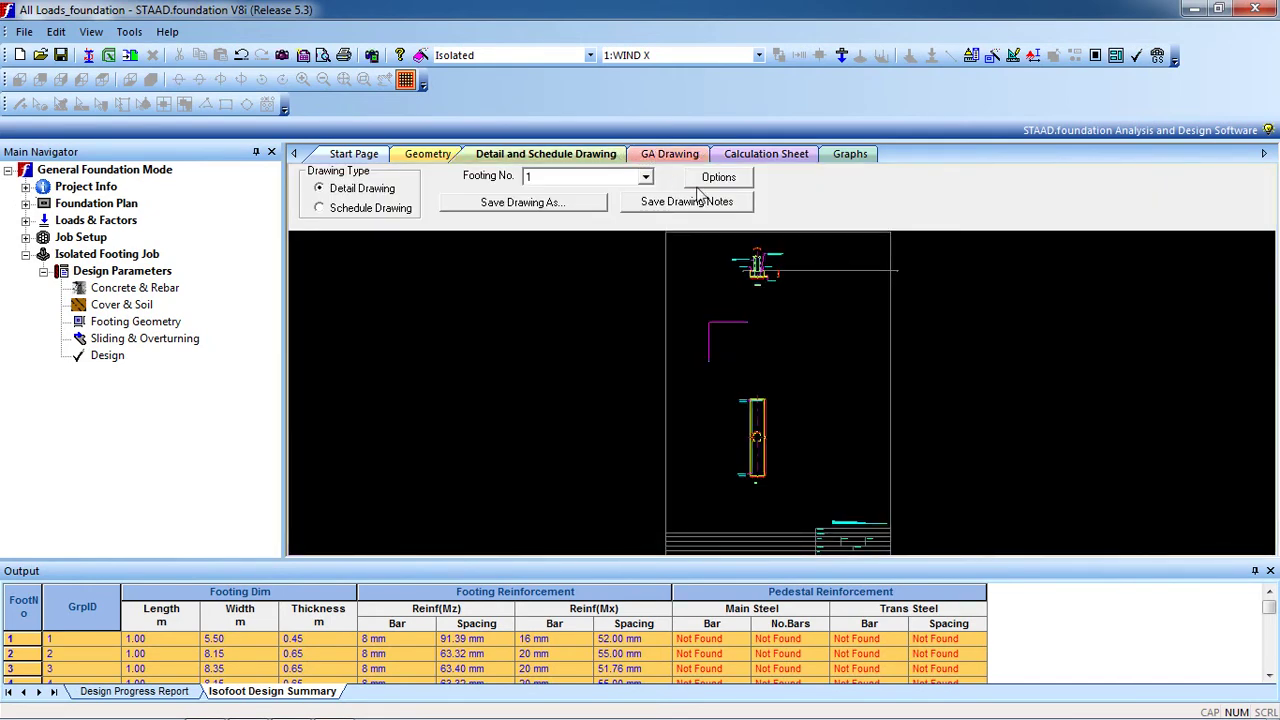
Save footing 1's detail drawing to Documents as VectorDraw in AutoCAD Drawings R2004 (*.dwg) format
middle_drag(760, 307, 739, 328)
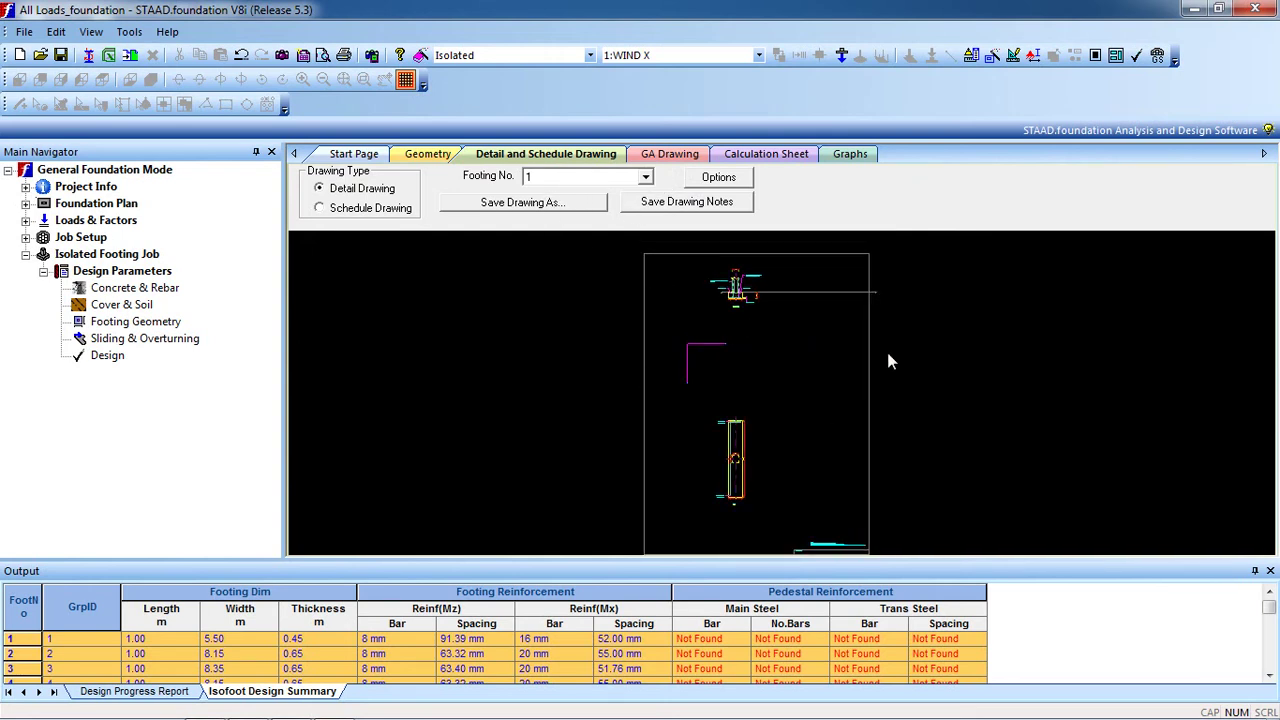
click(572, 203)
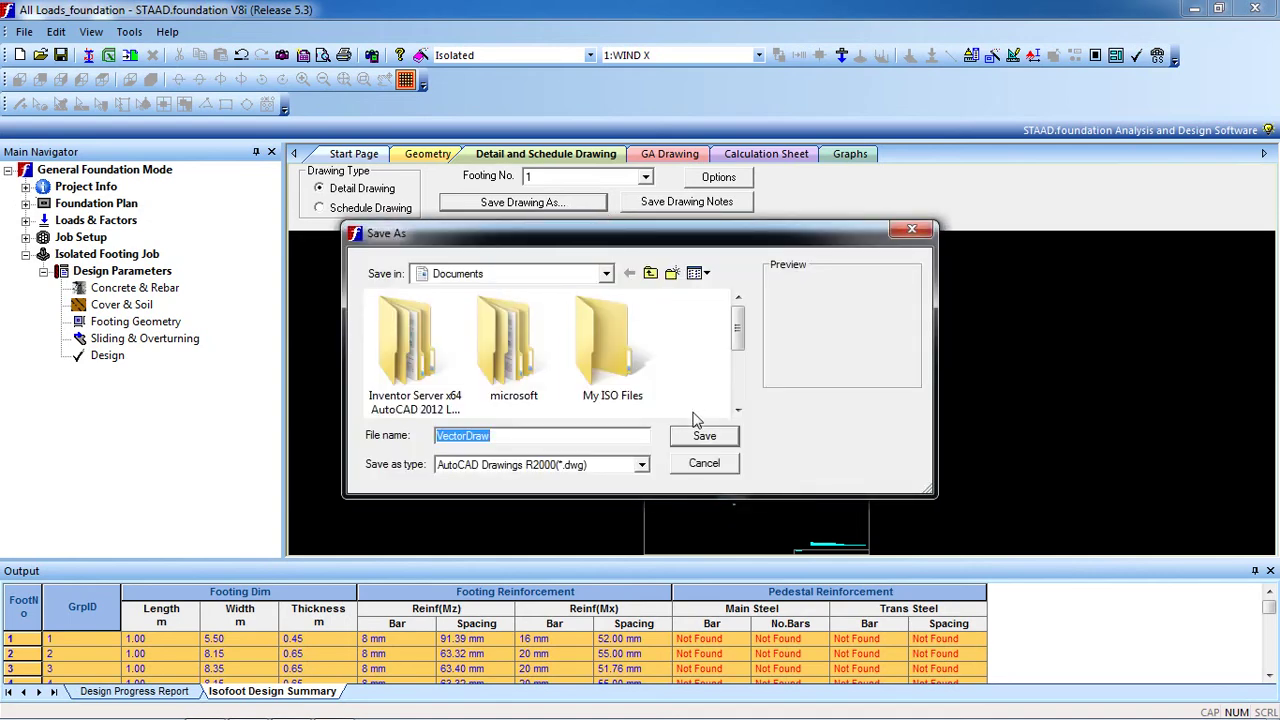
click(639, 465)
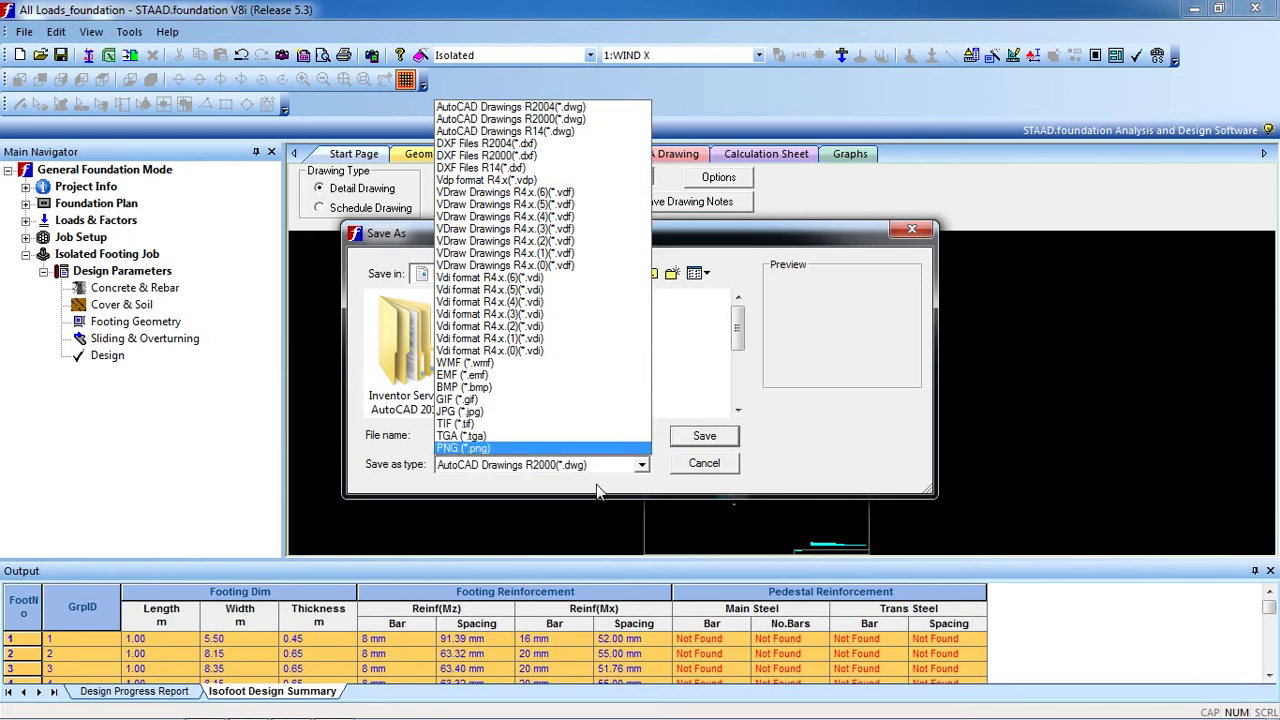
click(593, 107)
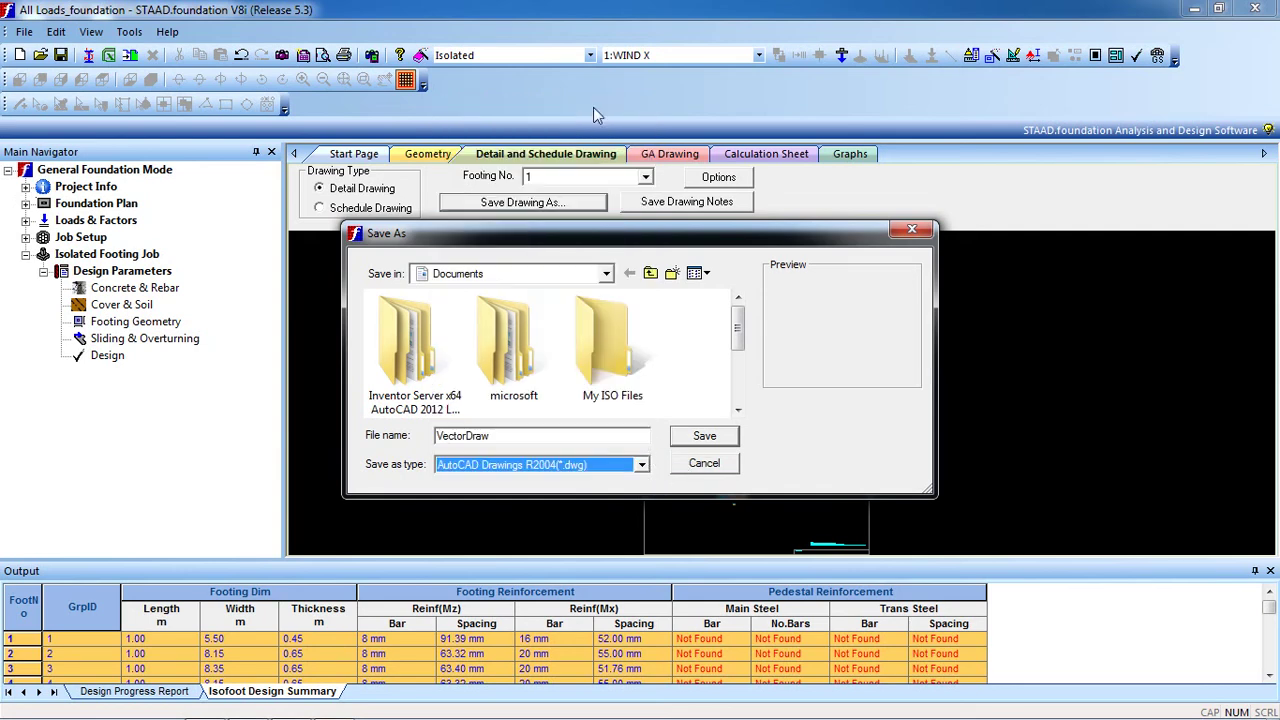
click(690, 445)
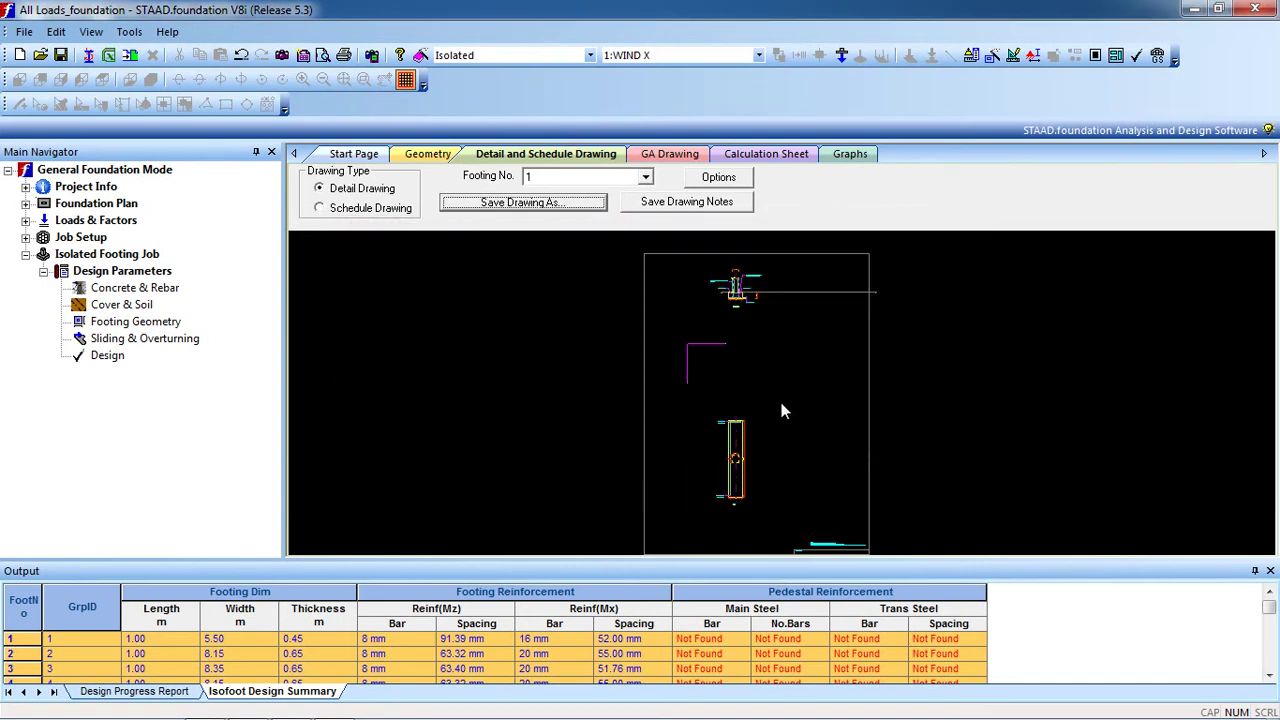
middle_drag(727, 383, 688, 369)
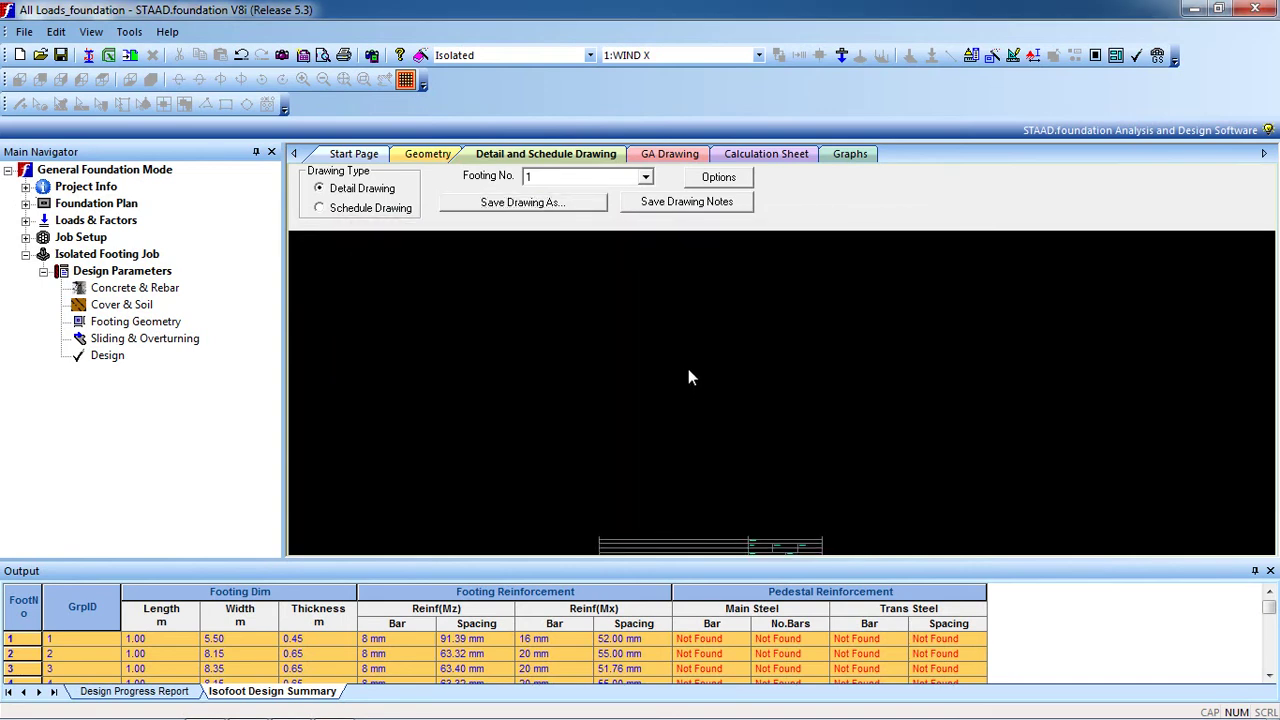
Switch to the Schedule Drawing and zoom in on the footing reinforcement table
click(384, 211)
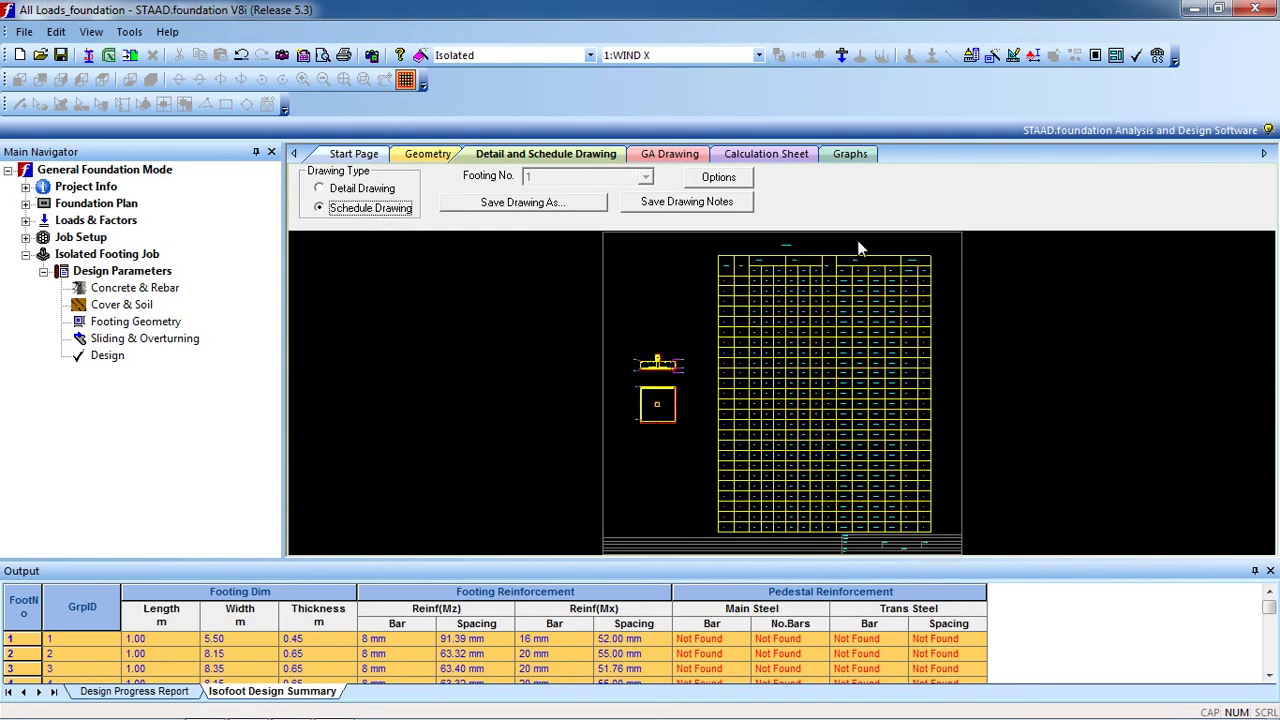
click(893, 283)
scroll(836, 336, up, 3)
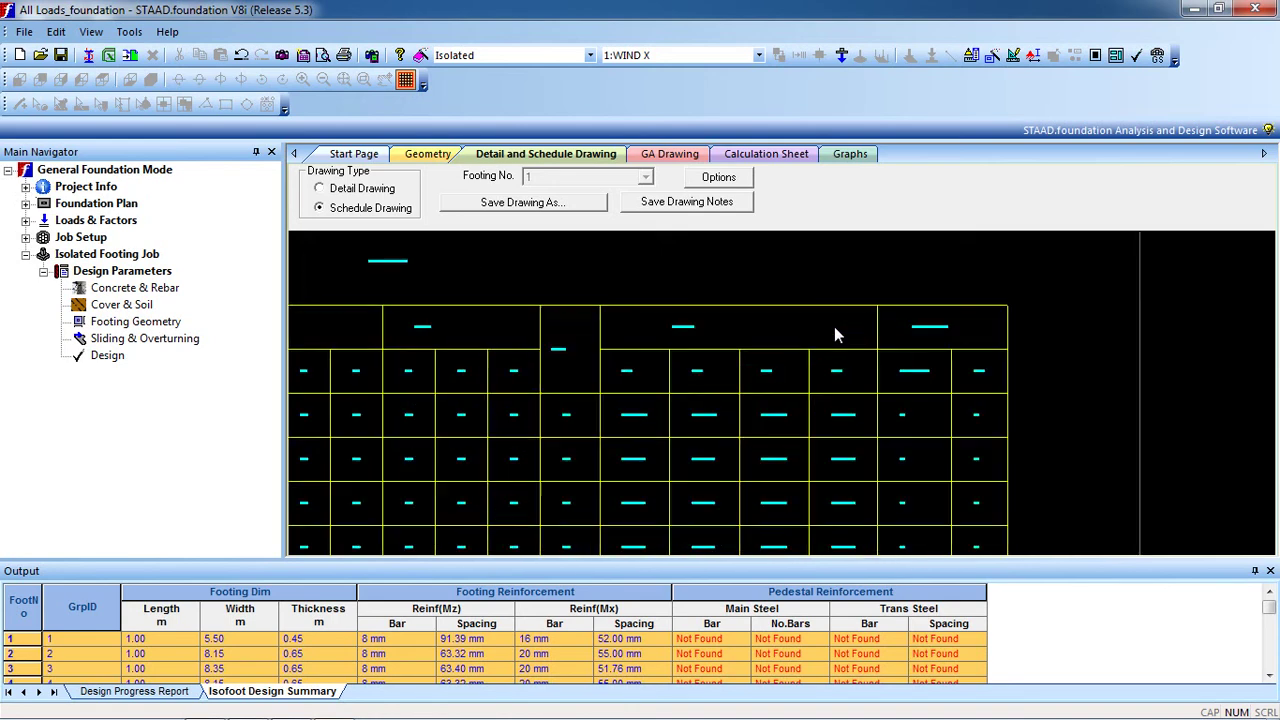
scroll(834, 326, up, 5)
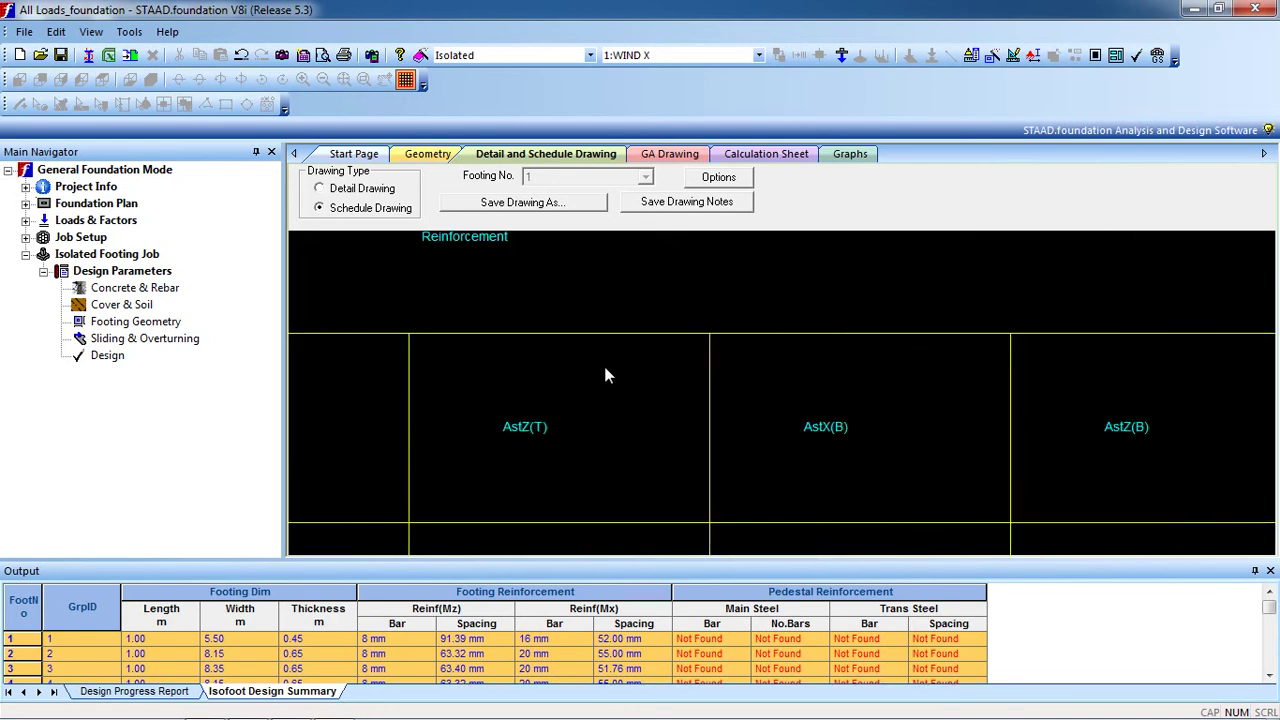
Pan across the table to inspect AstX(T) bar spacings, 8 mm @ 90 mm rows and pedestal columns
middle_drag(605, 375, 755, 308)
mouse_move(493, 466)
middle_down()
mouse_move(742, 393)
mouse_move(709, 431)
mouse_move(582, 505)
middle_up()
middle_drag(826, 381, 867, 270)
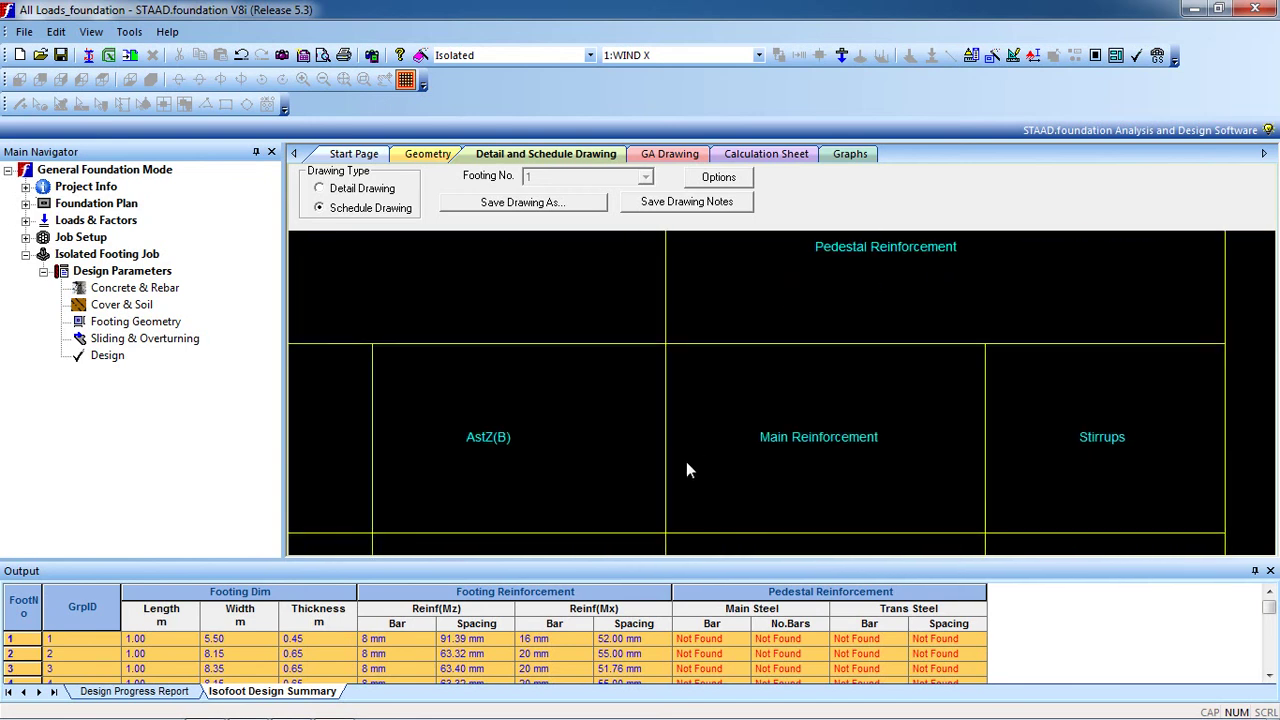
mouse_move(618, 477)
middle_down()
mouse_move(600, 503)
mouse_move(517, 457)
mouse_move(606, 551)
middle_up()
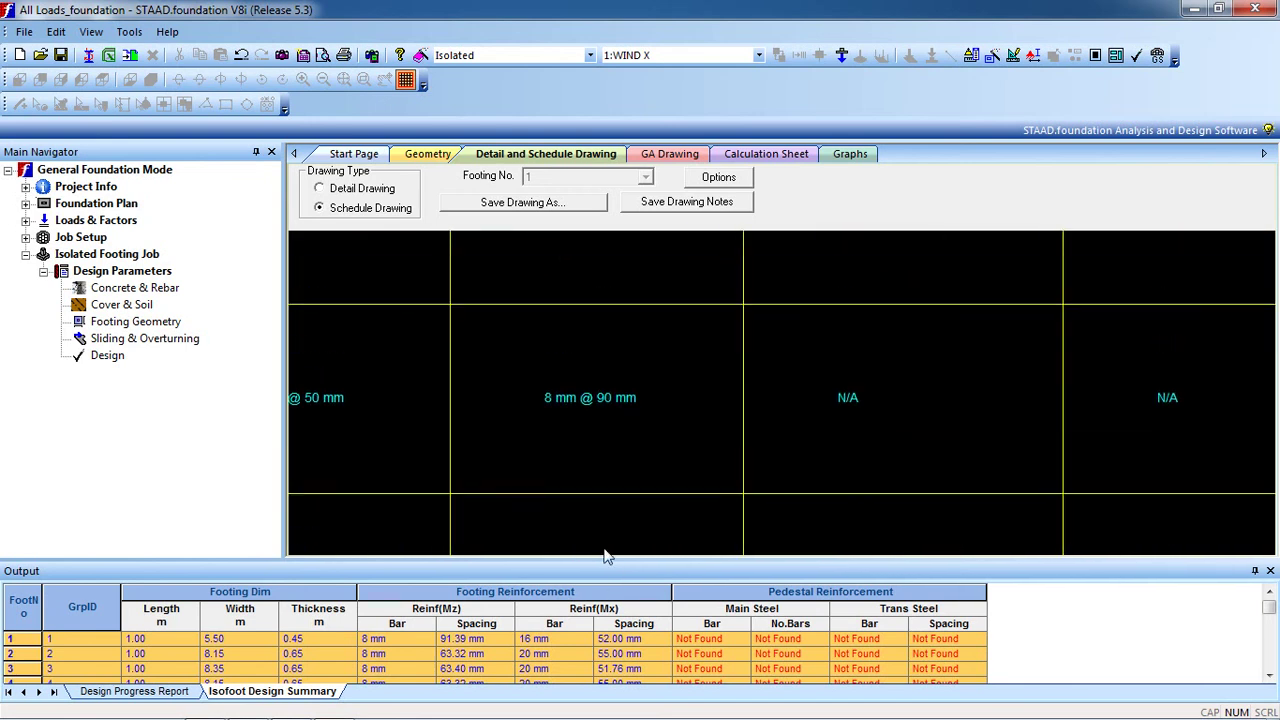
mouse_move(636, 397)
middle_down()
mouse_move(650, 430)
mouse_move(663, 409)
mouse_move(705, 439)
mouse_move(693, 345)
mouse_move(885, 264)
middle_up()
scroll(811, 297, down, 5)
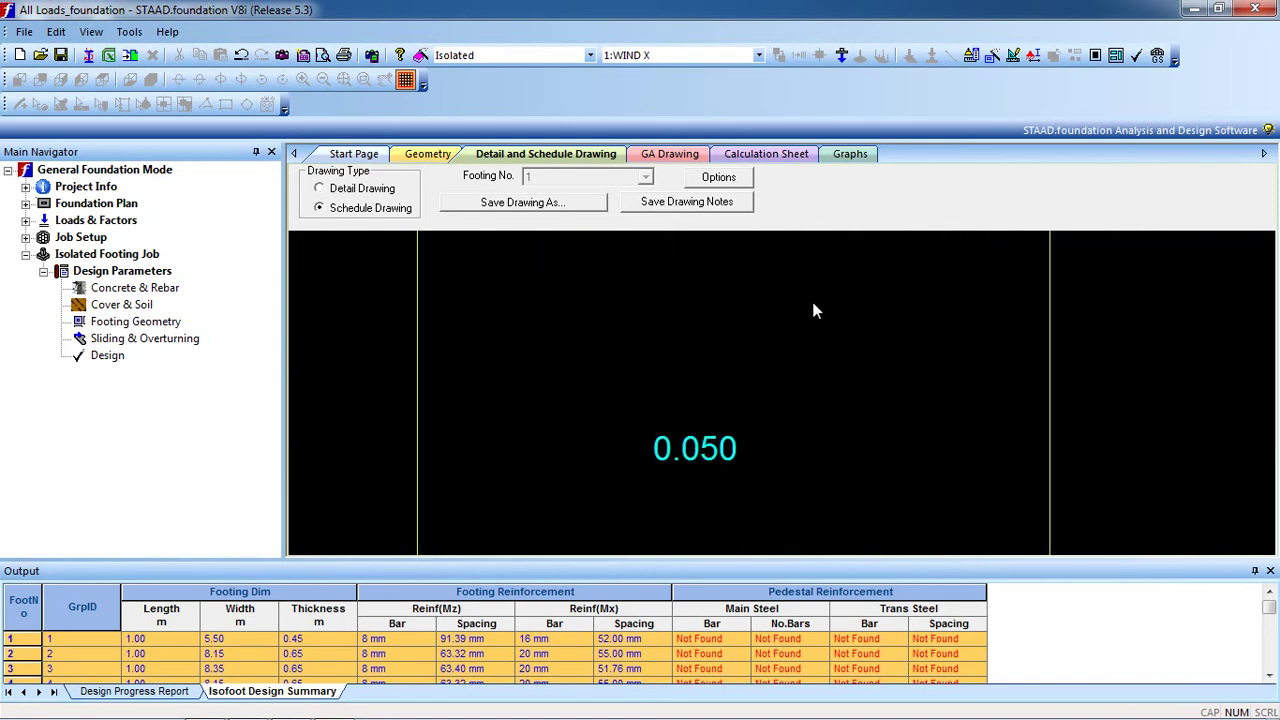
scroll(834, 305, down, 8)
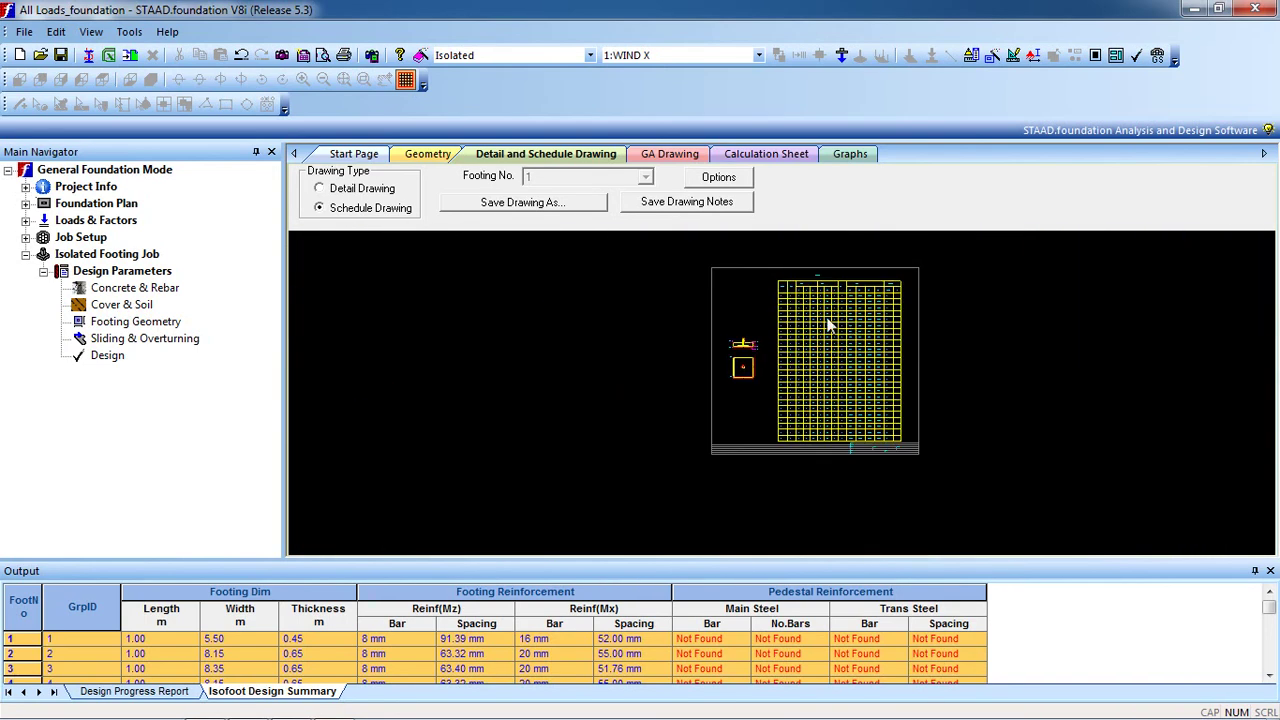
scroll(797, 305, up, 5)
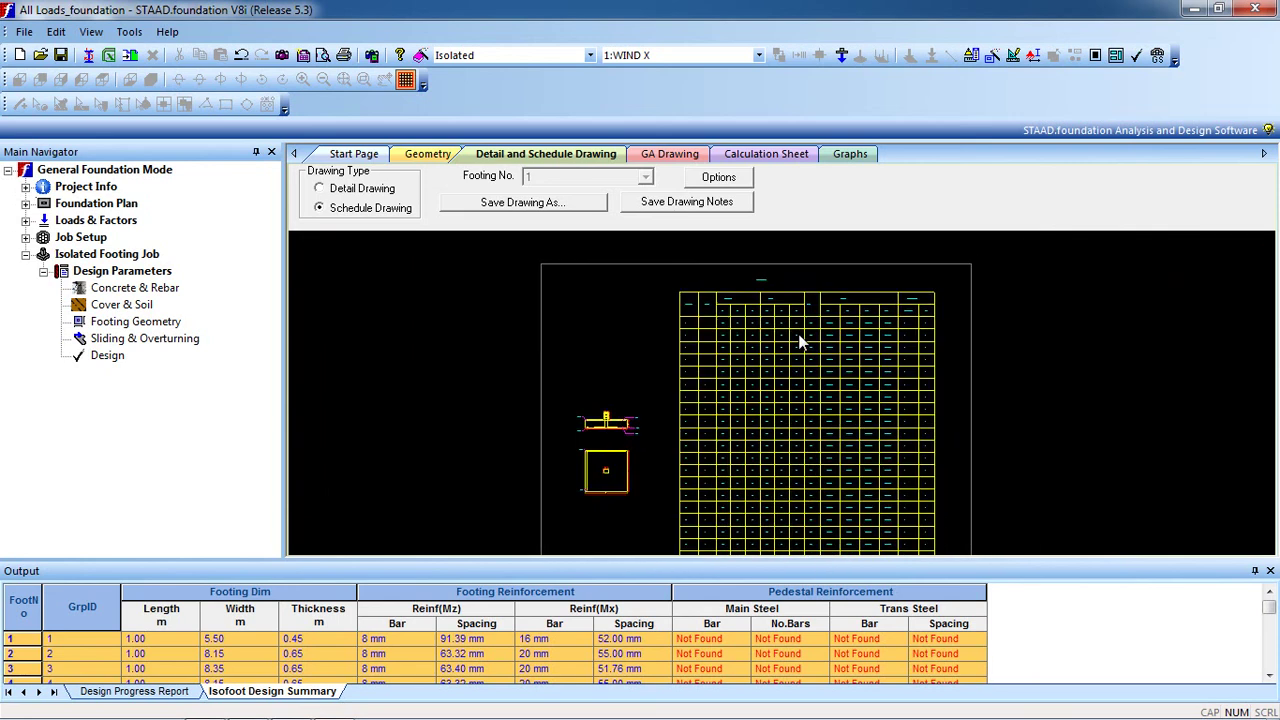